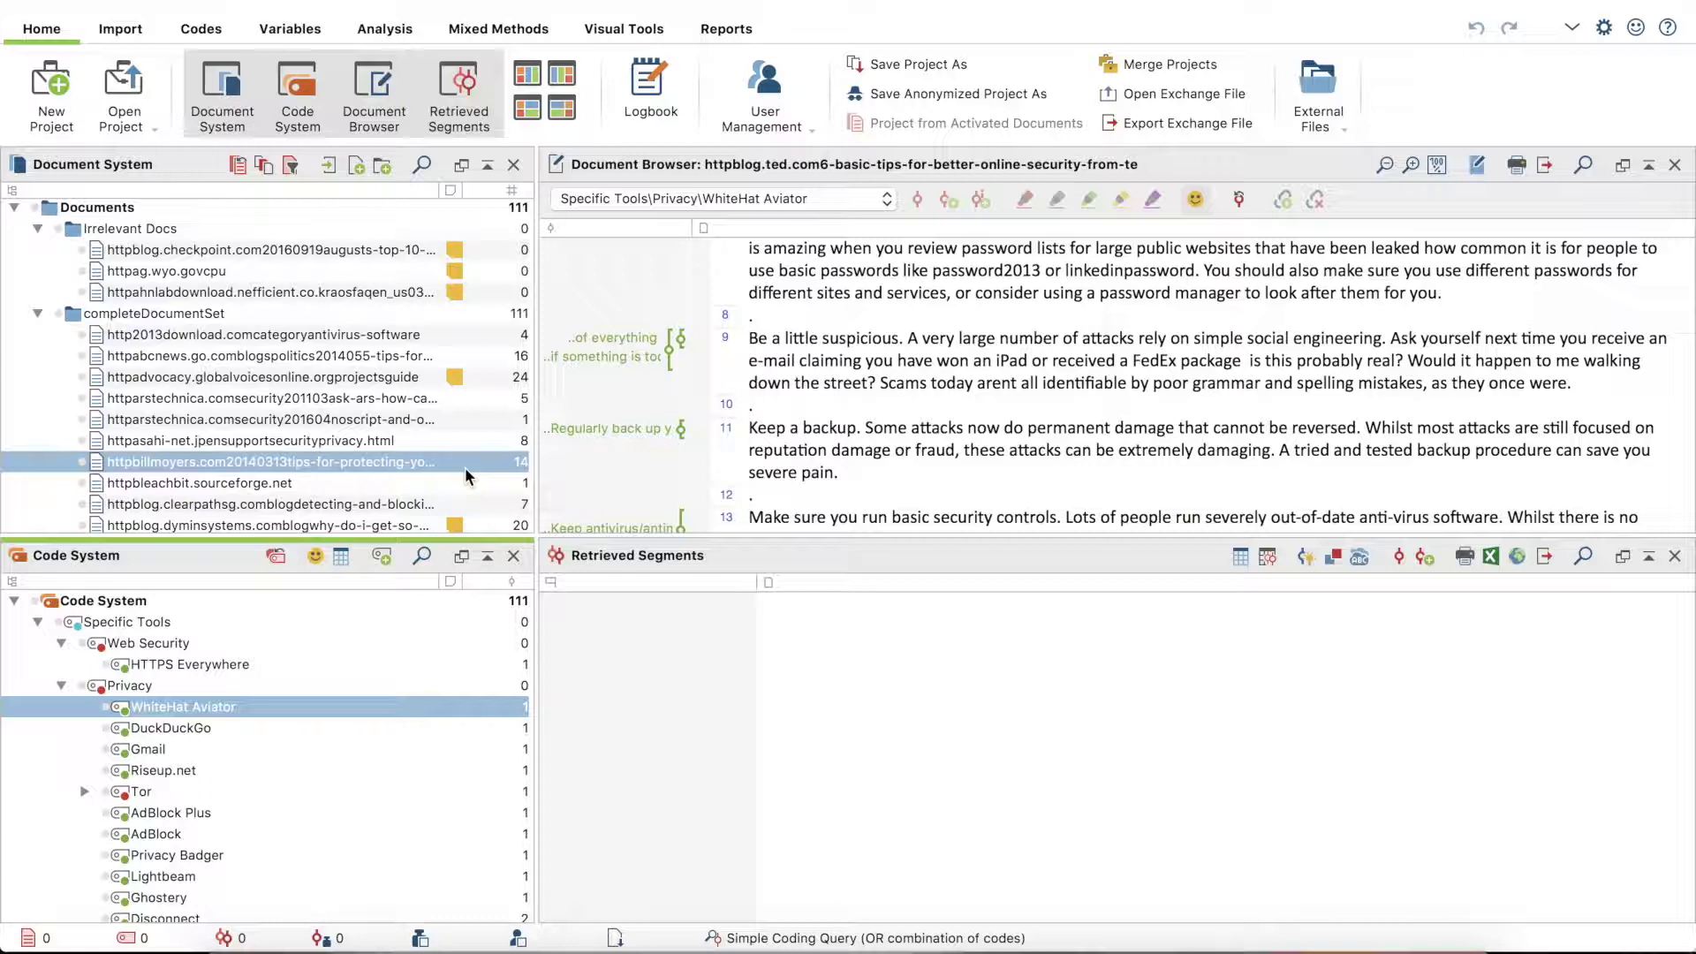
# Activate the Irrelevant Docs documents plus the globalvoicesonline, asahi-net and ted.com security documents
pyautogui.click(81, 251)
pyautogui.click(81, 290)
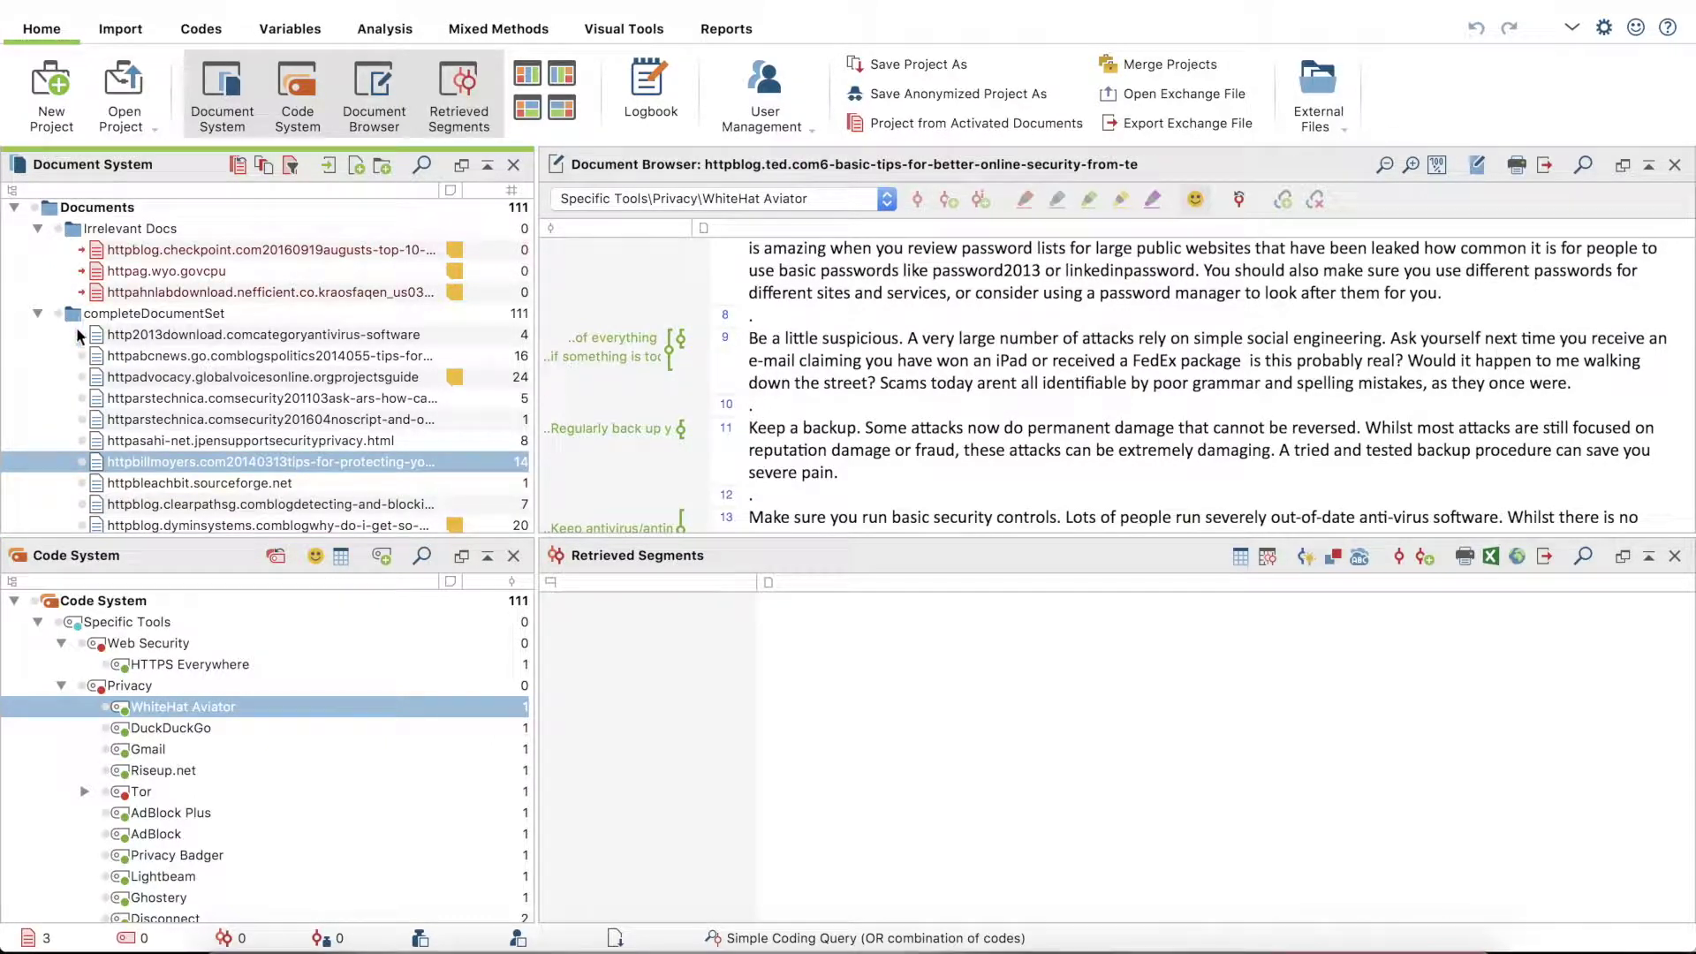
pyautogui.click(82, 377)
pyautogui.click(79, 442)
pyautogui.scroll(-1, 79, 442)
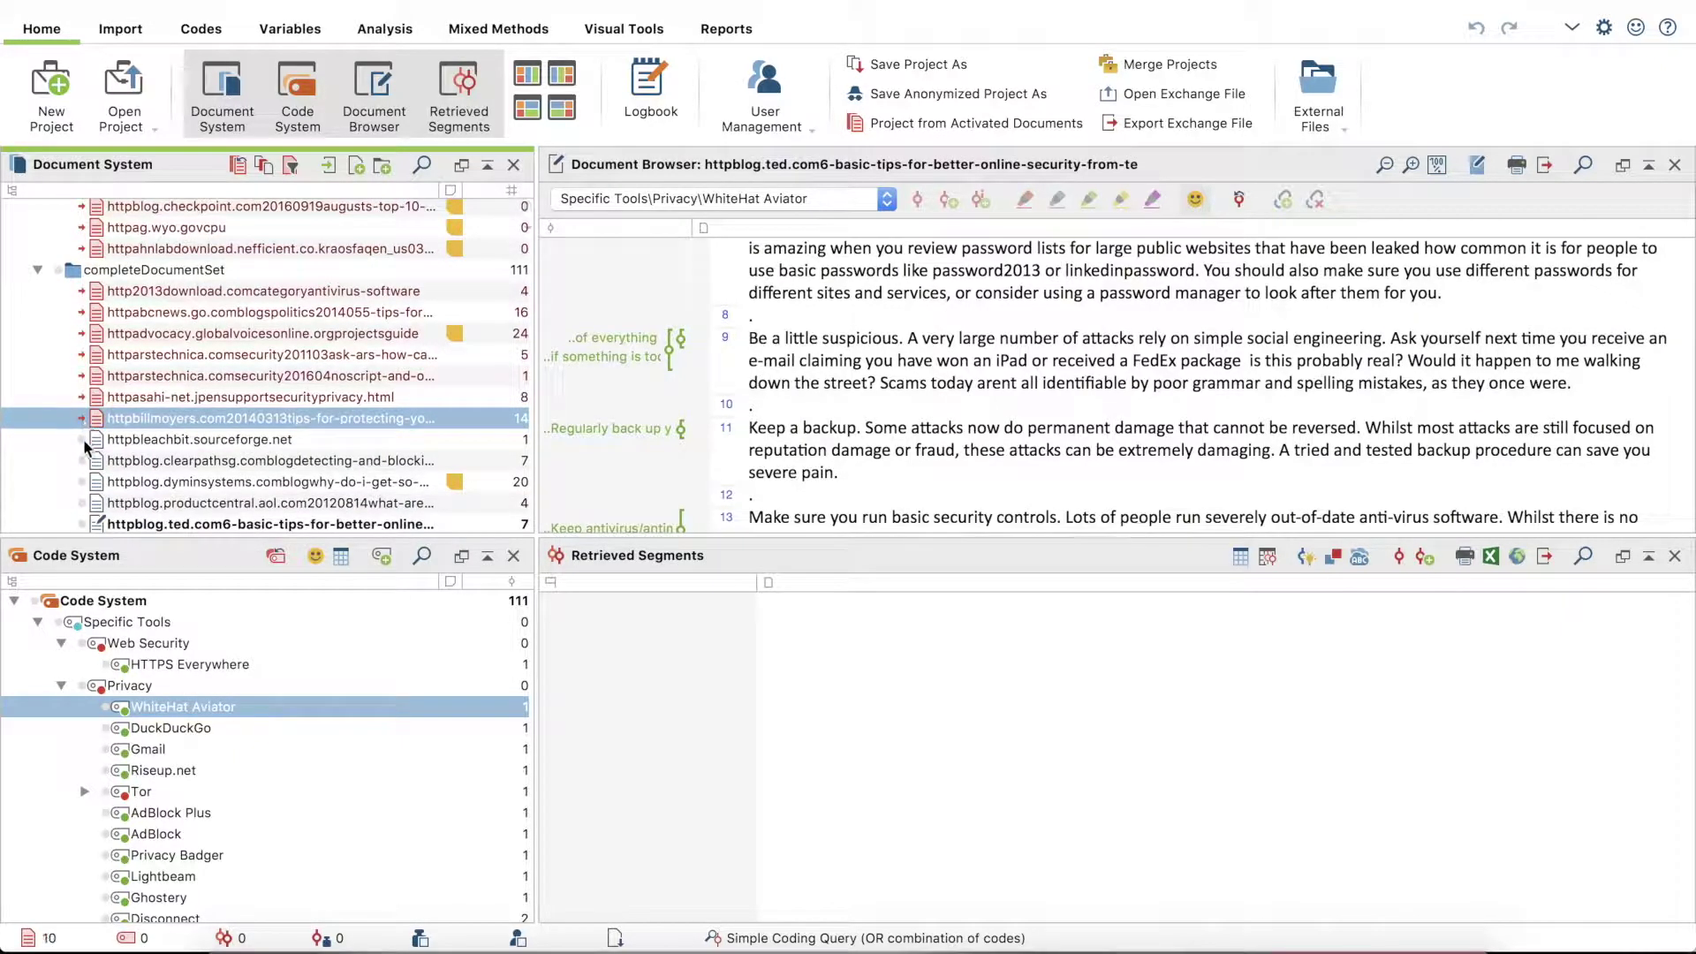
pyautogui.scroll(-1, 83, 480)
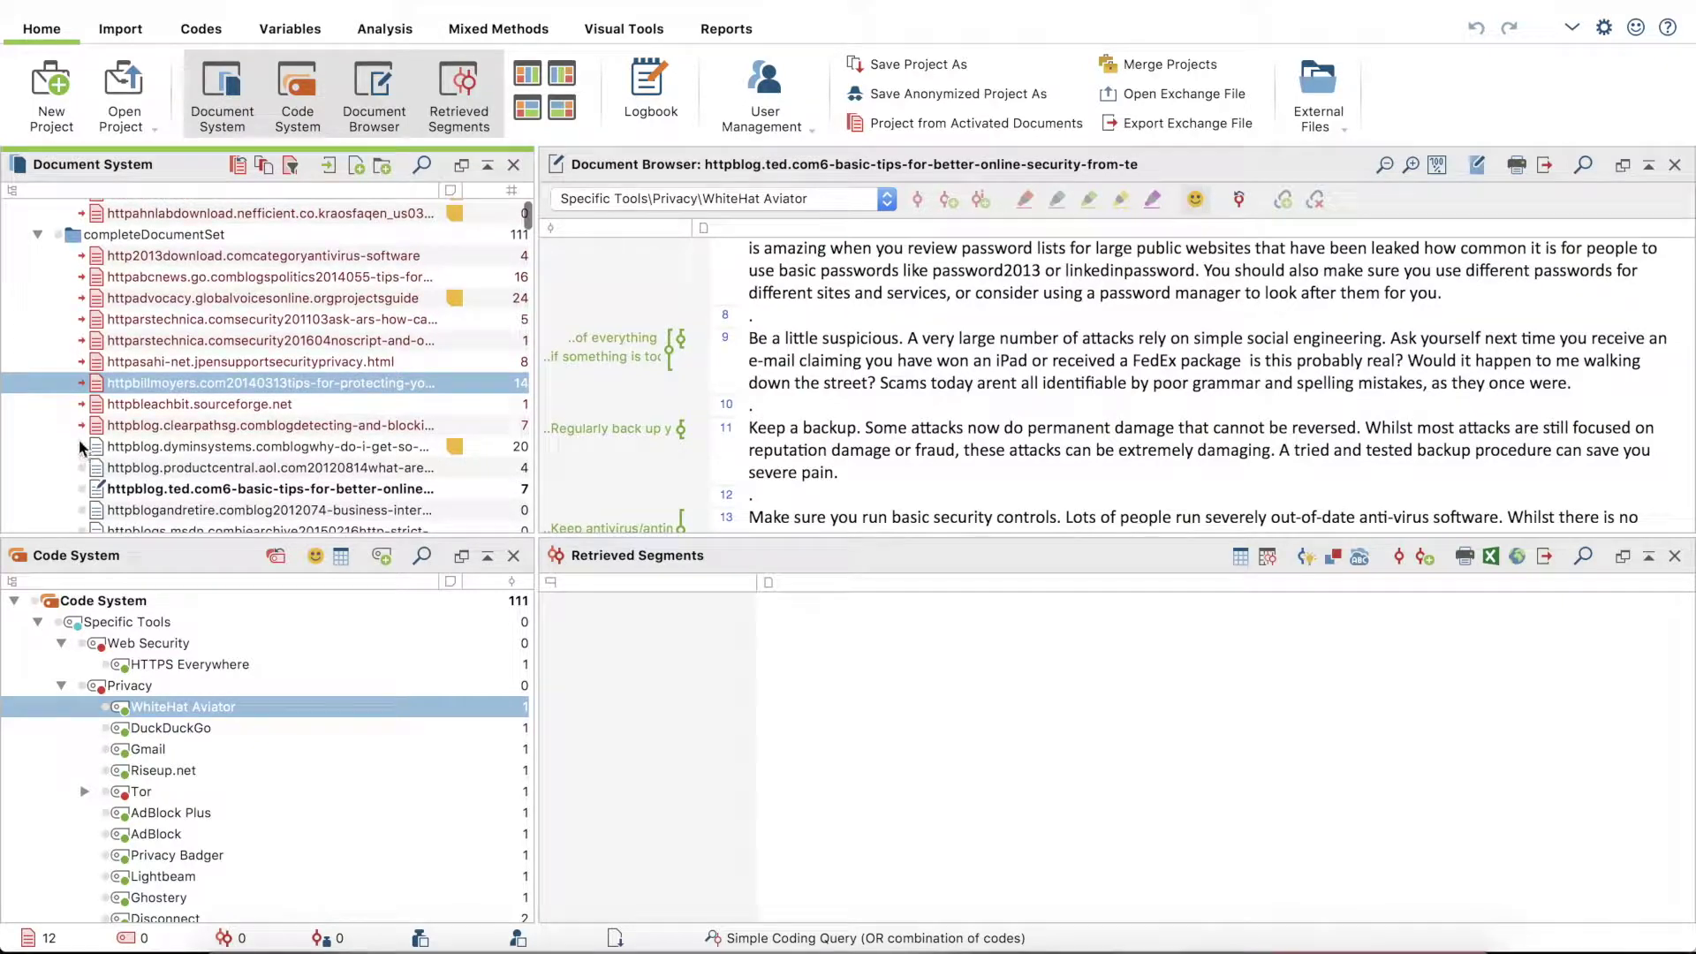
pyautogui.click(81, 485)
pyautogui.scroll(-1, 82, 481)
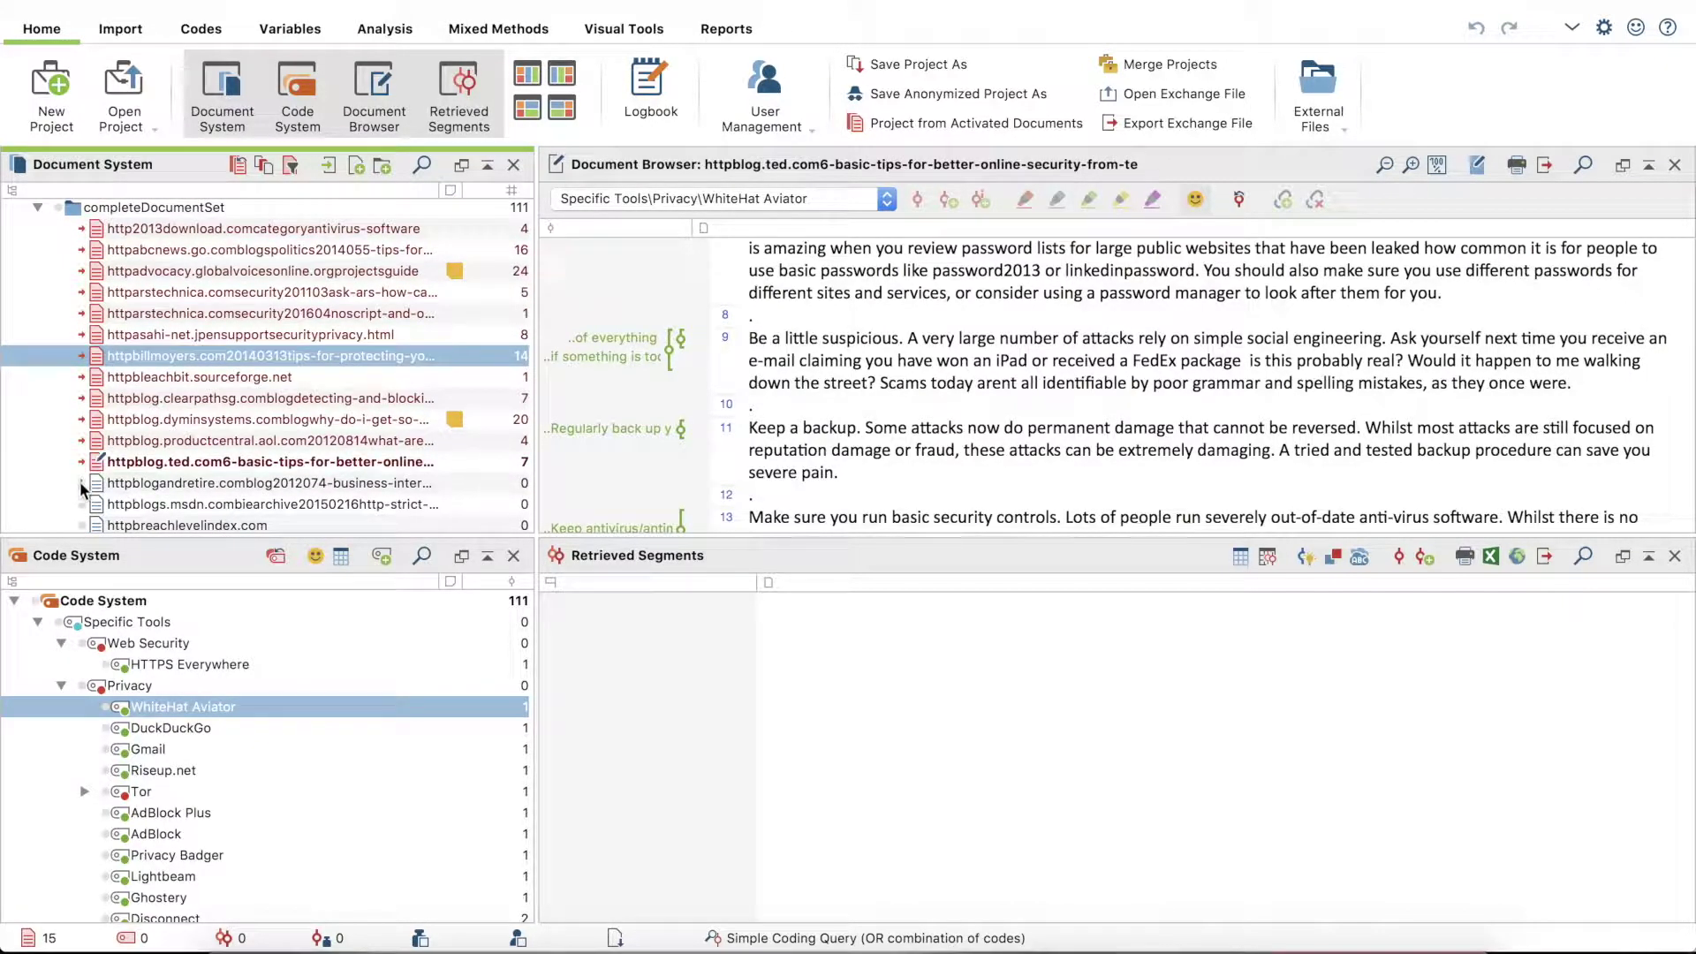
pyautogui.scroll(5, 226, 428)
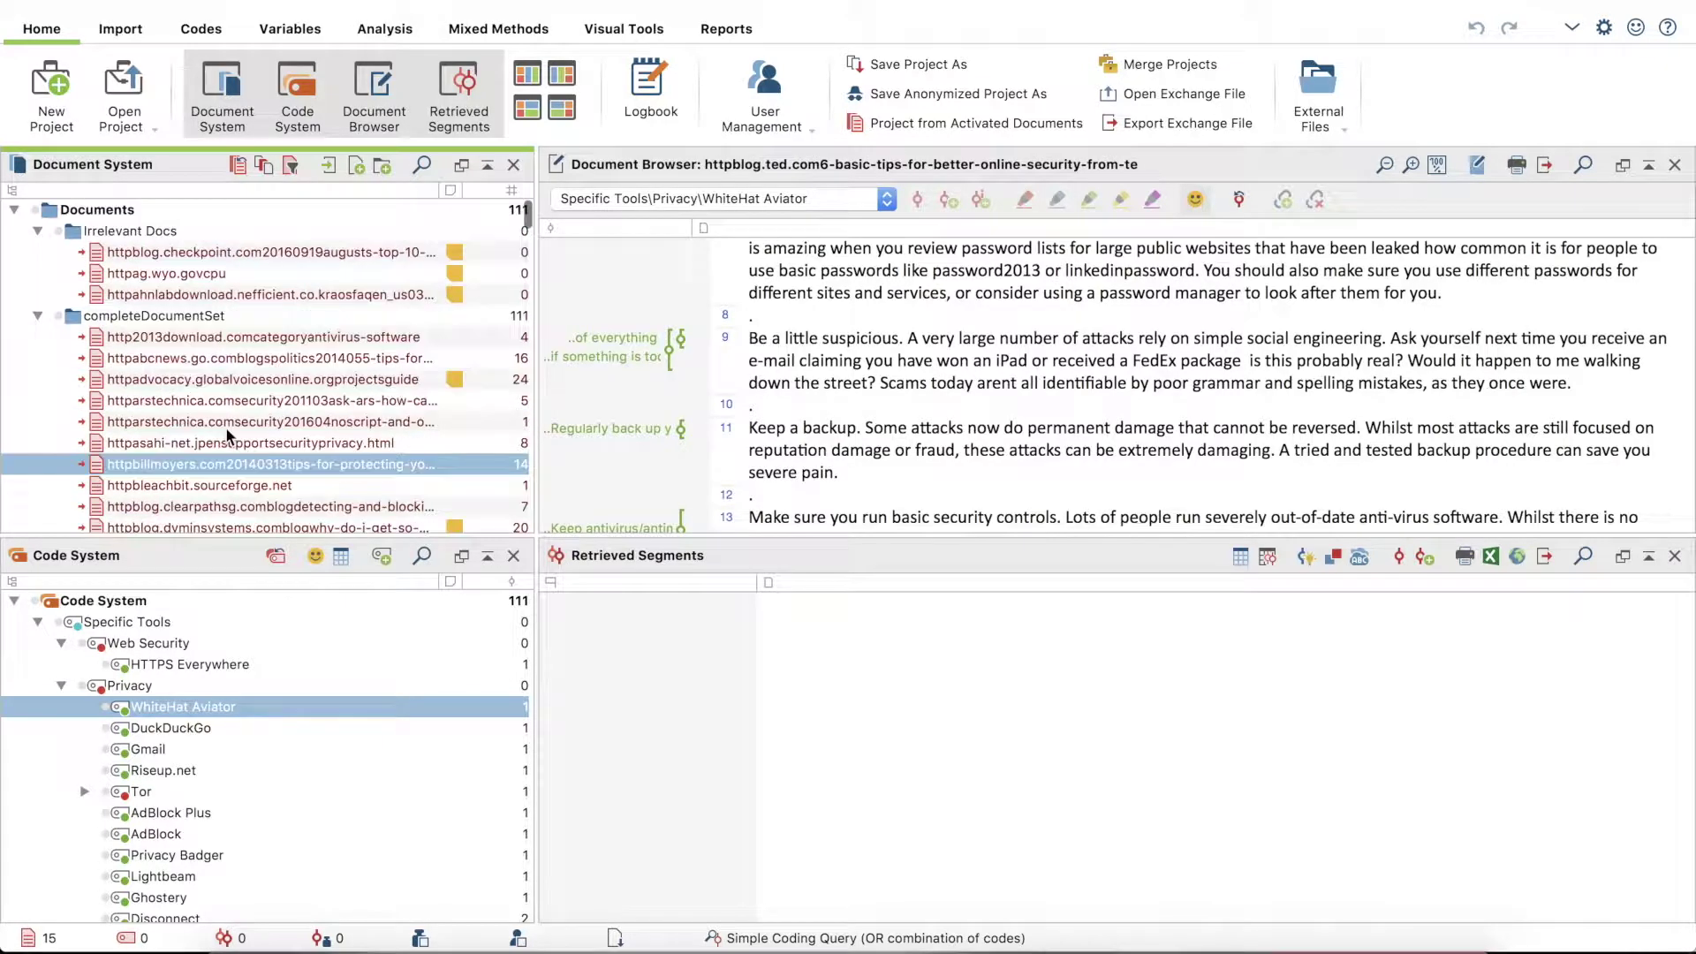
pyautogui.scroll(-2, 295, 435)
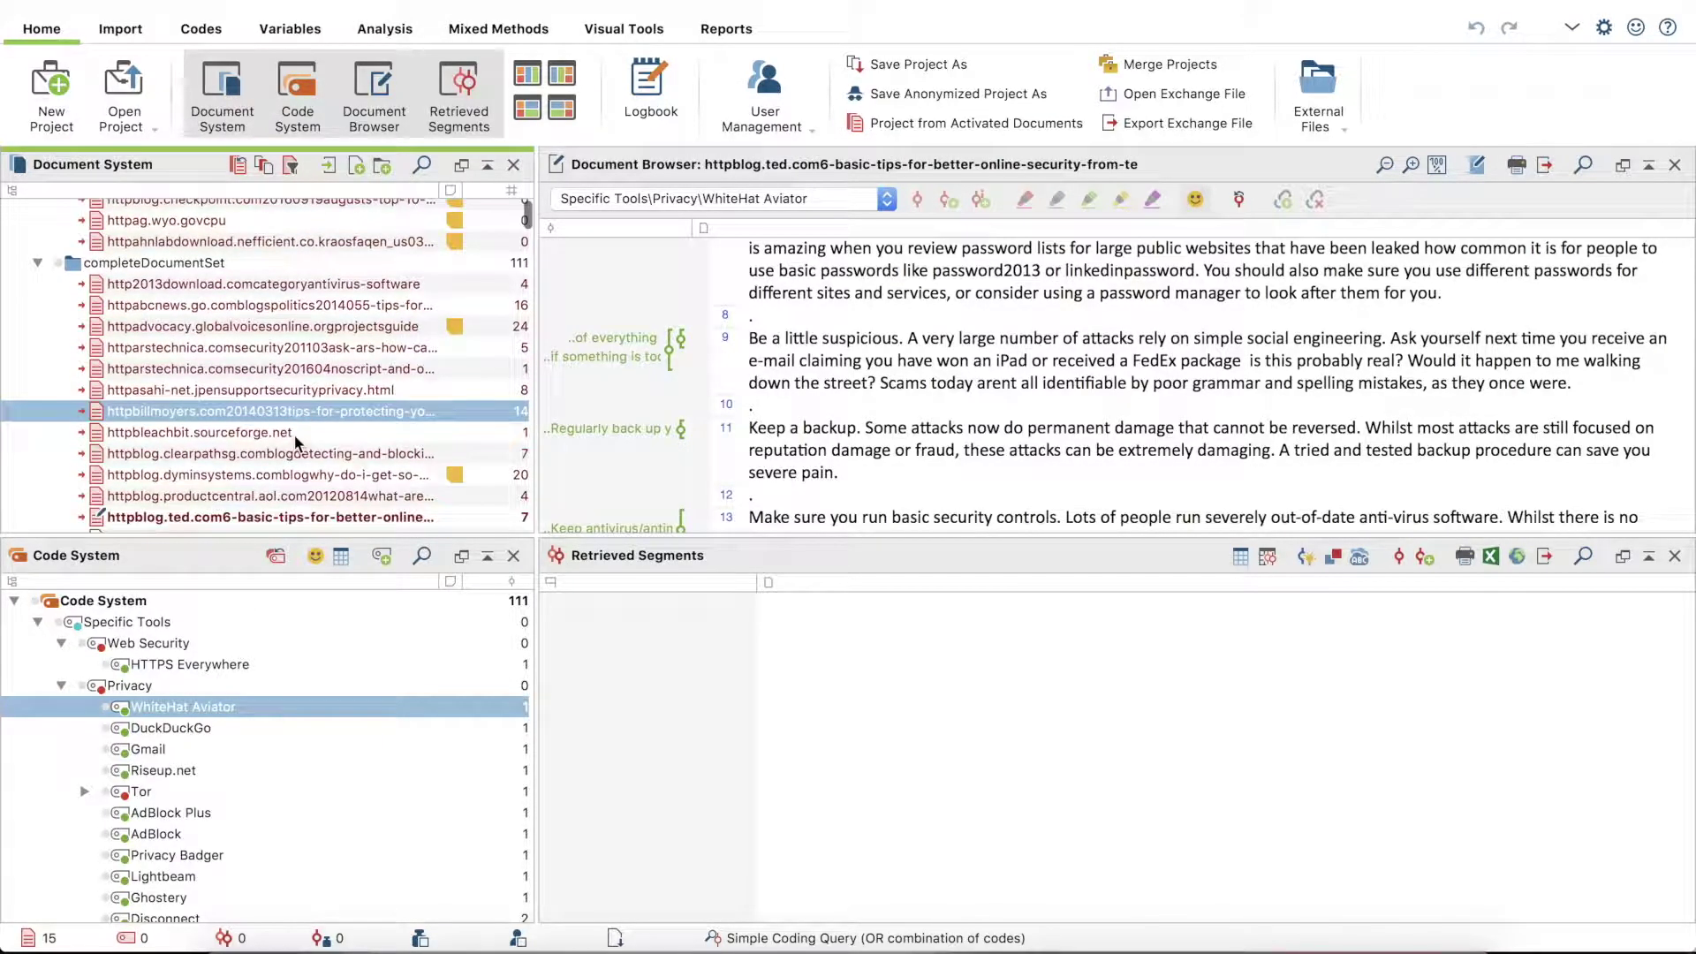
pyautogui.scroll(-7, 295, 435)
# Activate all 111 codes from the Code System root and check the code tree
pyautogui.click(35, 601)
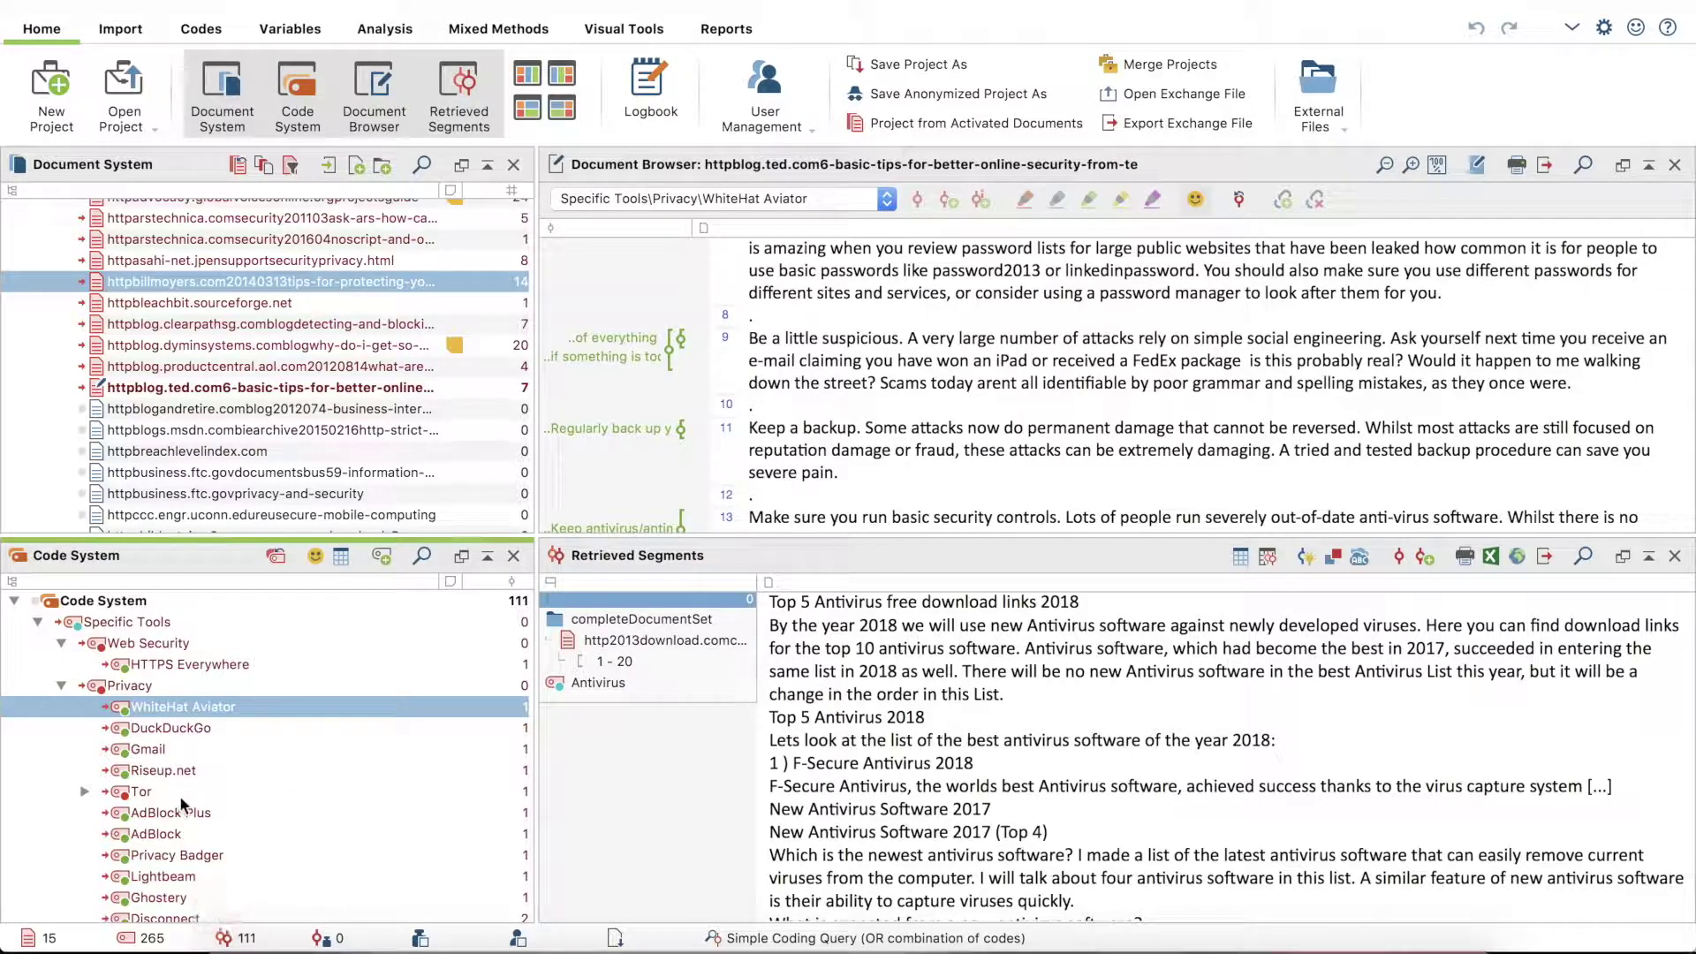
pyautogui.scroll(-15, 181, 798)
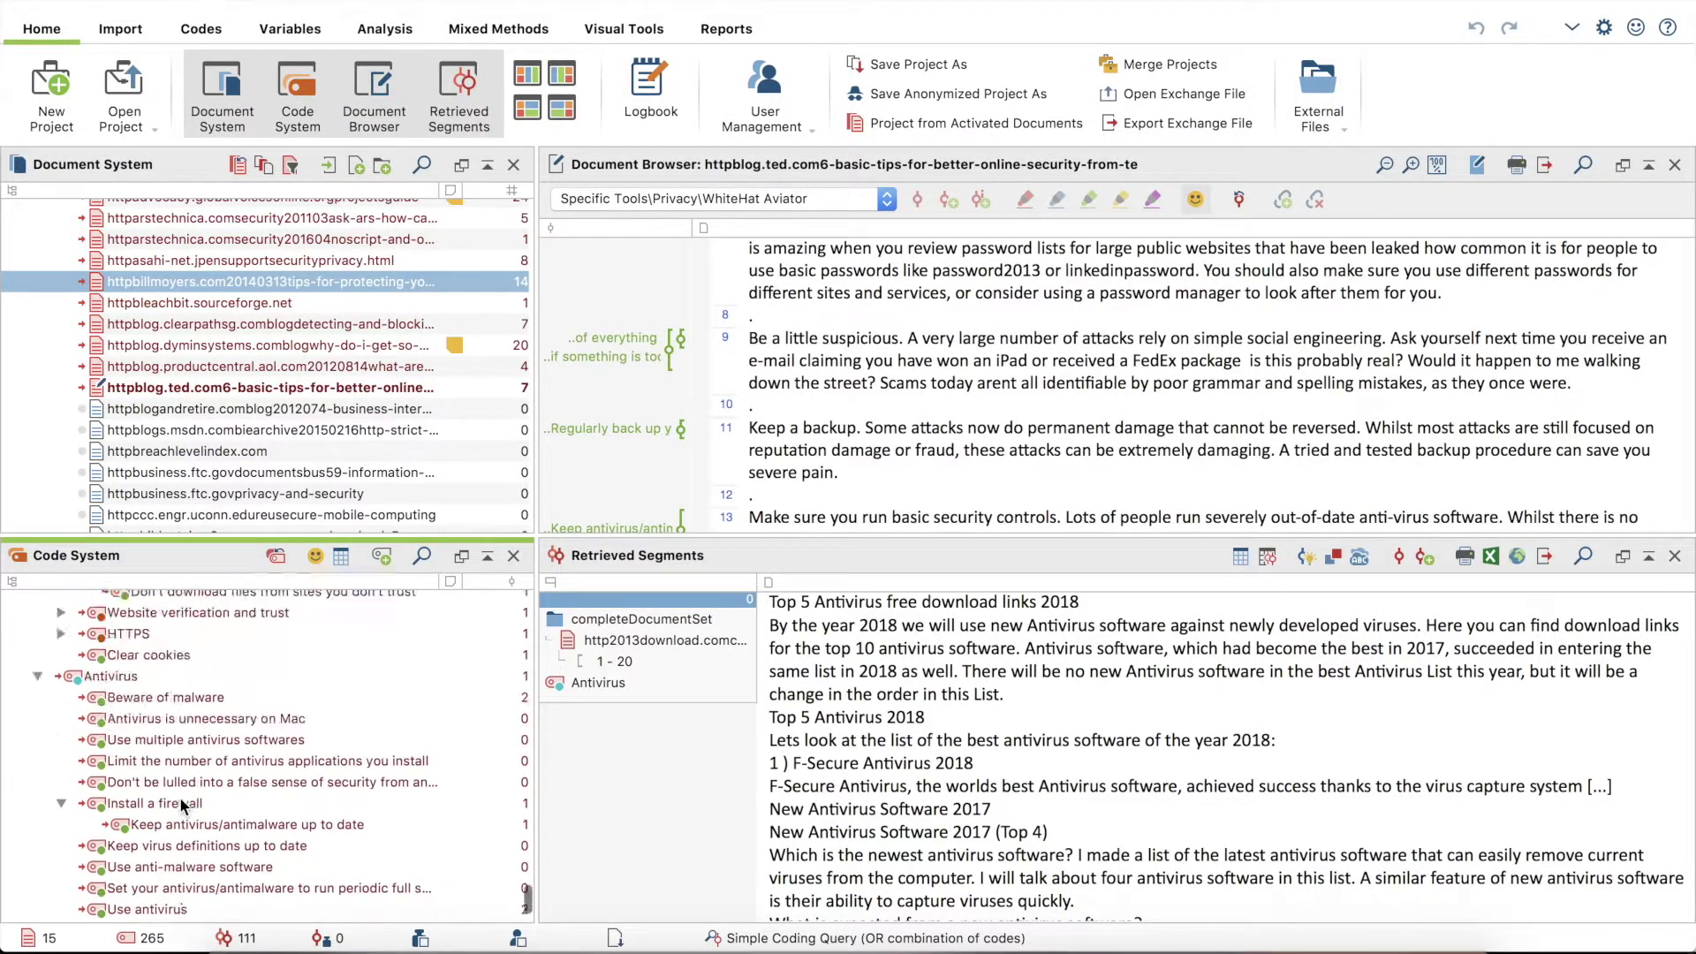
pyautogui.scroll(15, 178, 797)
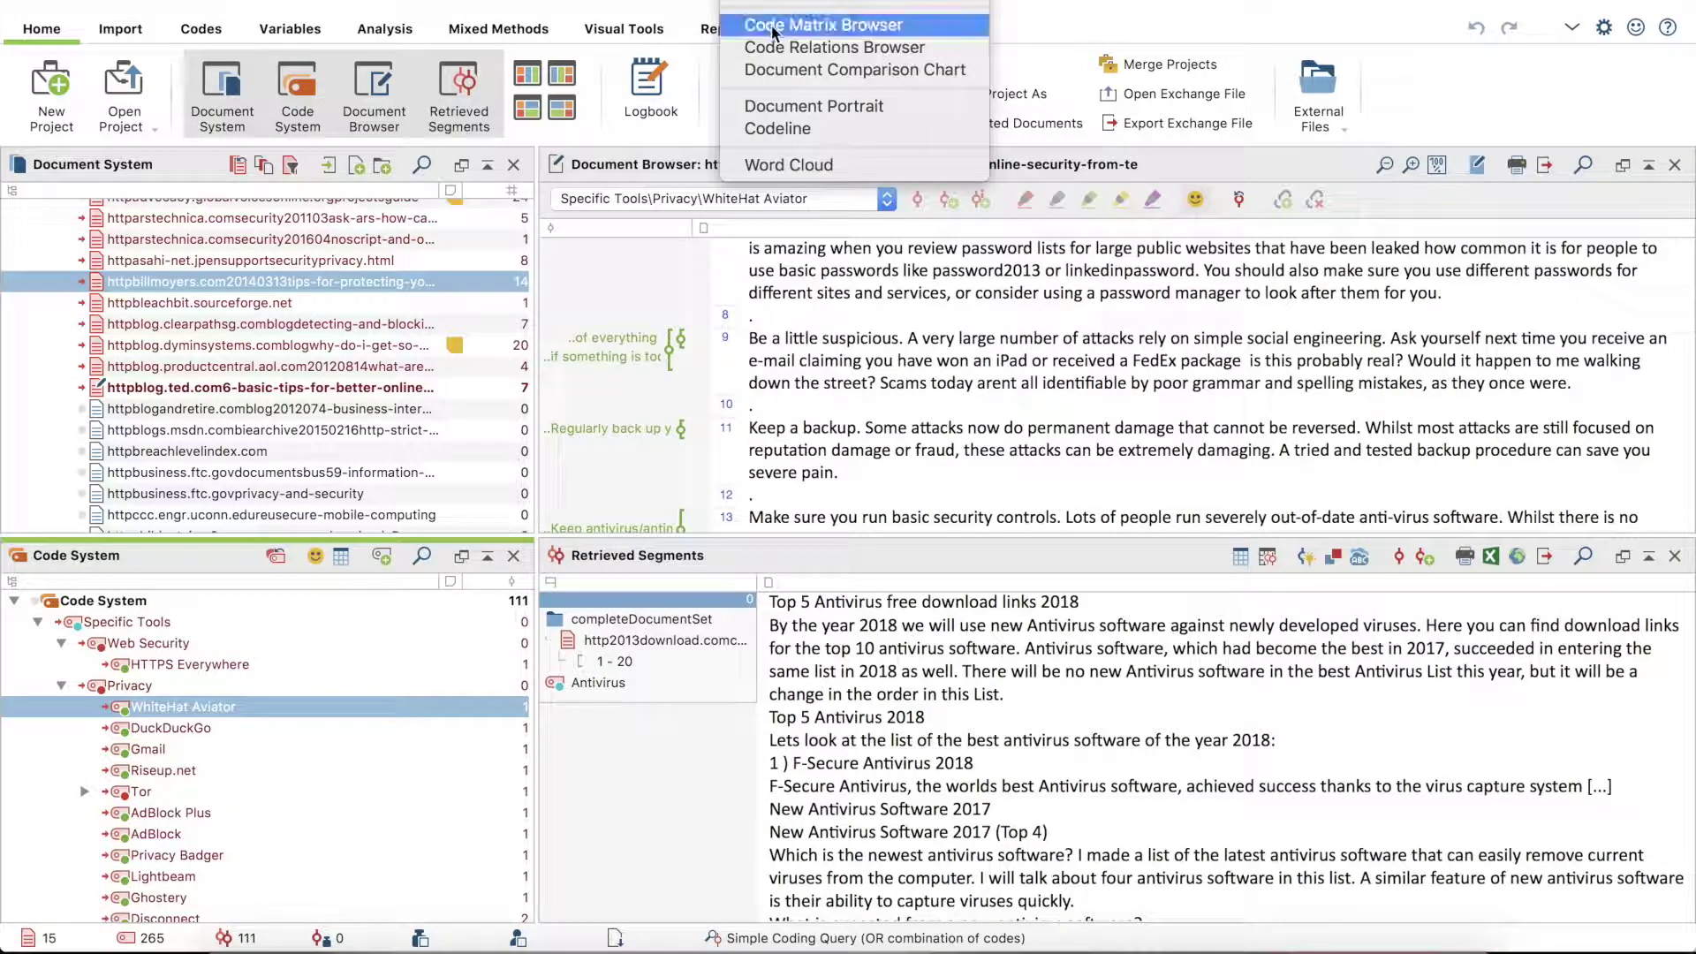
# Build a Code Matrix Browser that counts each code hit only once per document
pyautogui.click(771, 28)
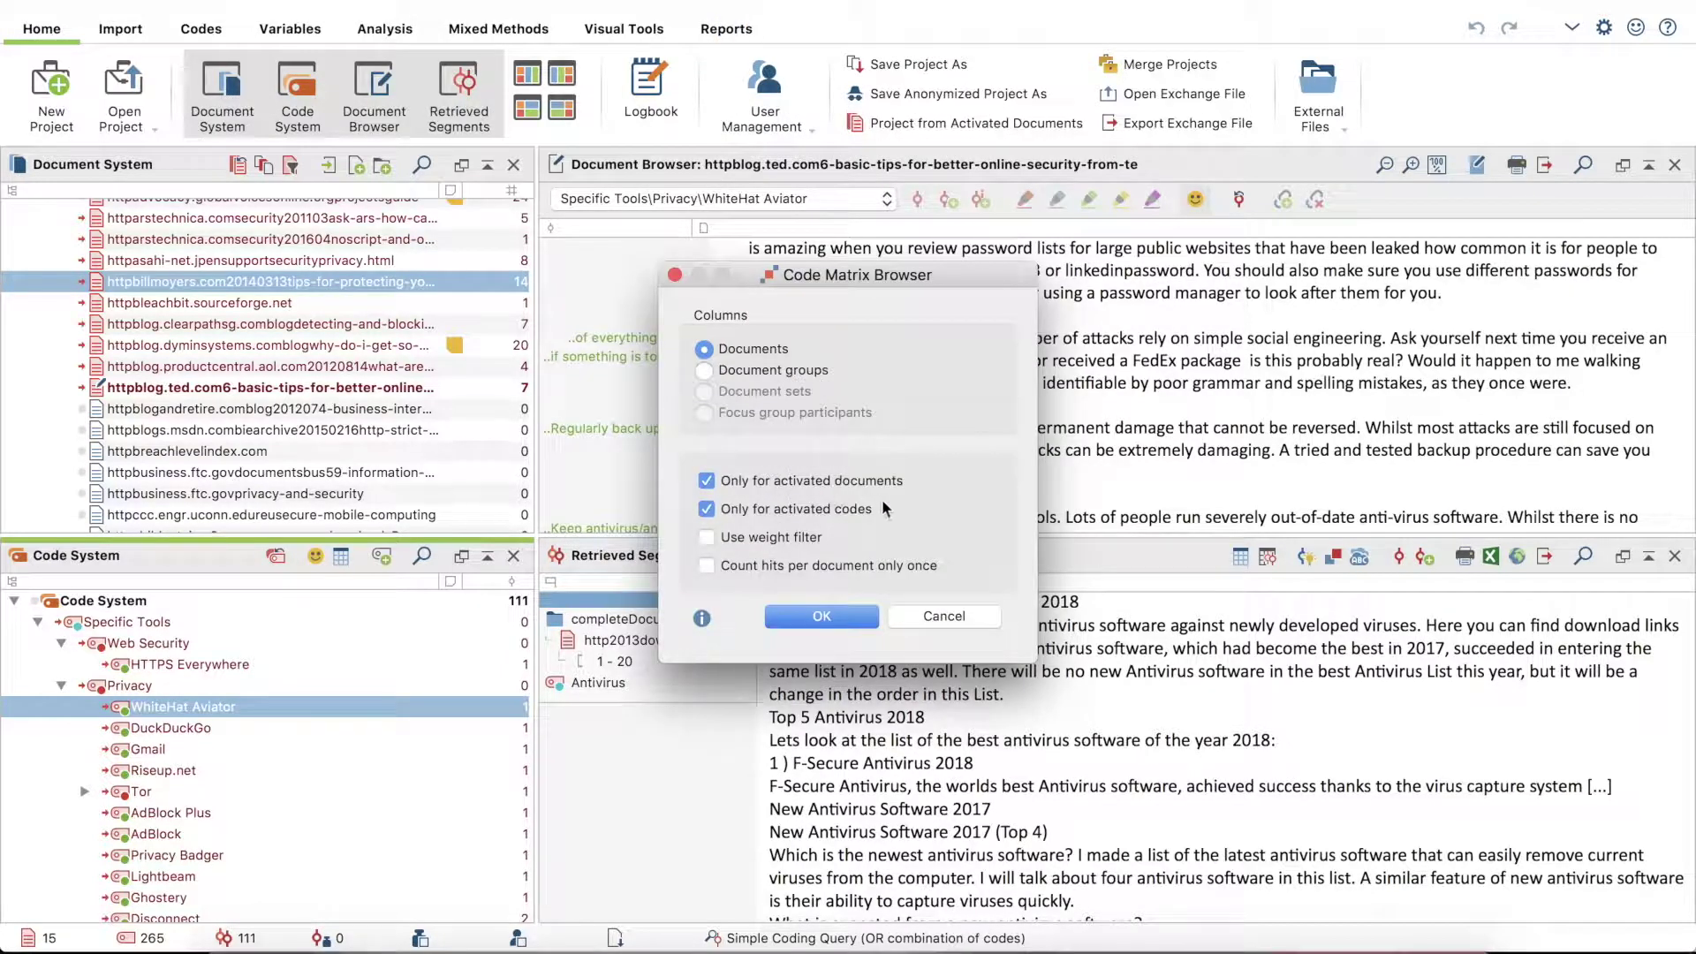
pyautogui.click(862, 561)
pyautogui.click(838, 615)
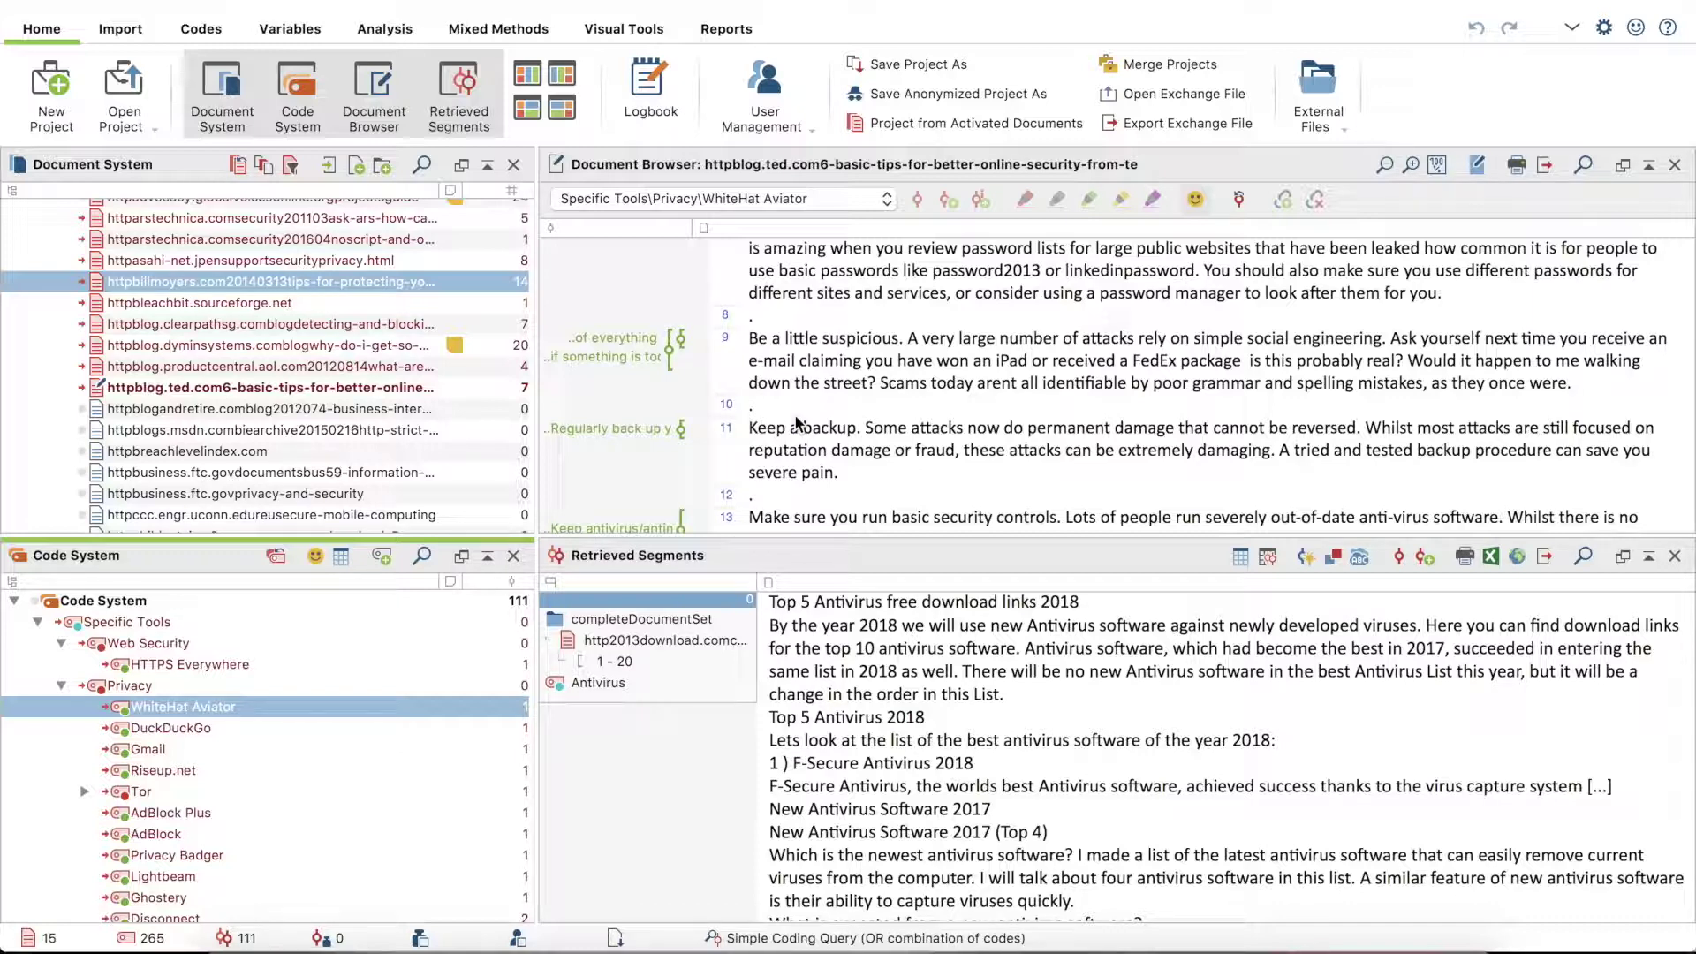
pyautogui.hotkey('ctrl', 'alt', 'm')
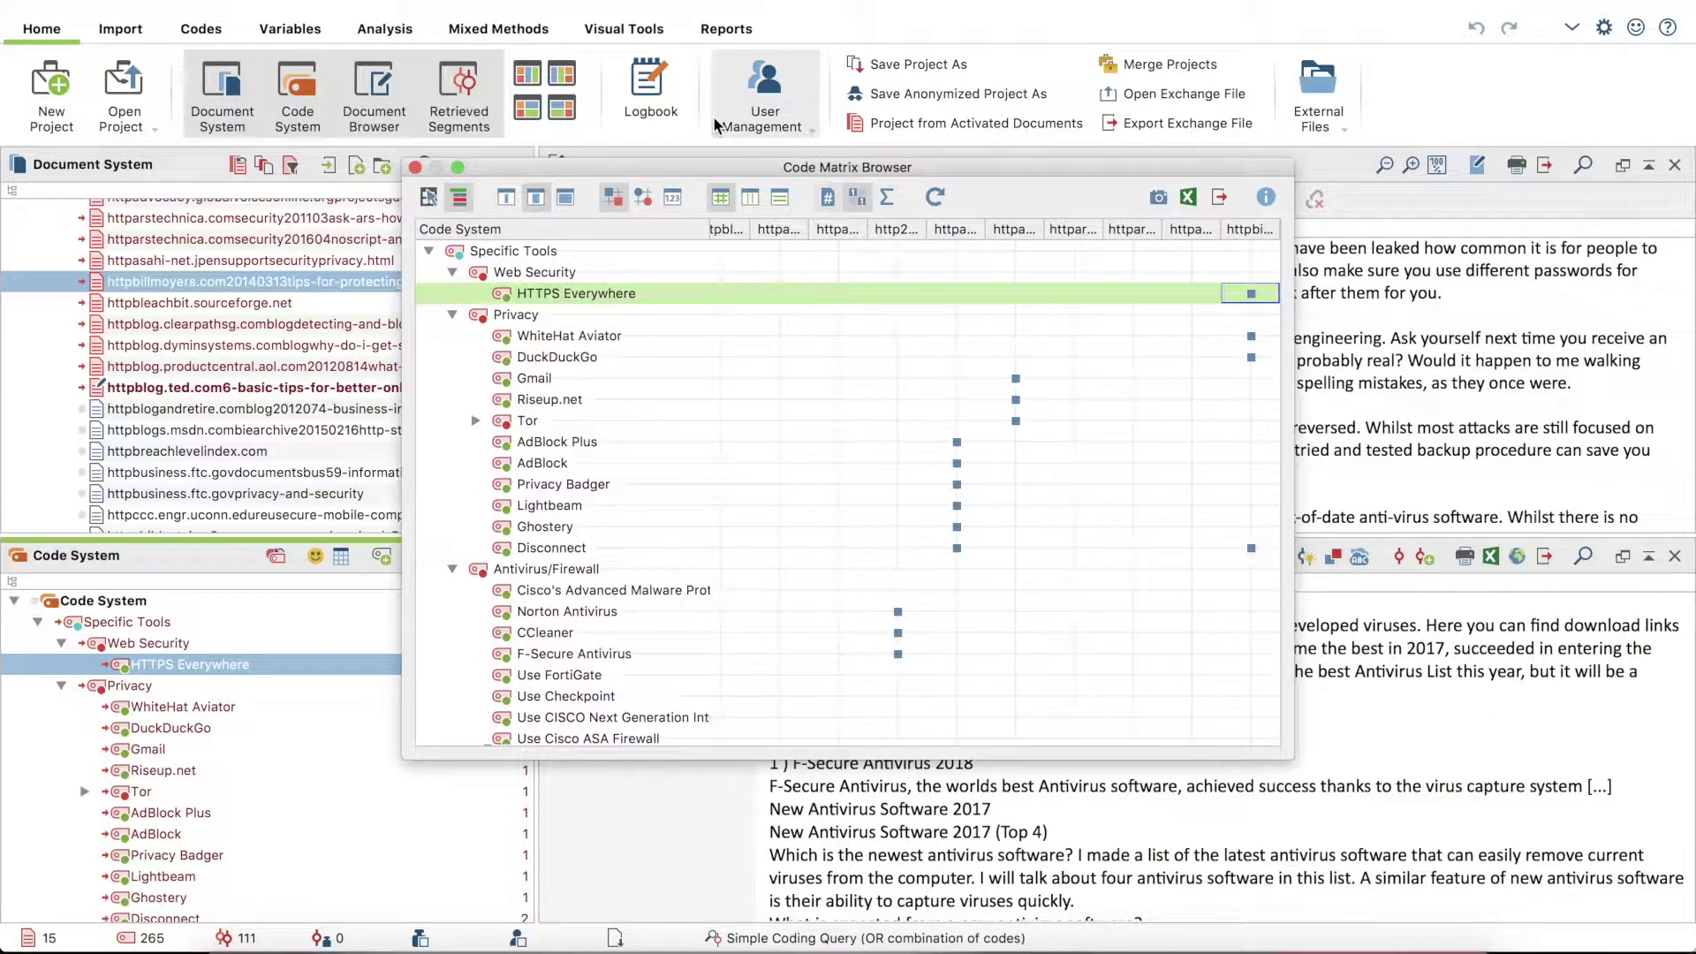
# Show numeric hit counts in the matrix cells, then export the matrix to Excel
pyautogui.click(673, 197)
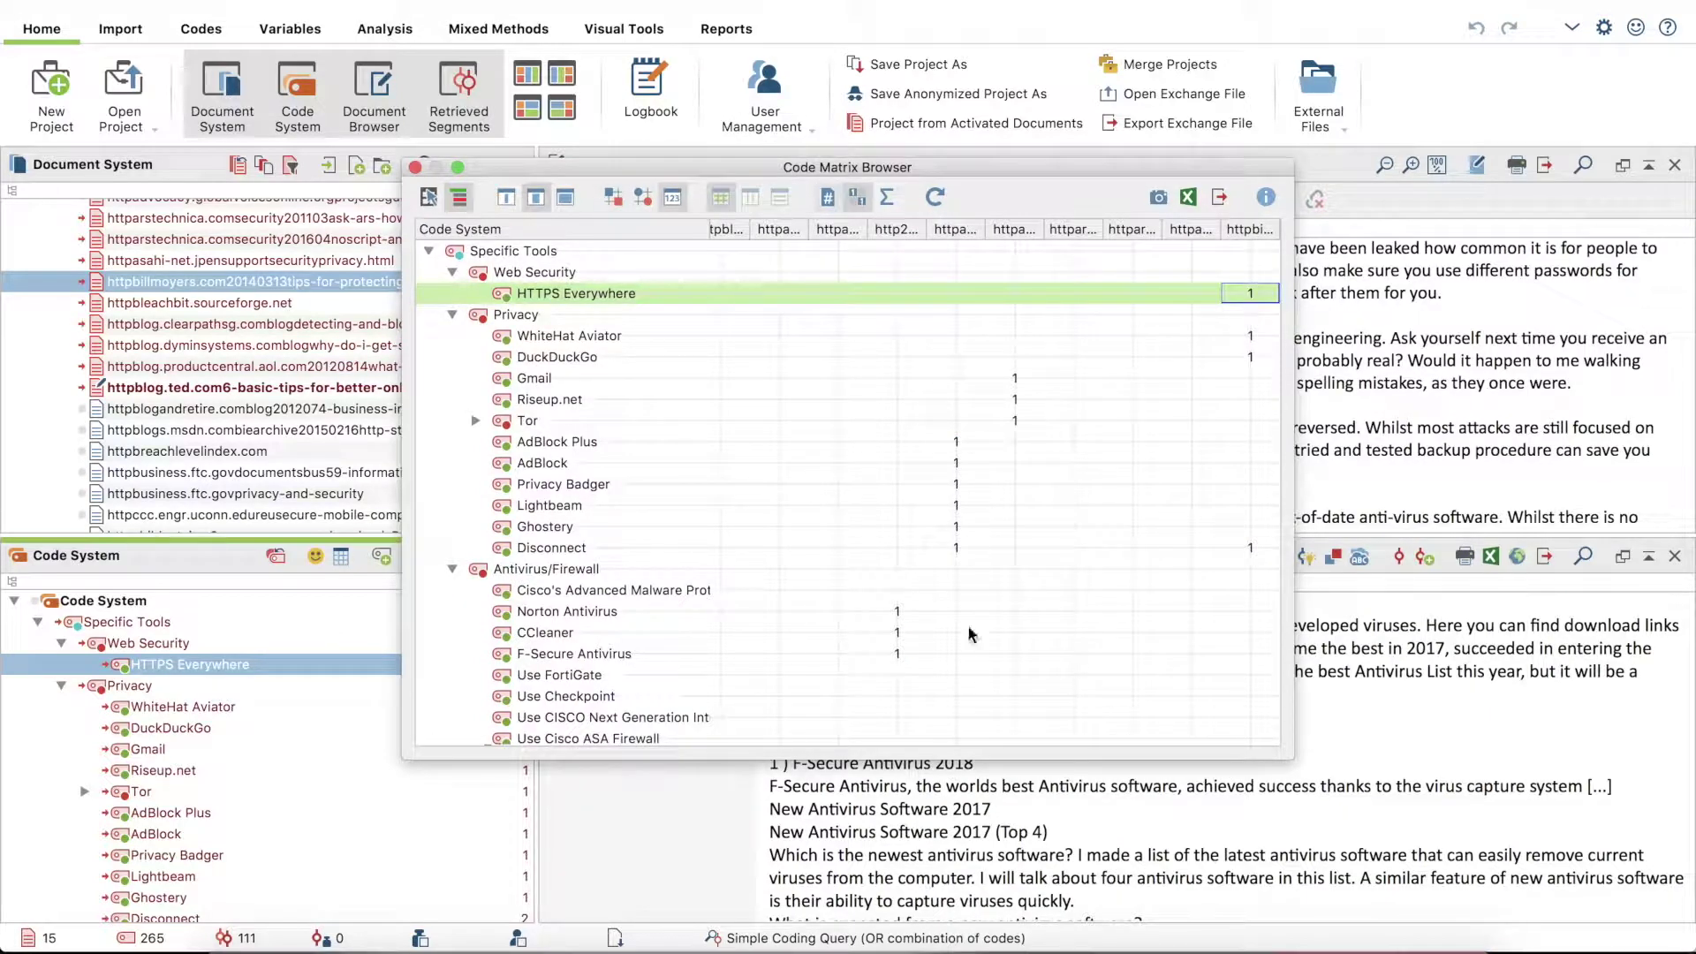
pyautogui.scroll(-2, 968, 672)
pyautogui.scroll(-10, 968, 670)
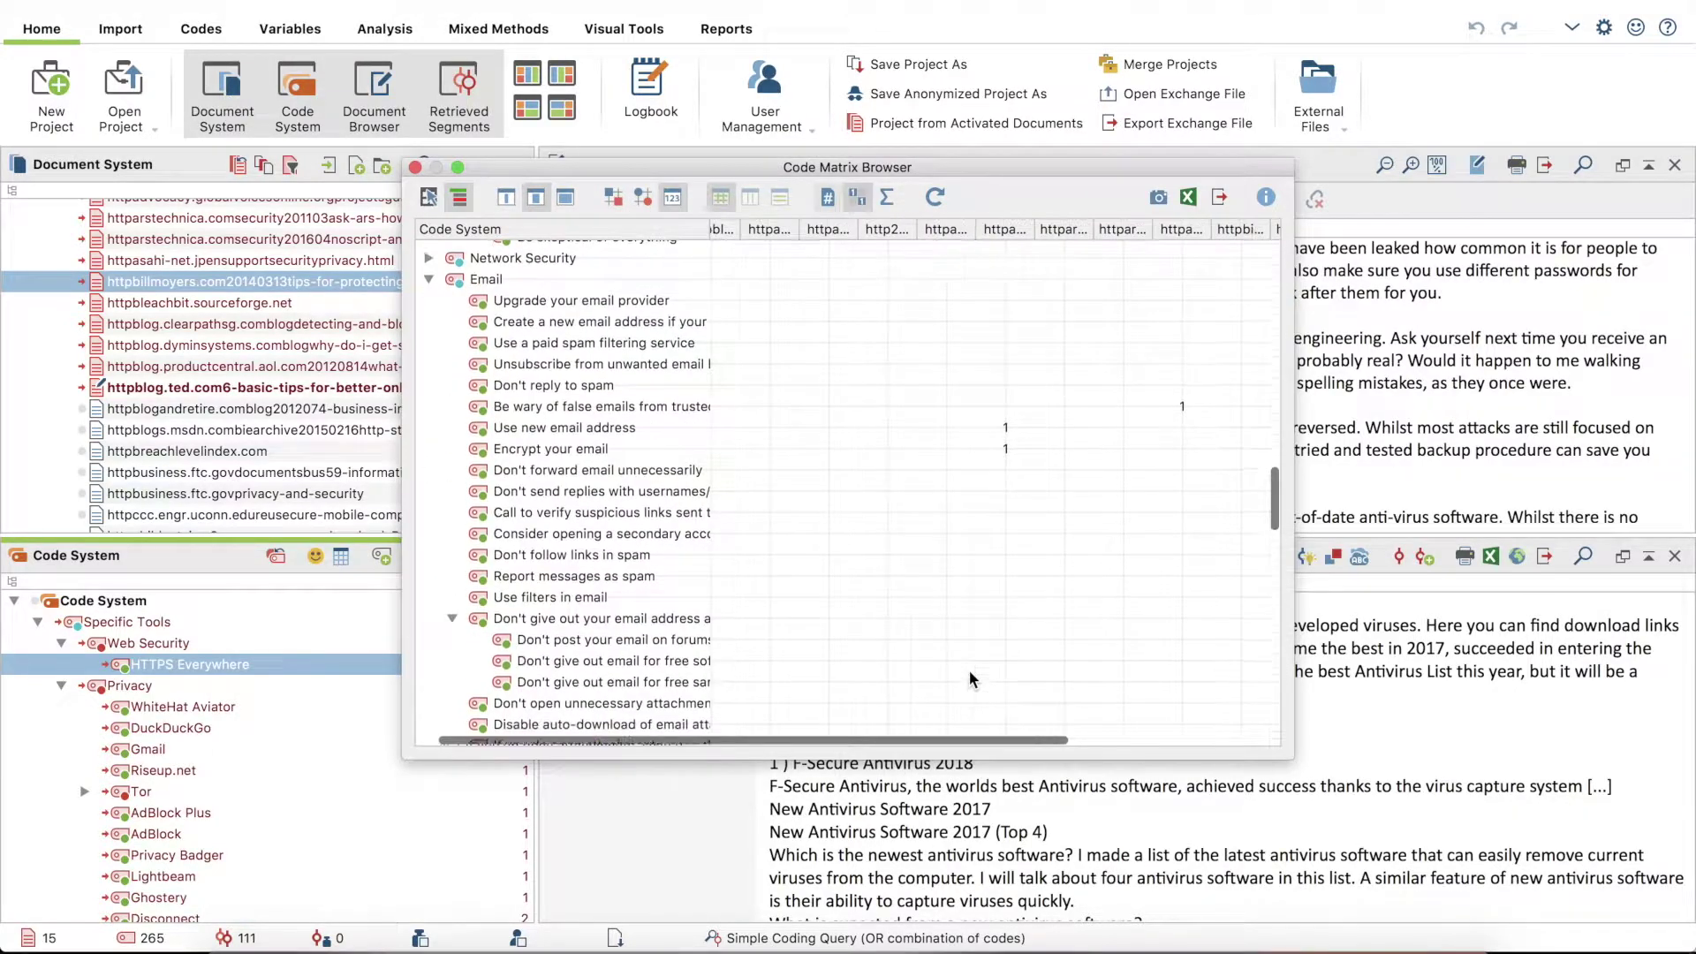
pyautogui.scroll(3, 969, 670)
pyautogui.scroll(10, 969, 671)
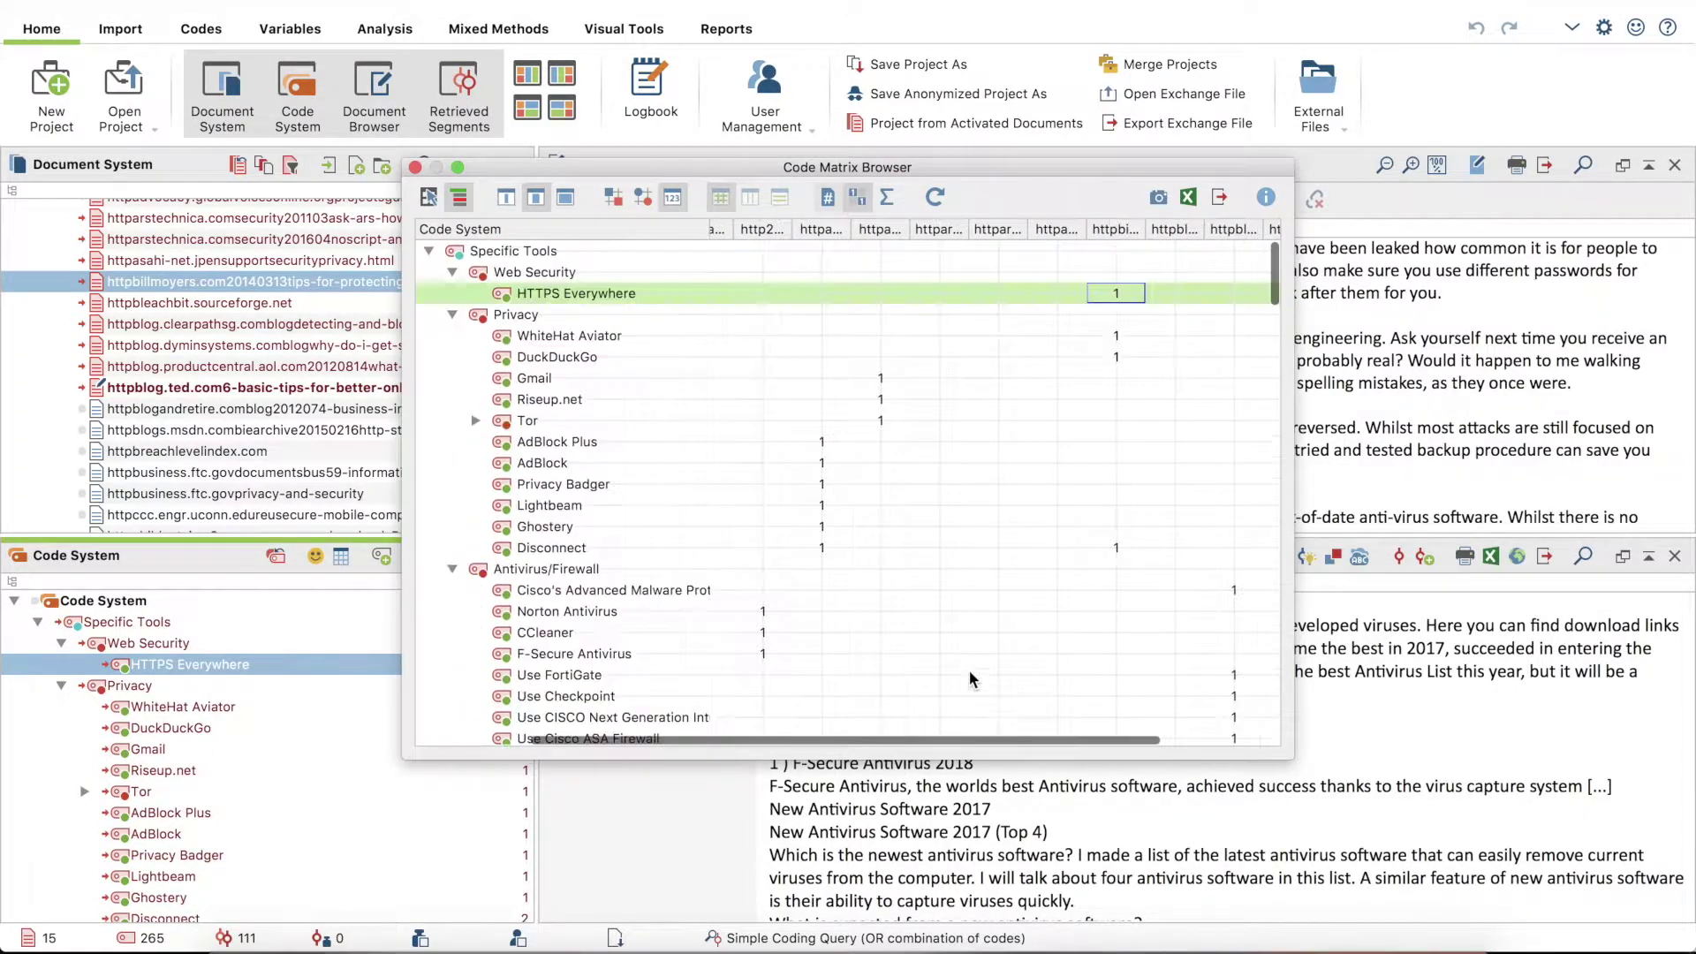
pyautogui.click(1188, 196)
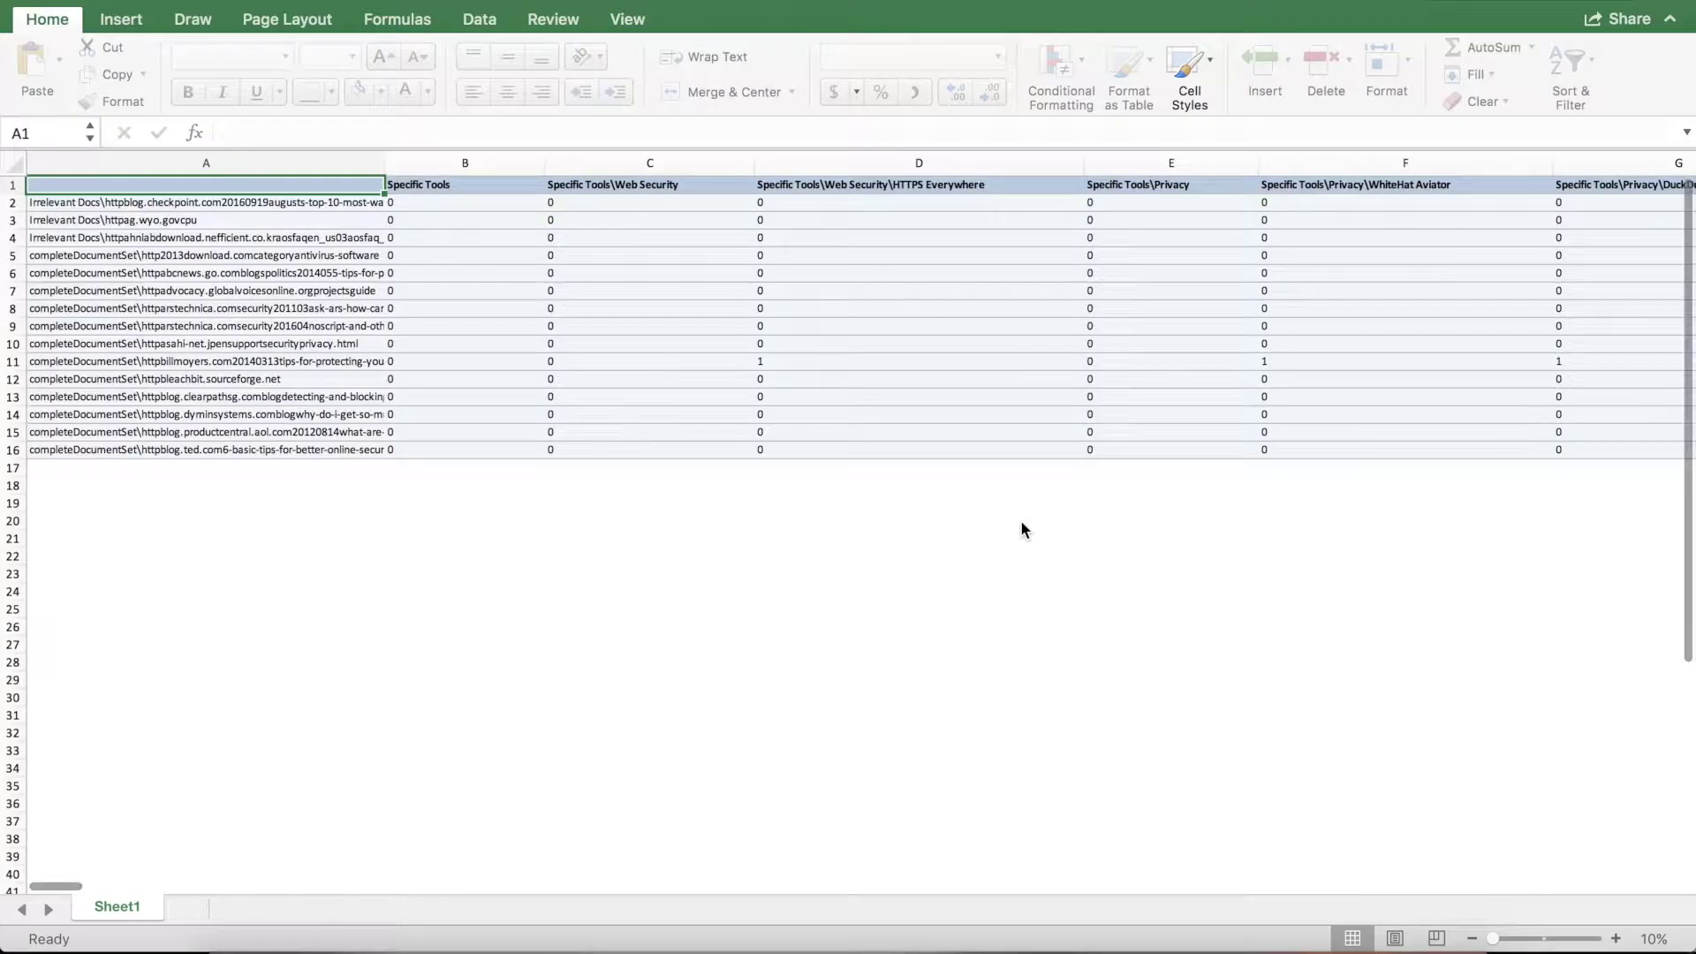
# Scroll across the exported Excel sheet to check each document's 0/1 values
pyautogui.hscroll(10, 1081, 380)
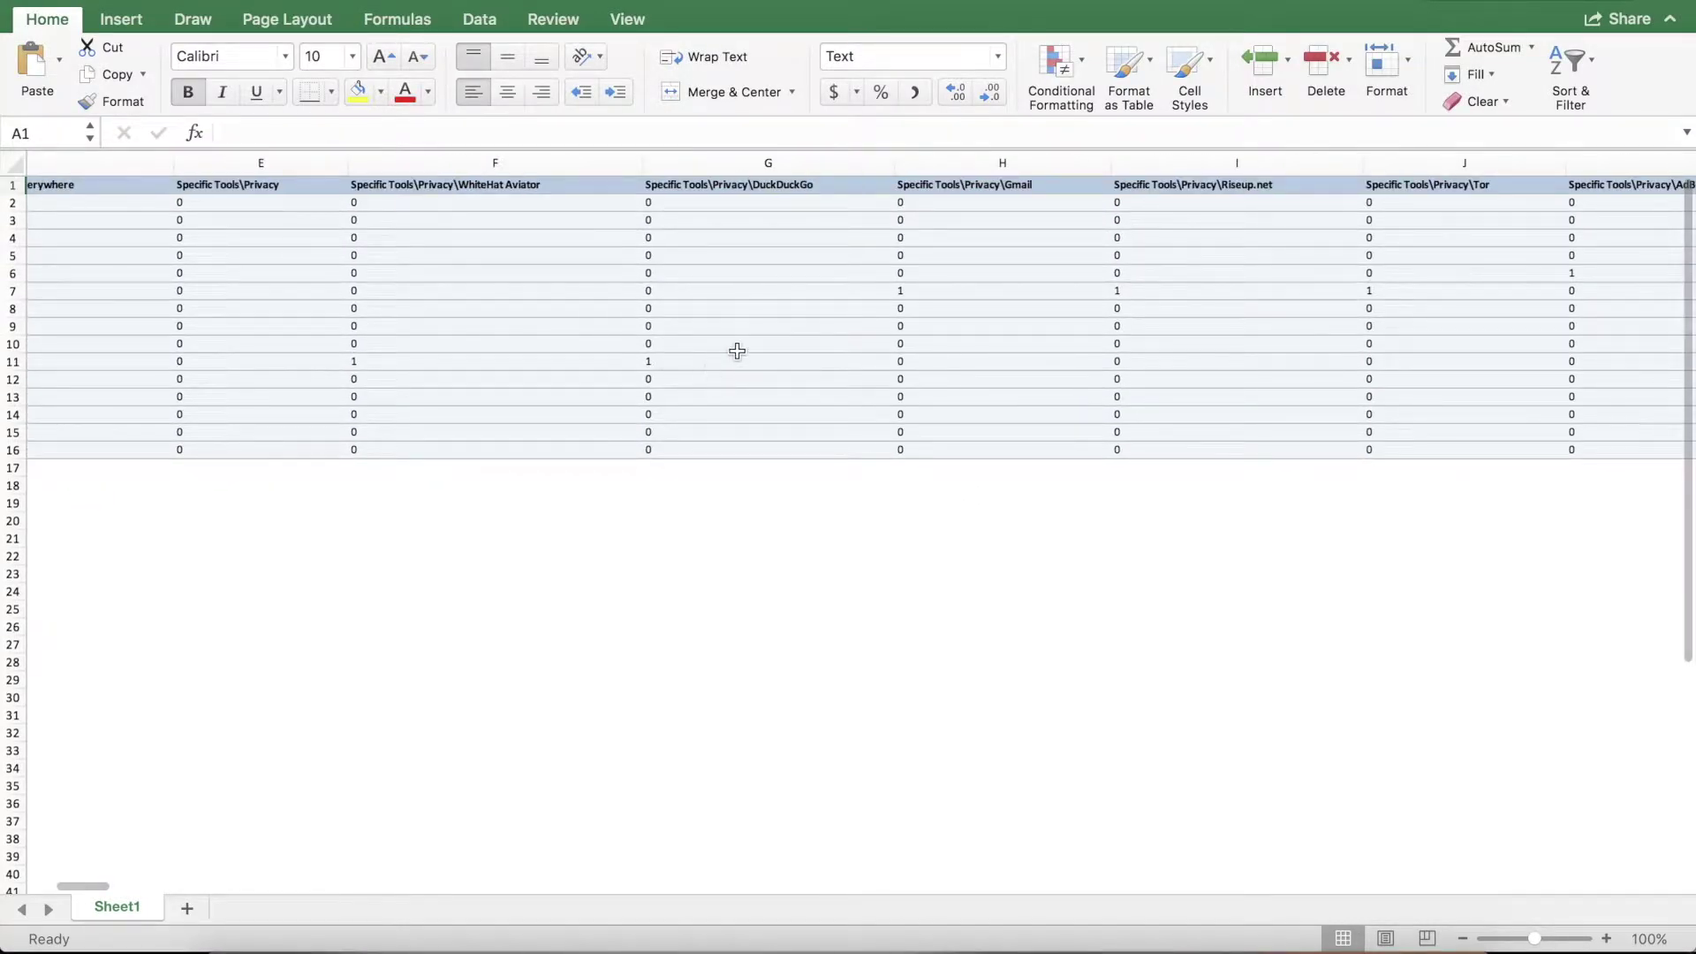
pyautogui.hscroll(-10, 737, 354)
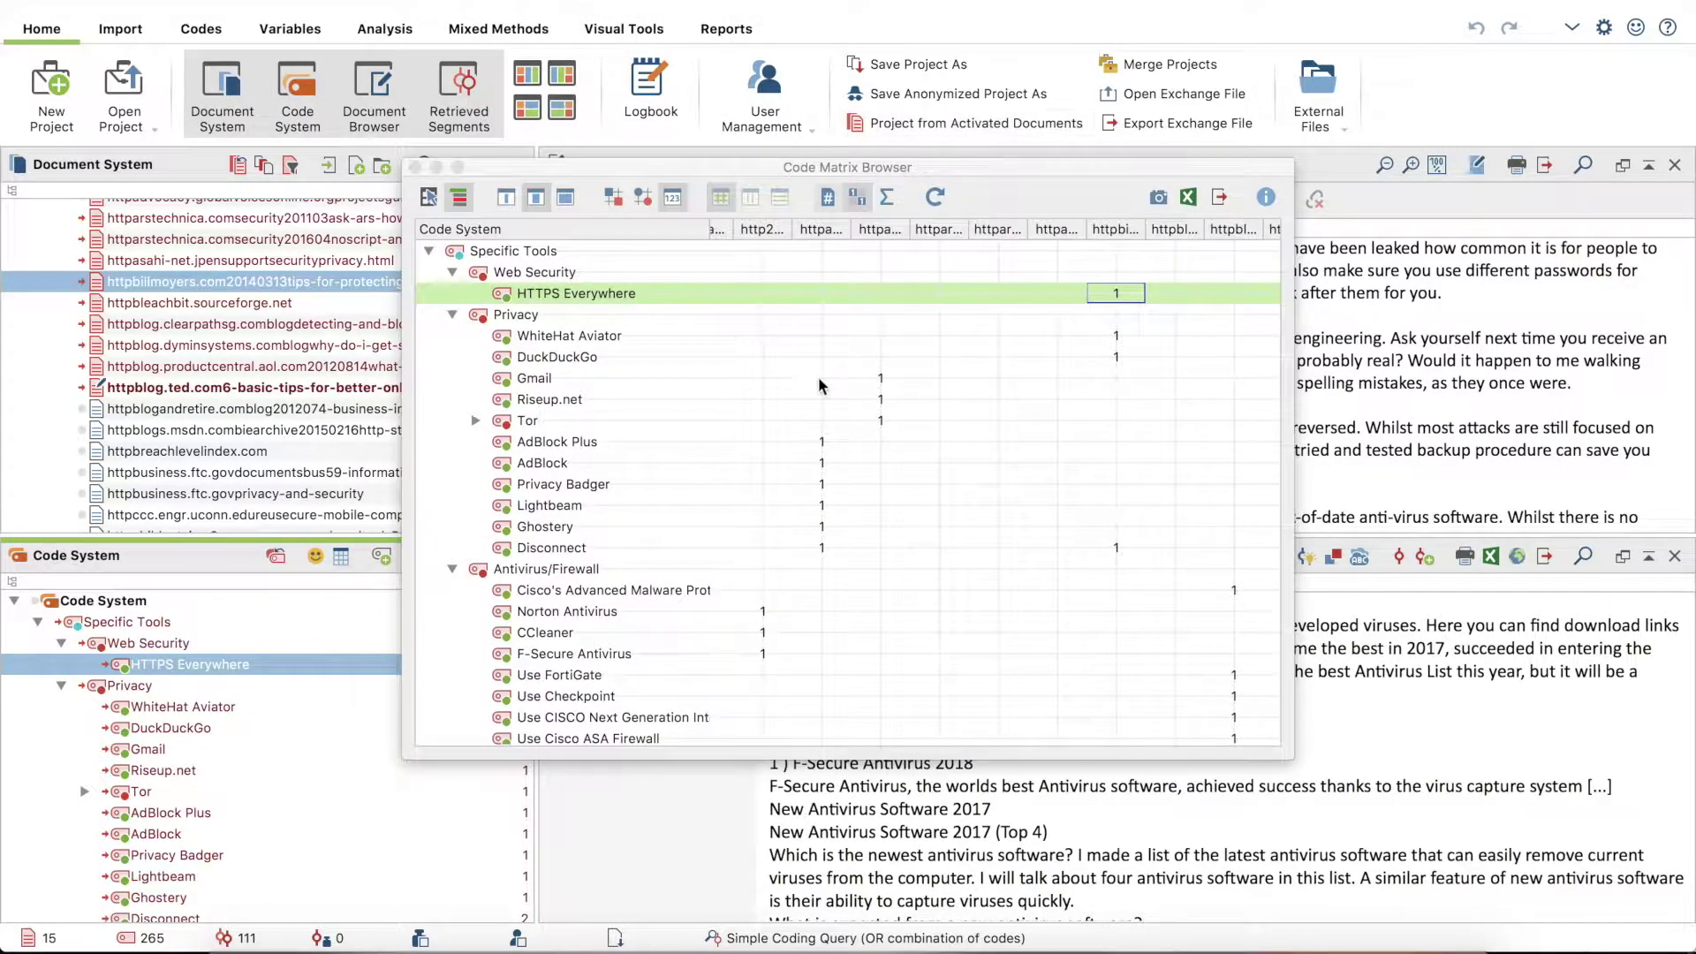
# Collapse the subcategories such as Web Security, Privacy, Antivirus/Firewall, IoT and Account security
pyautogui.click(454, 269)
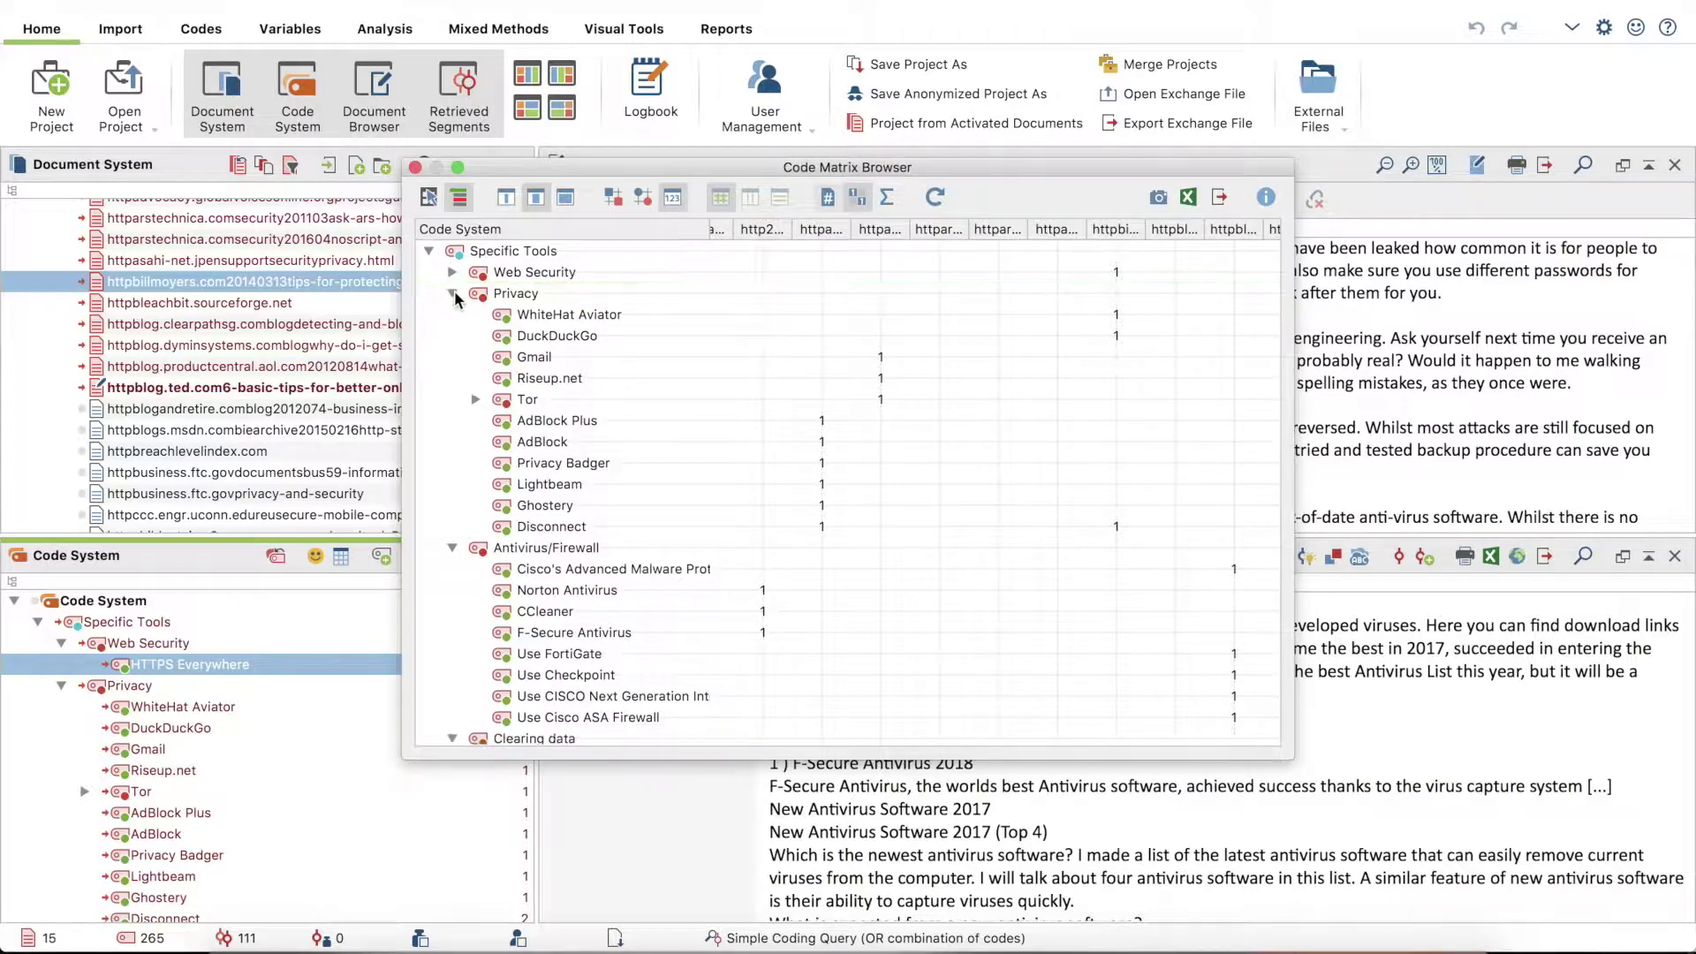
pyautogui.click(453, 294)
pyautogui.click(452, 316)
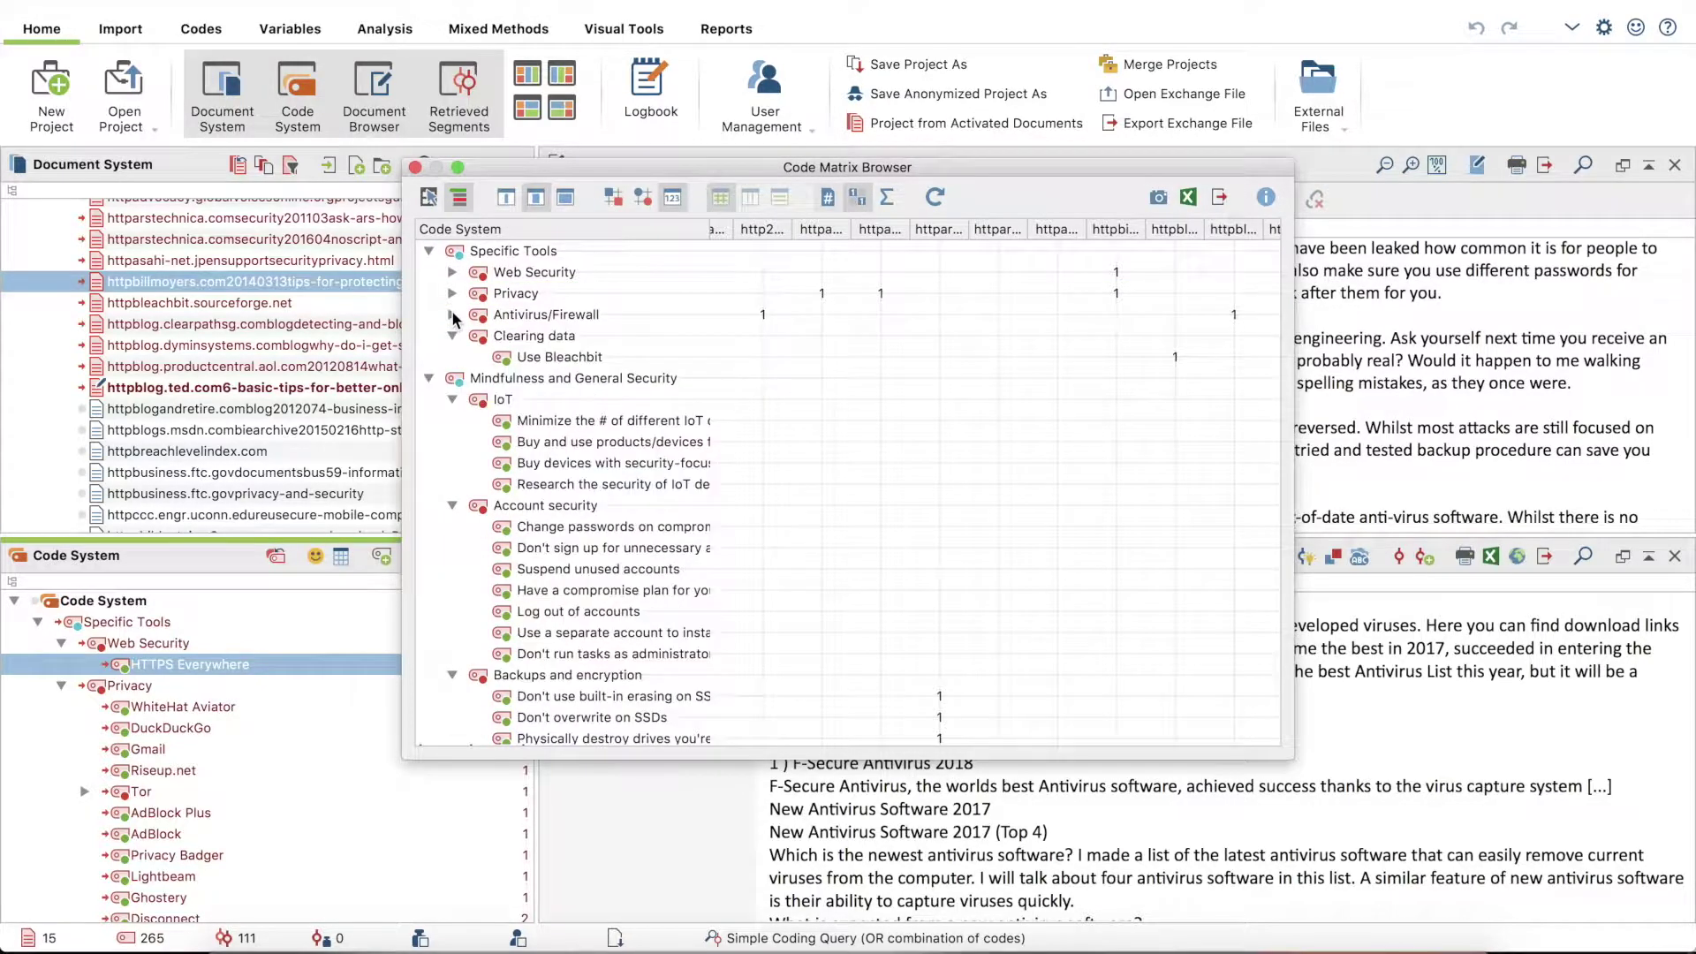
pyautogui.click(452, 337)
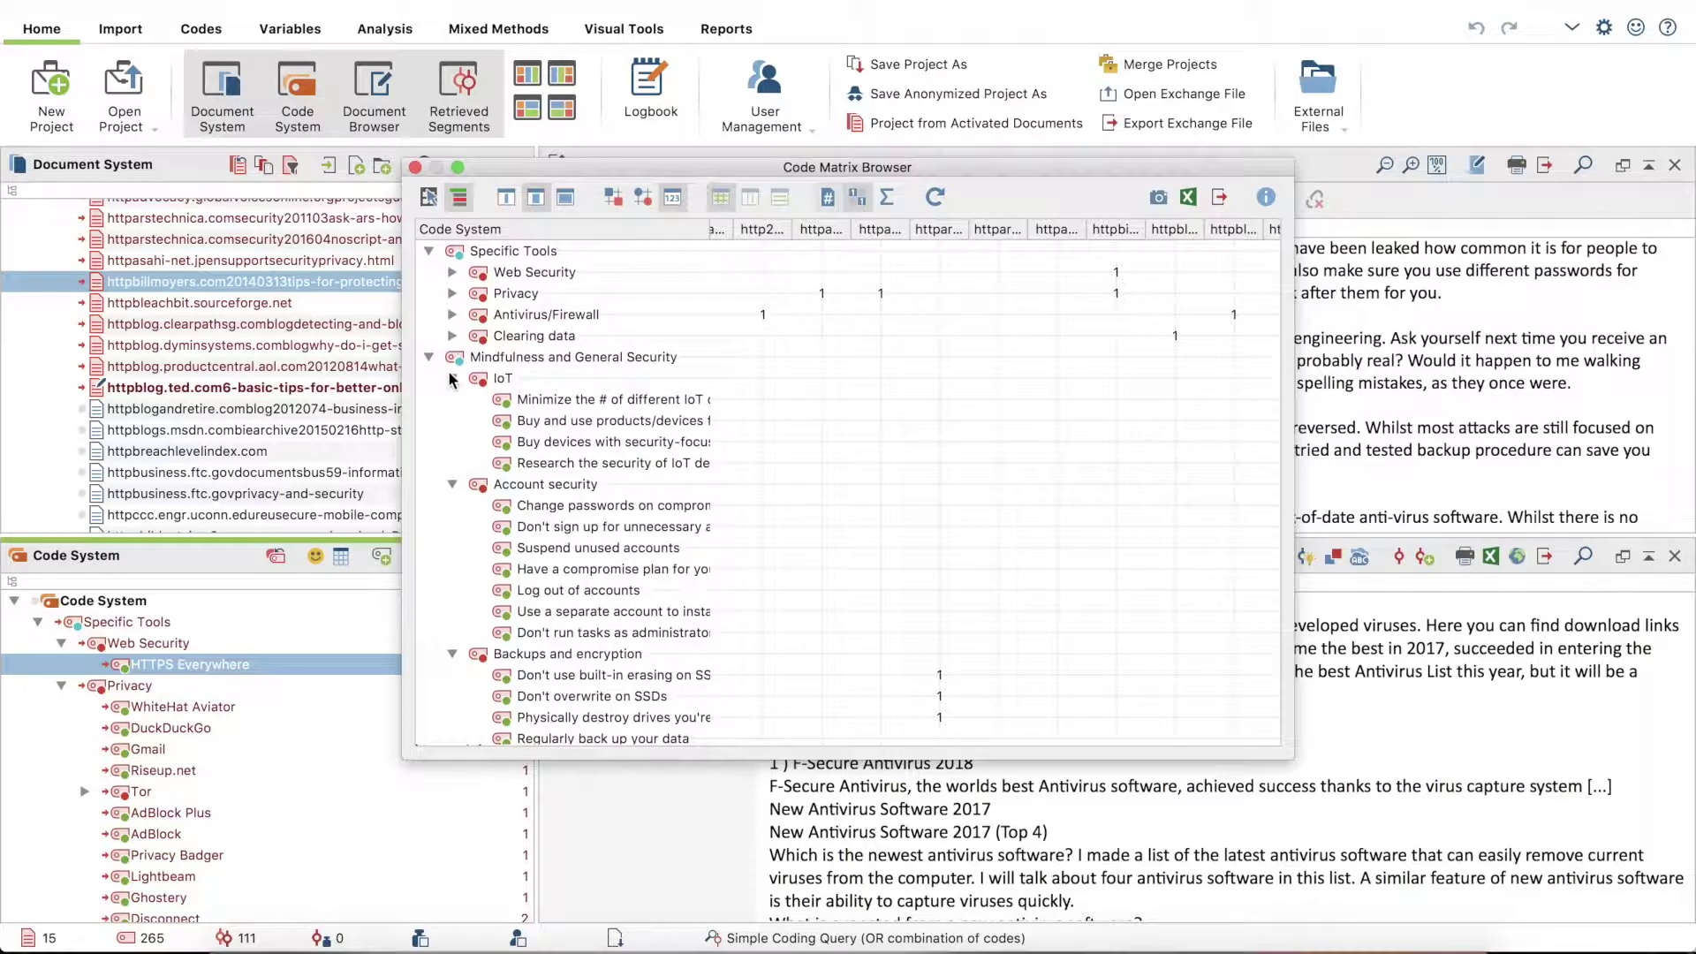
pyautogui.click(452, 378)
pyautogui.click(453, 399)
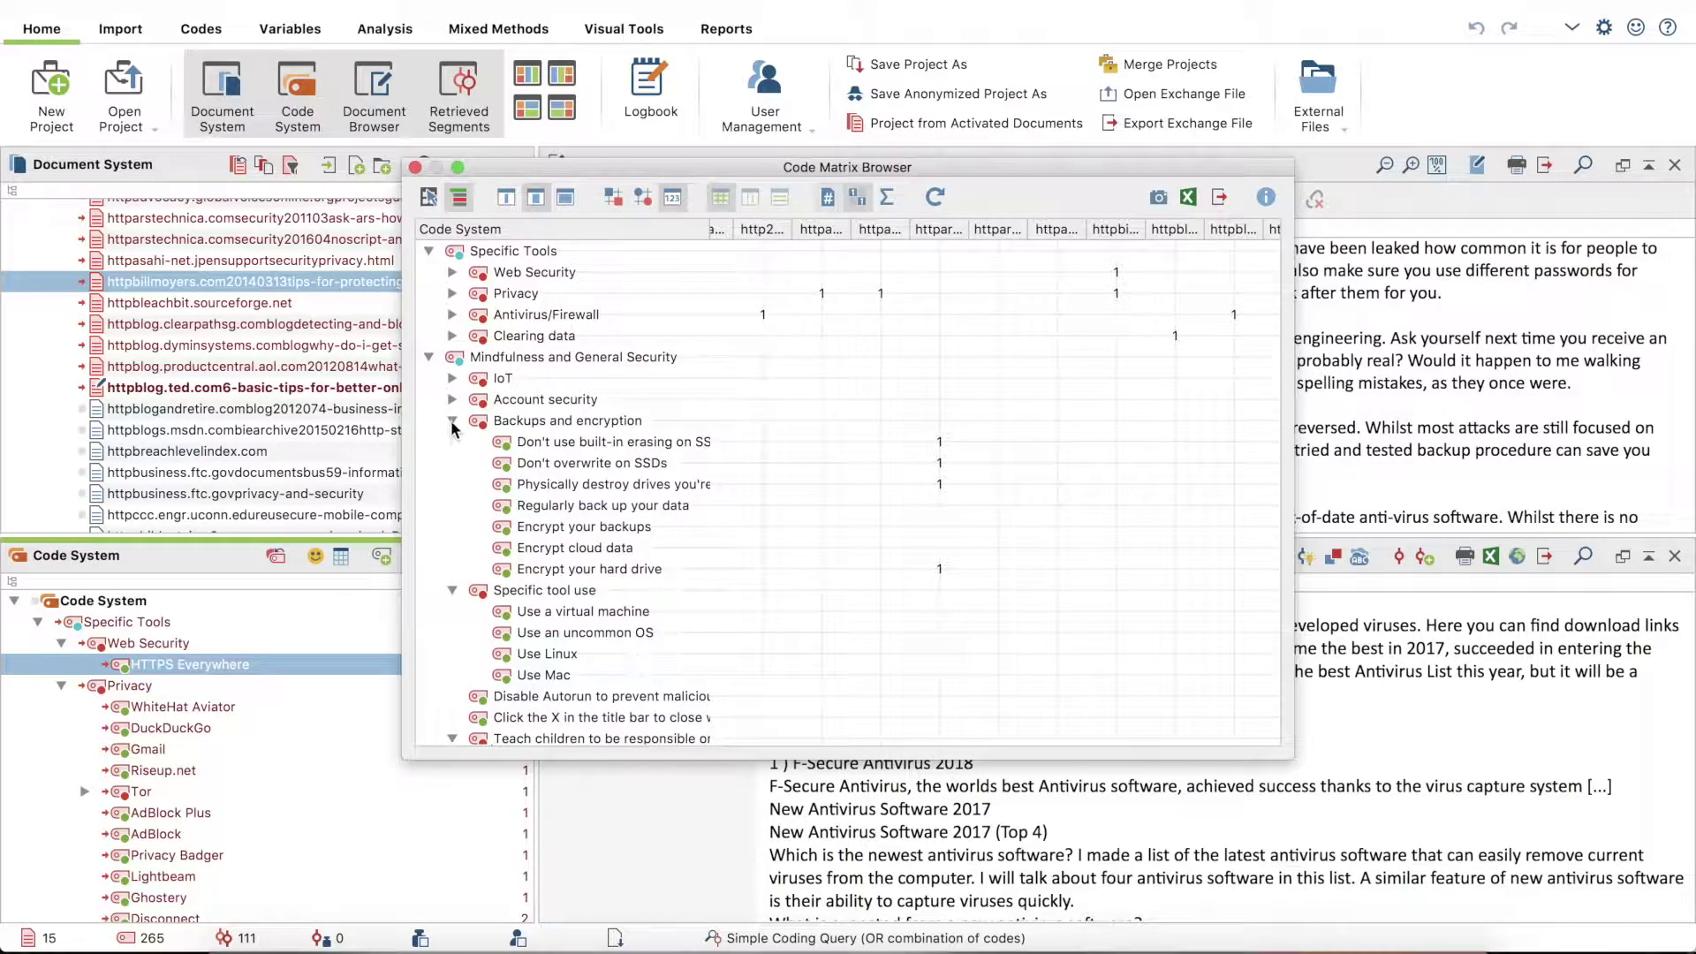
pyautogui.click(452, 422)
pyautogui.click(452, 442)
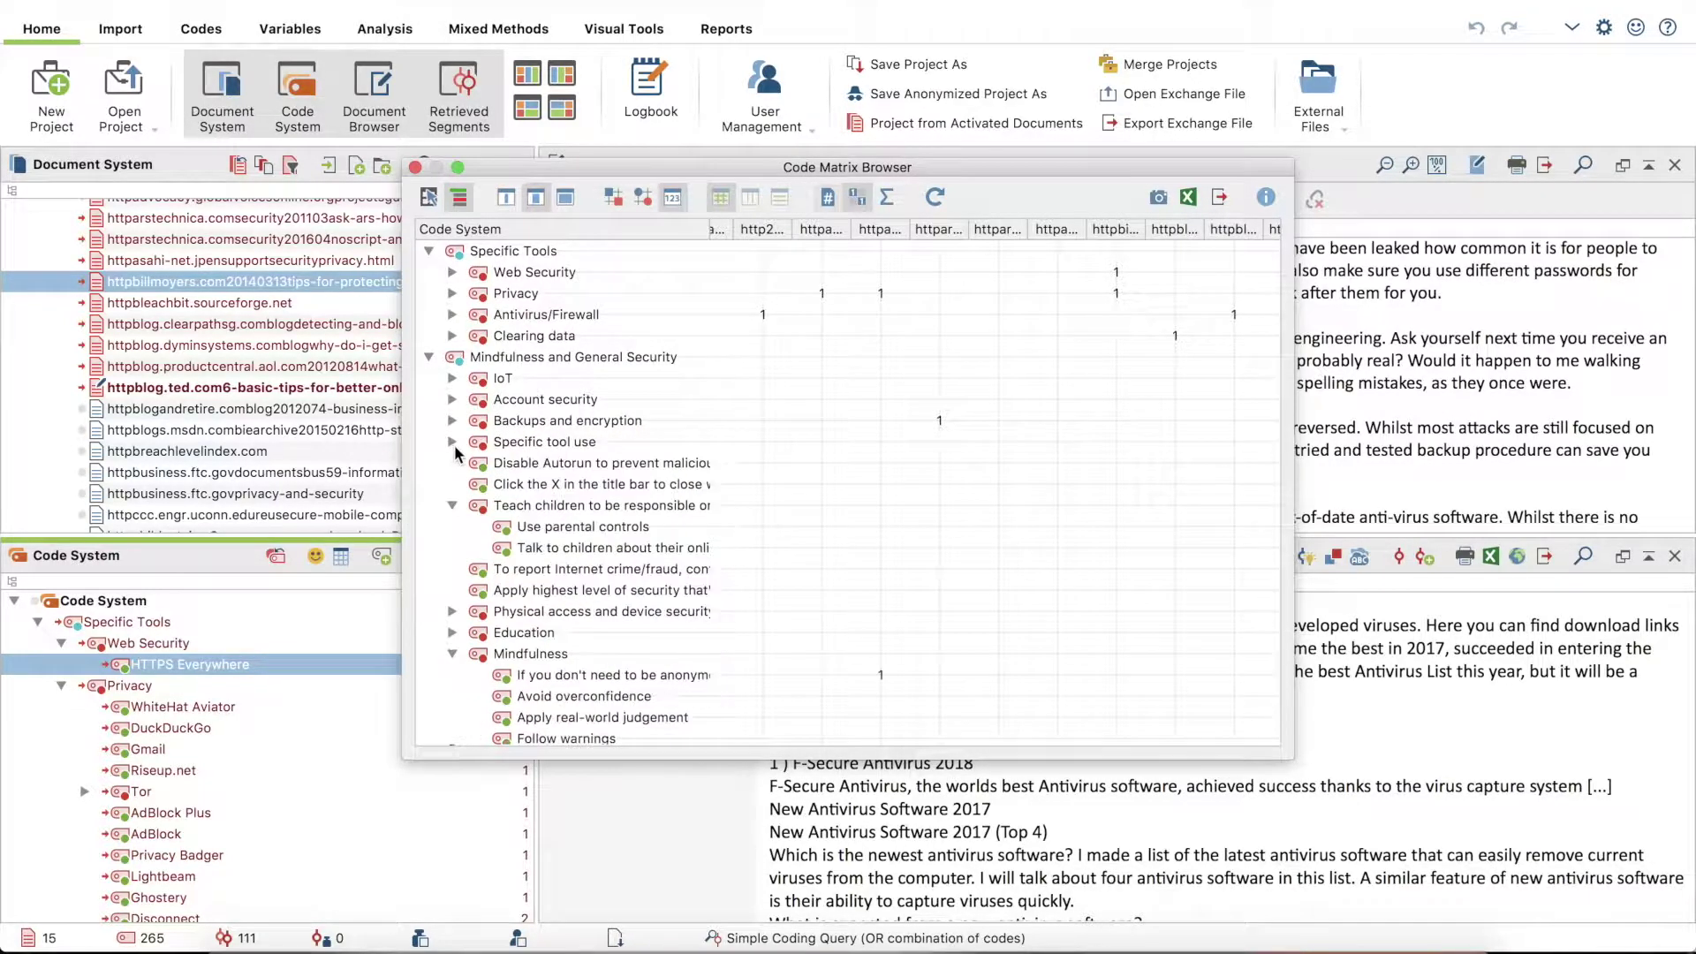
pyautogui.click(452, 505)
pyautogui.click(453, 569)
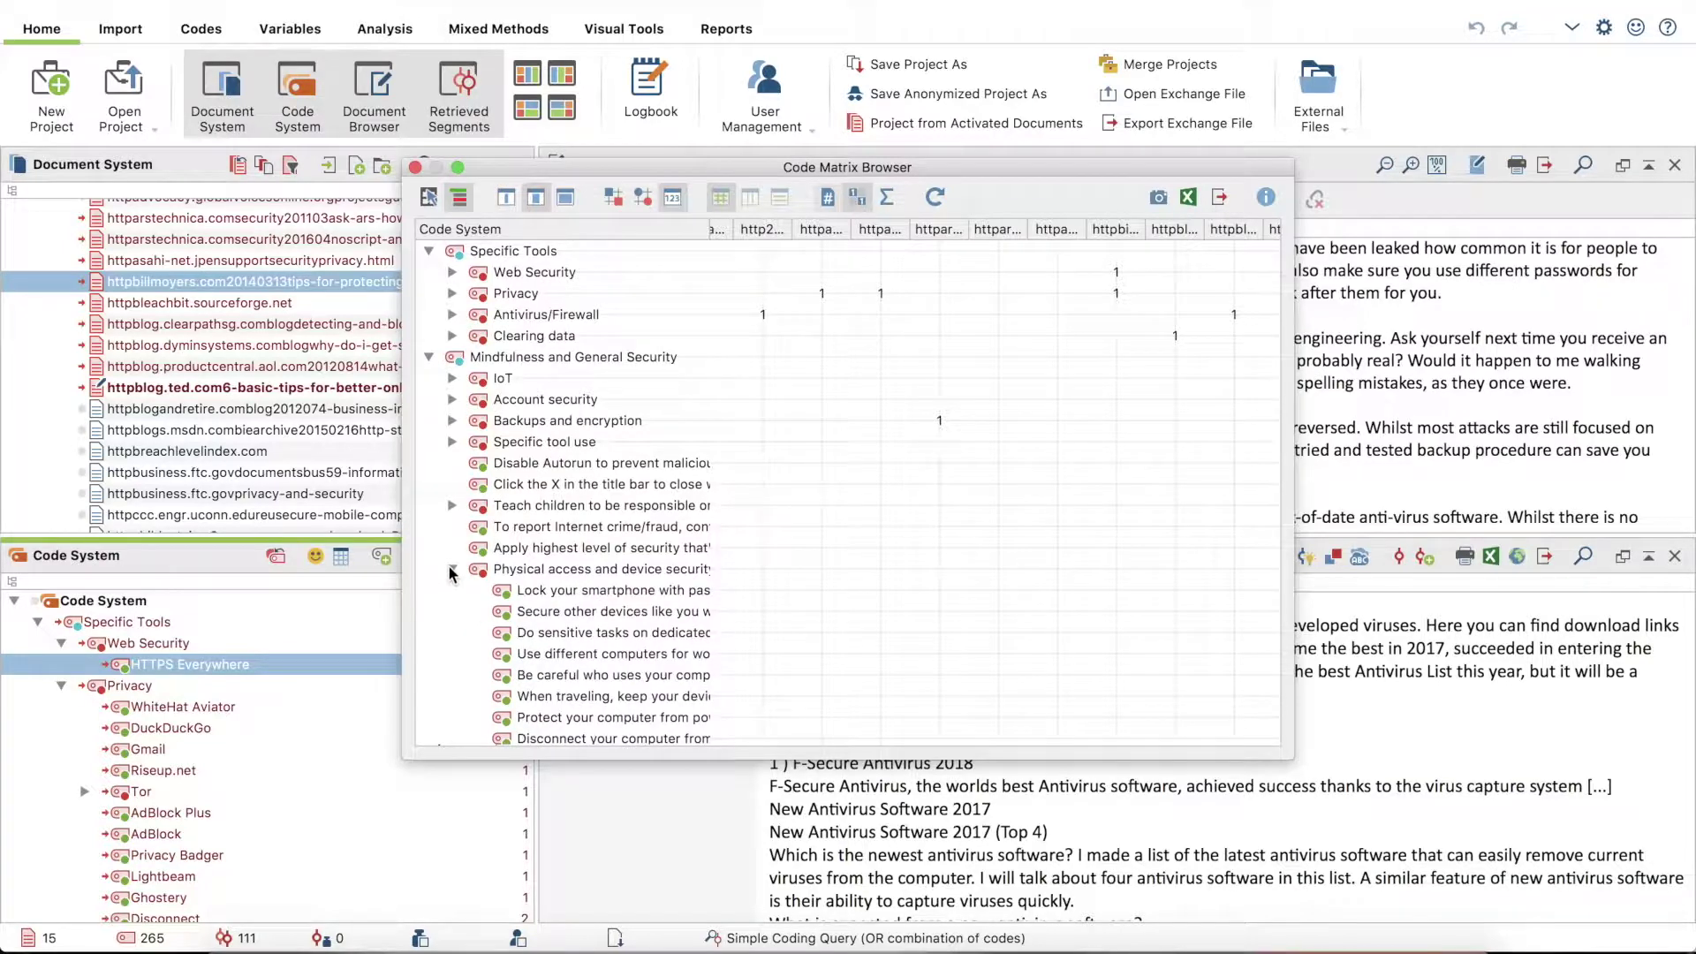
pyautogui.click(452, 569)
pyautogui.click(452, 612)
pyautogui.scroll(-1, 459, 653)
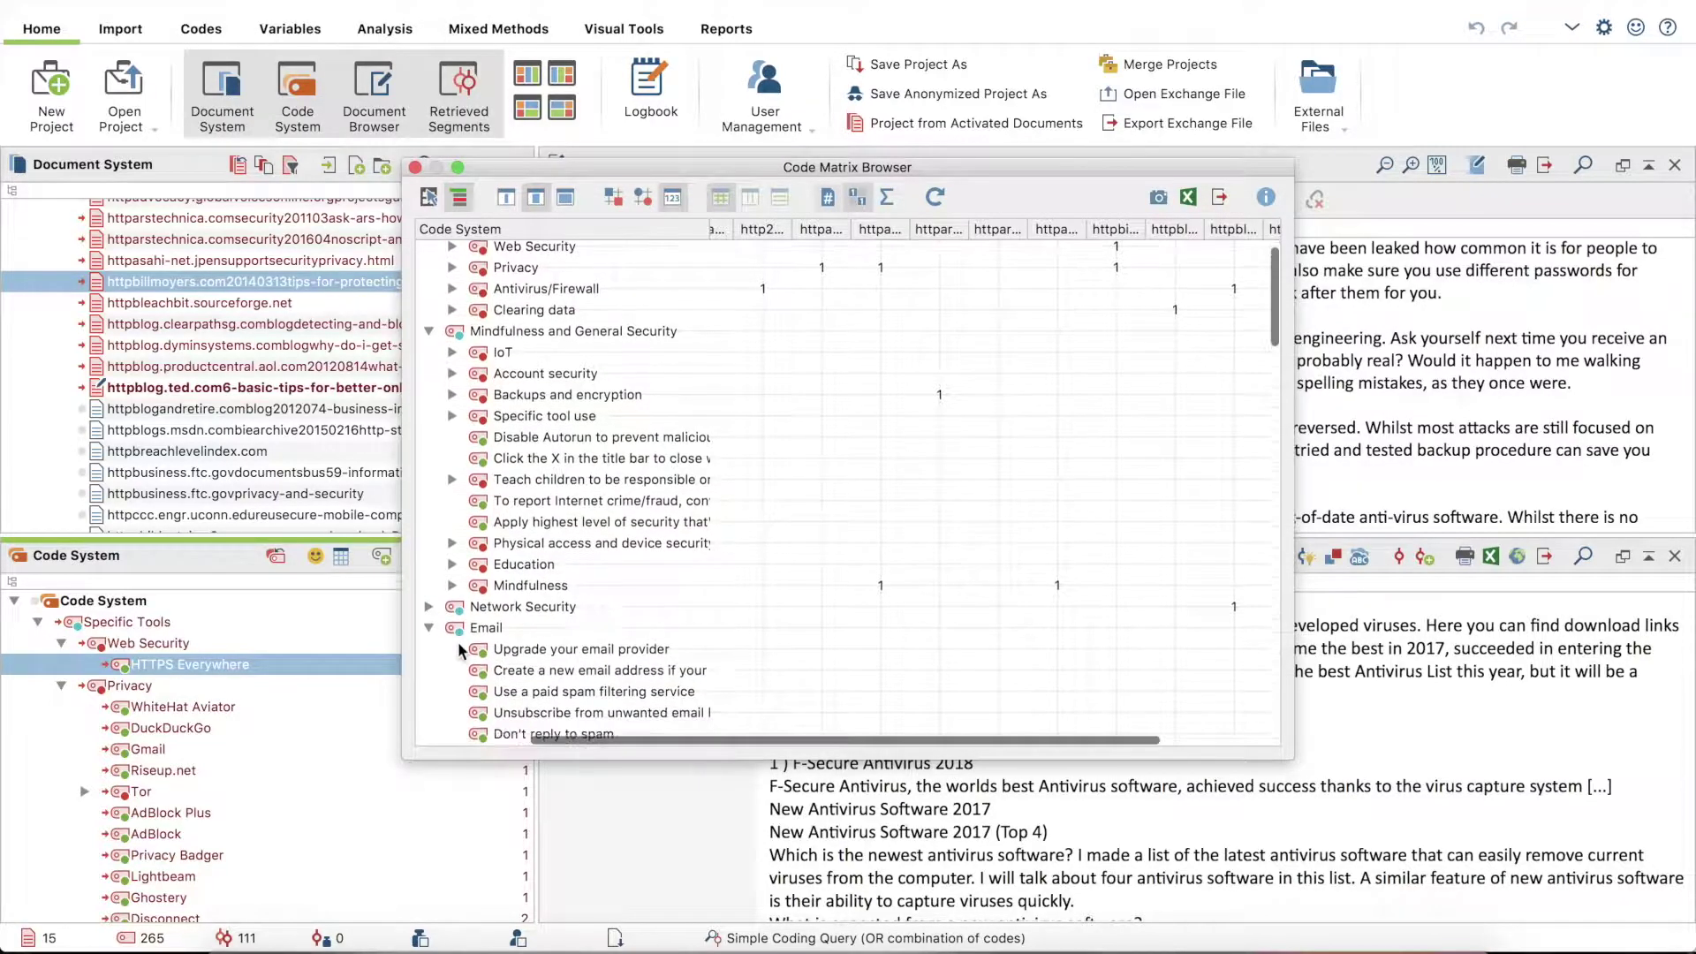
# Collapse the Email, Specific Tools, Finance, Passwords, Web Security, Antivirus and Updates categories
pyautogui.click(428, 619)
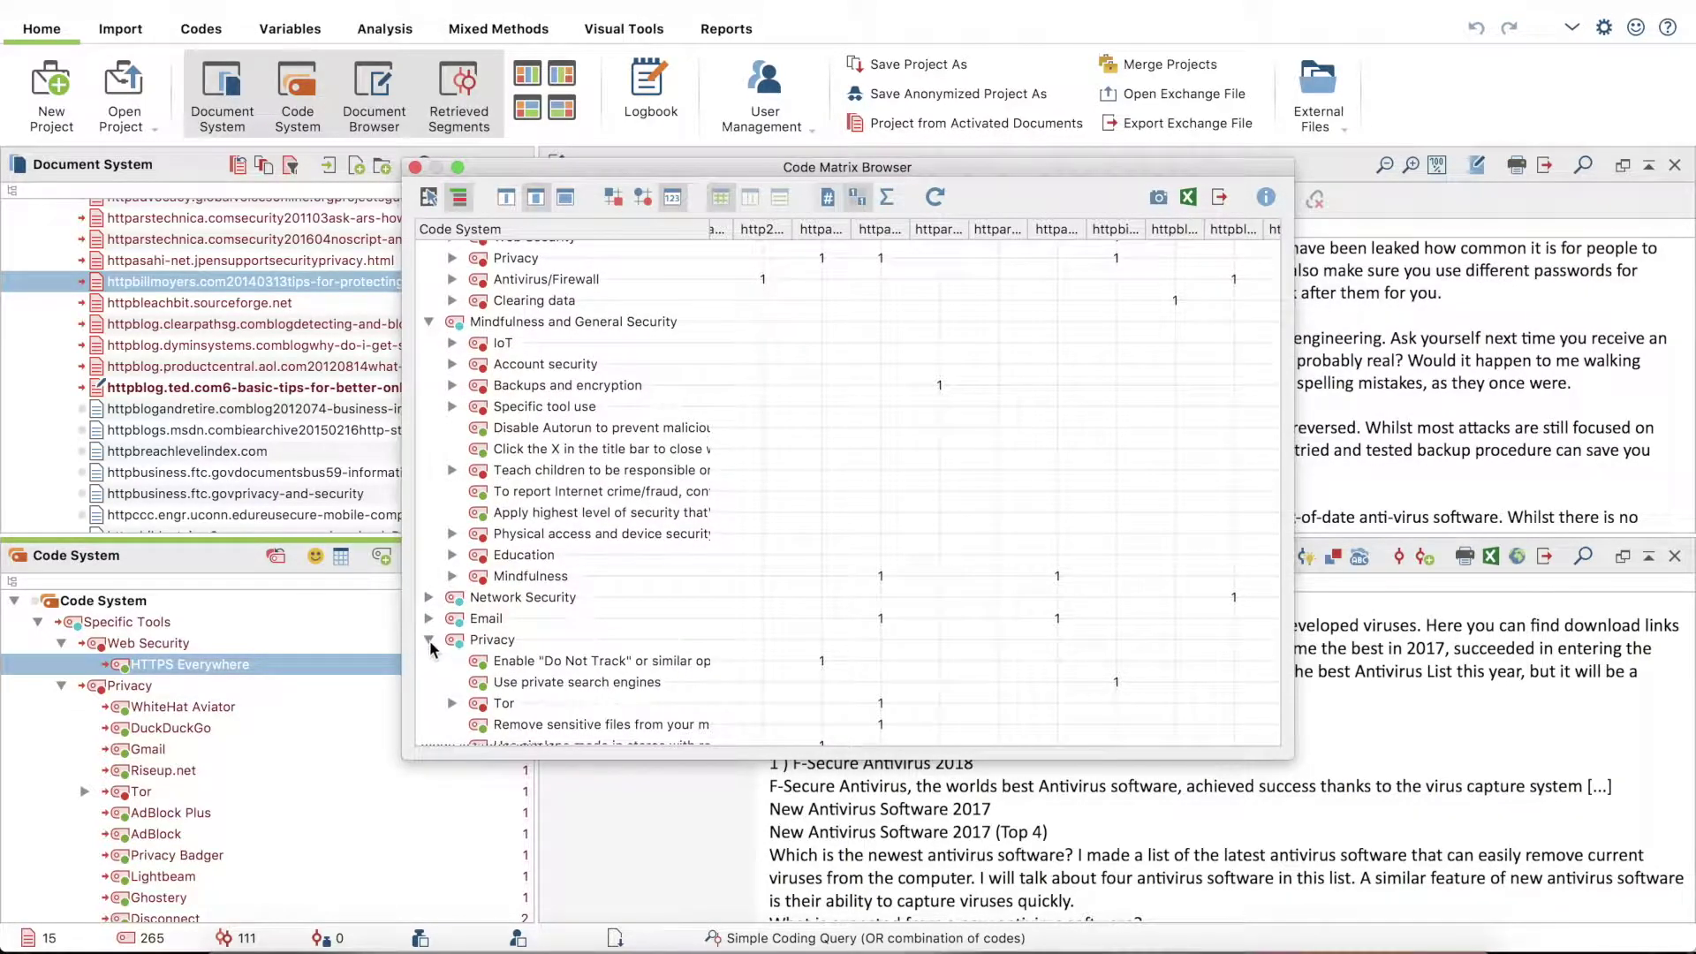
pyautogui.click(429, 639)
pyautogui.scroll(2, 446, 514)
pyautogui.click(428, 358)
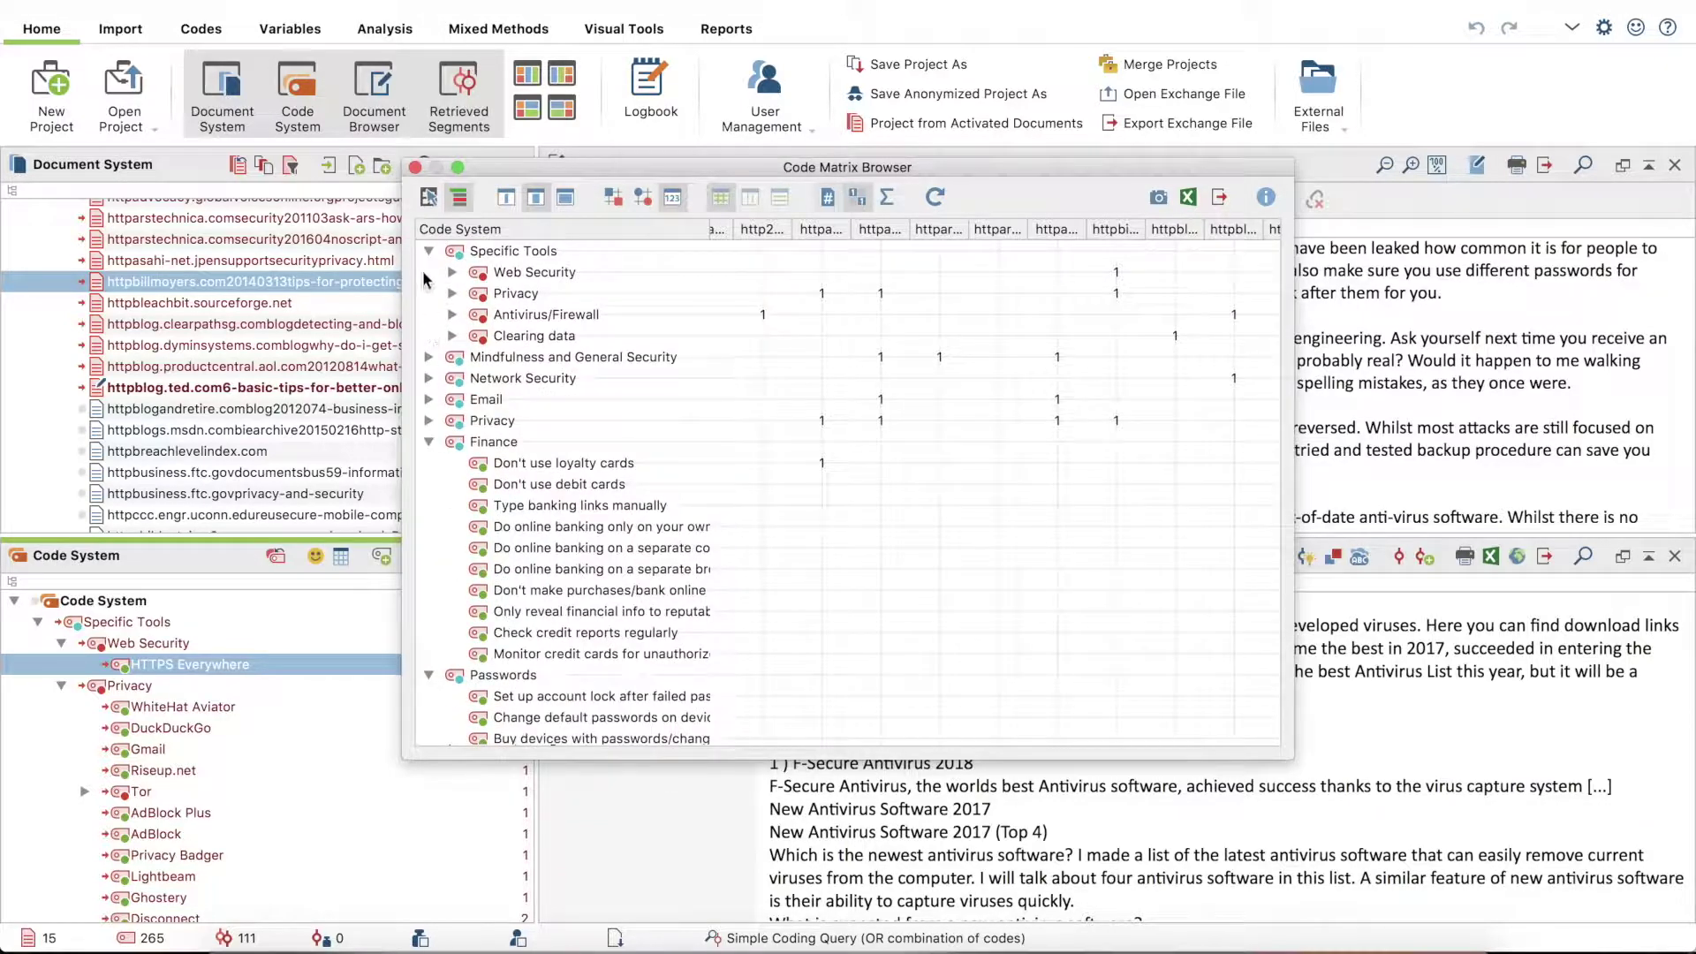
pyautogui.click(428, 251)
pyautogui.click(428, 356)
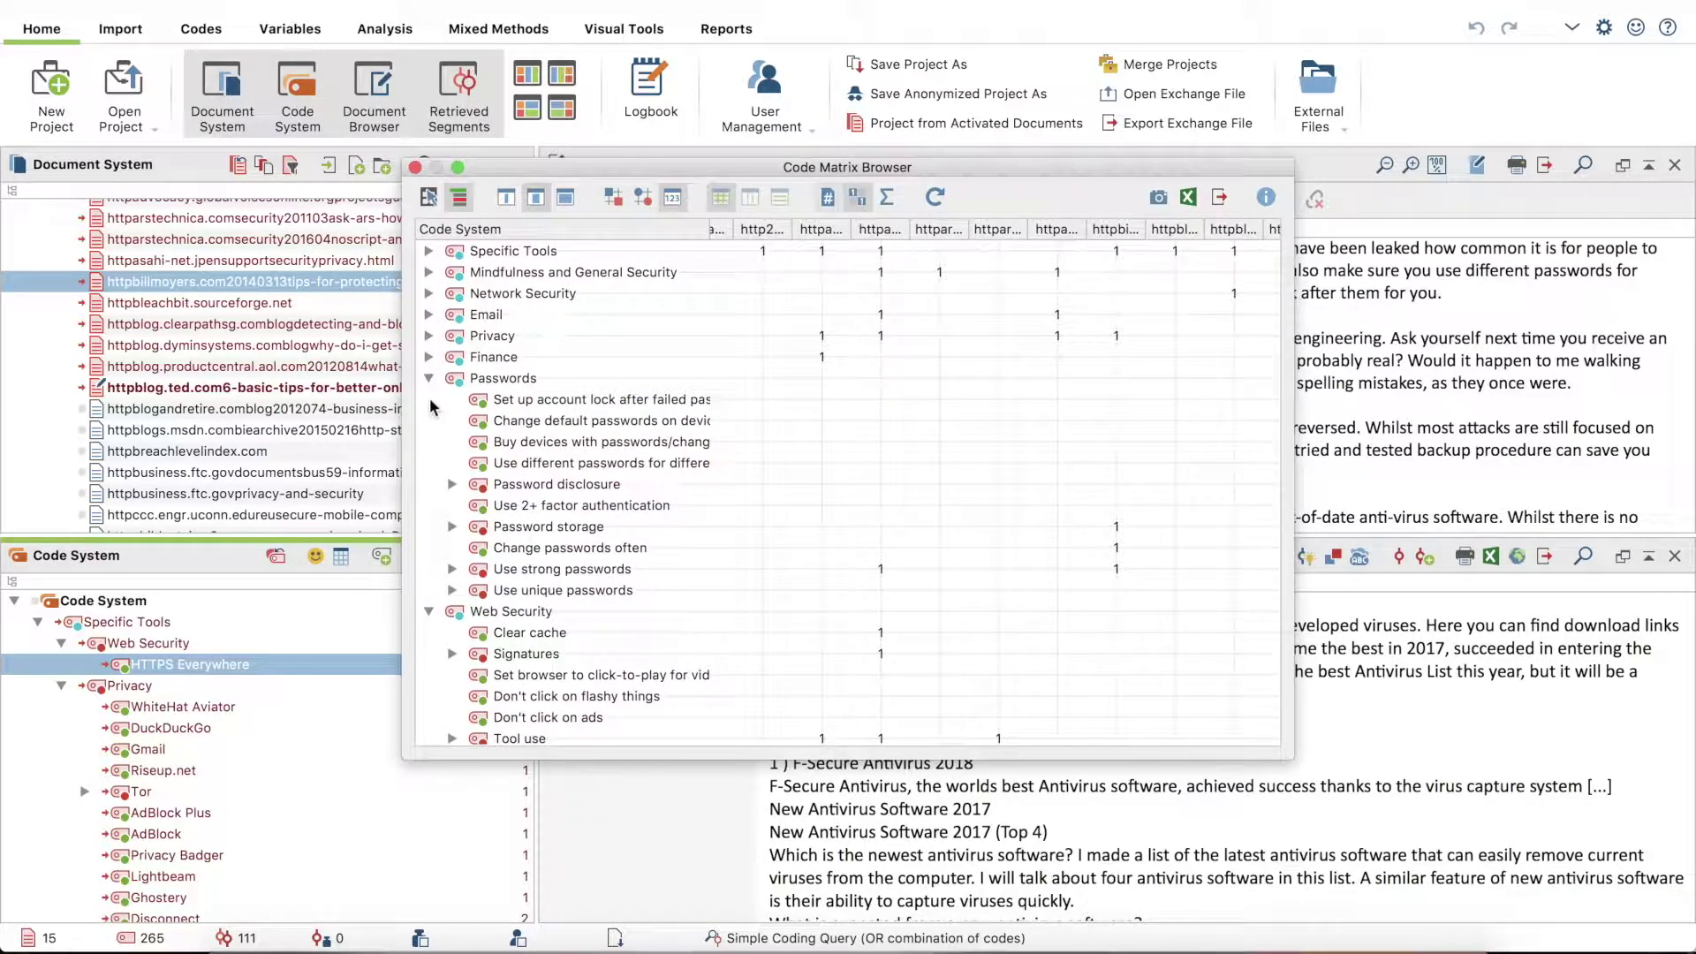
pyautogui.click(429, 378)
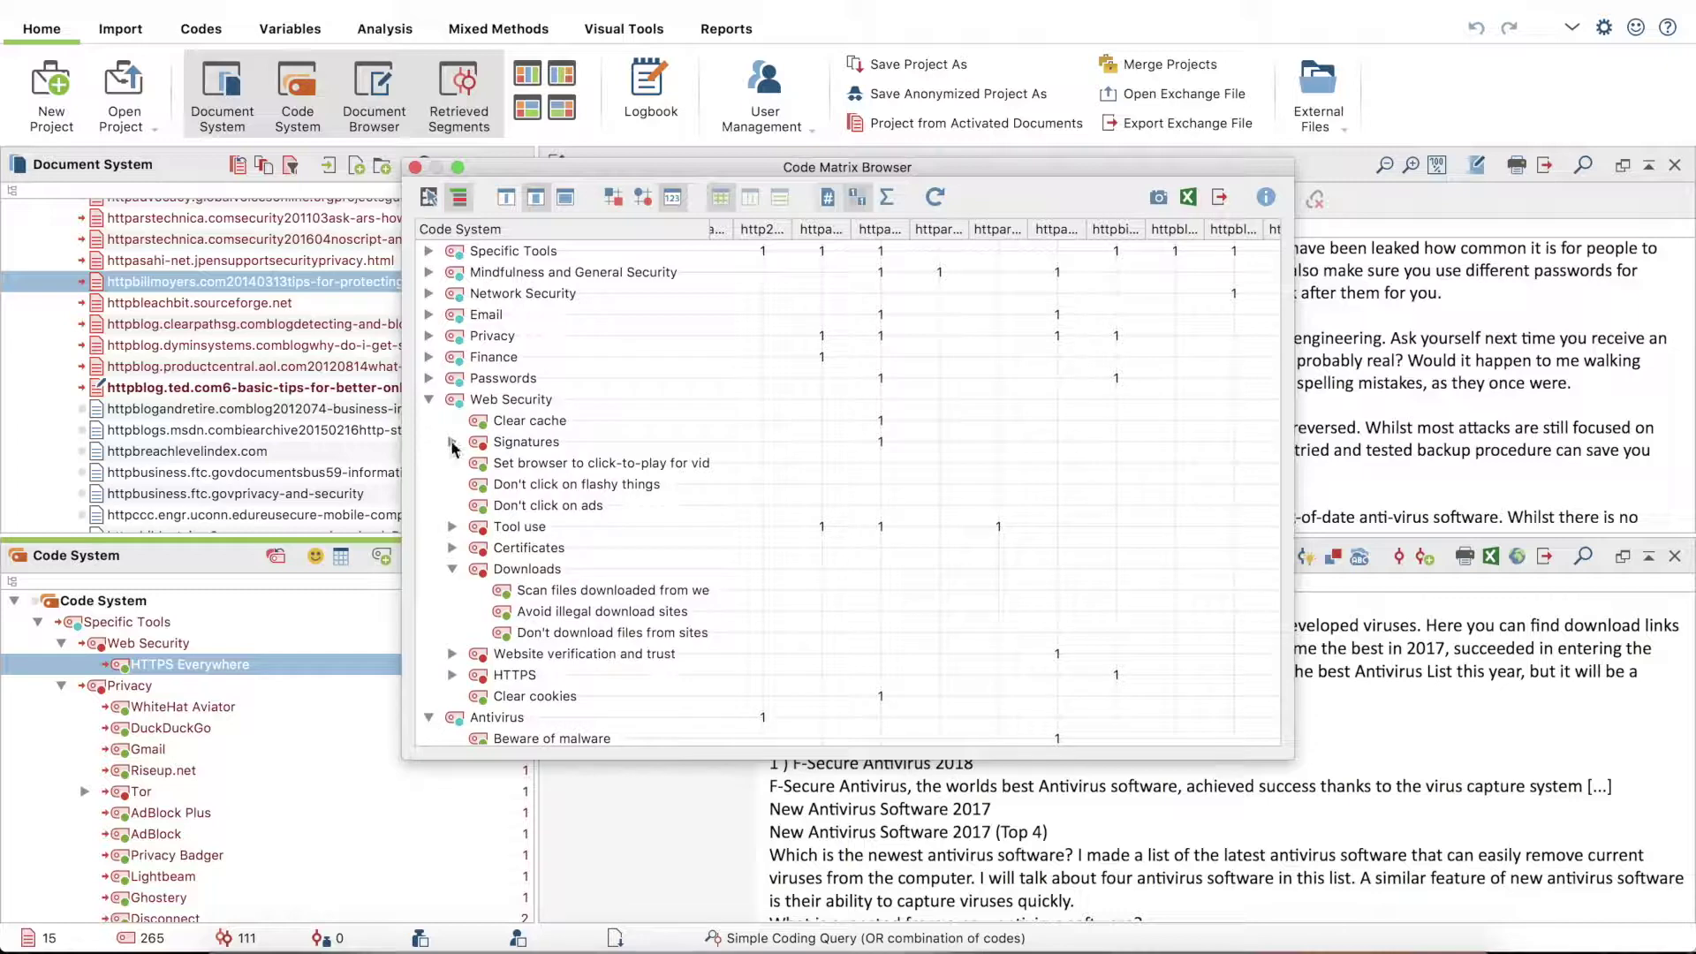
pyautogui.click(429, 399)
pyautogui.click(428, 421)
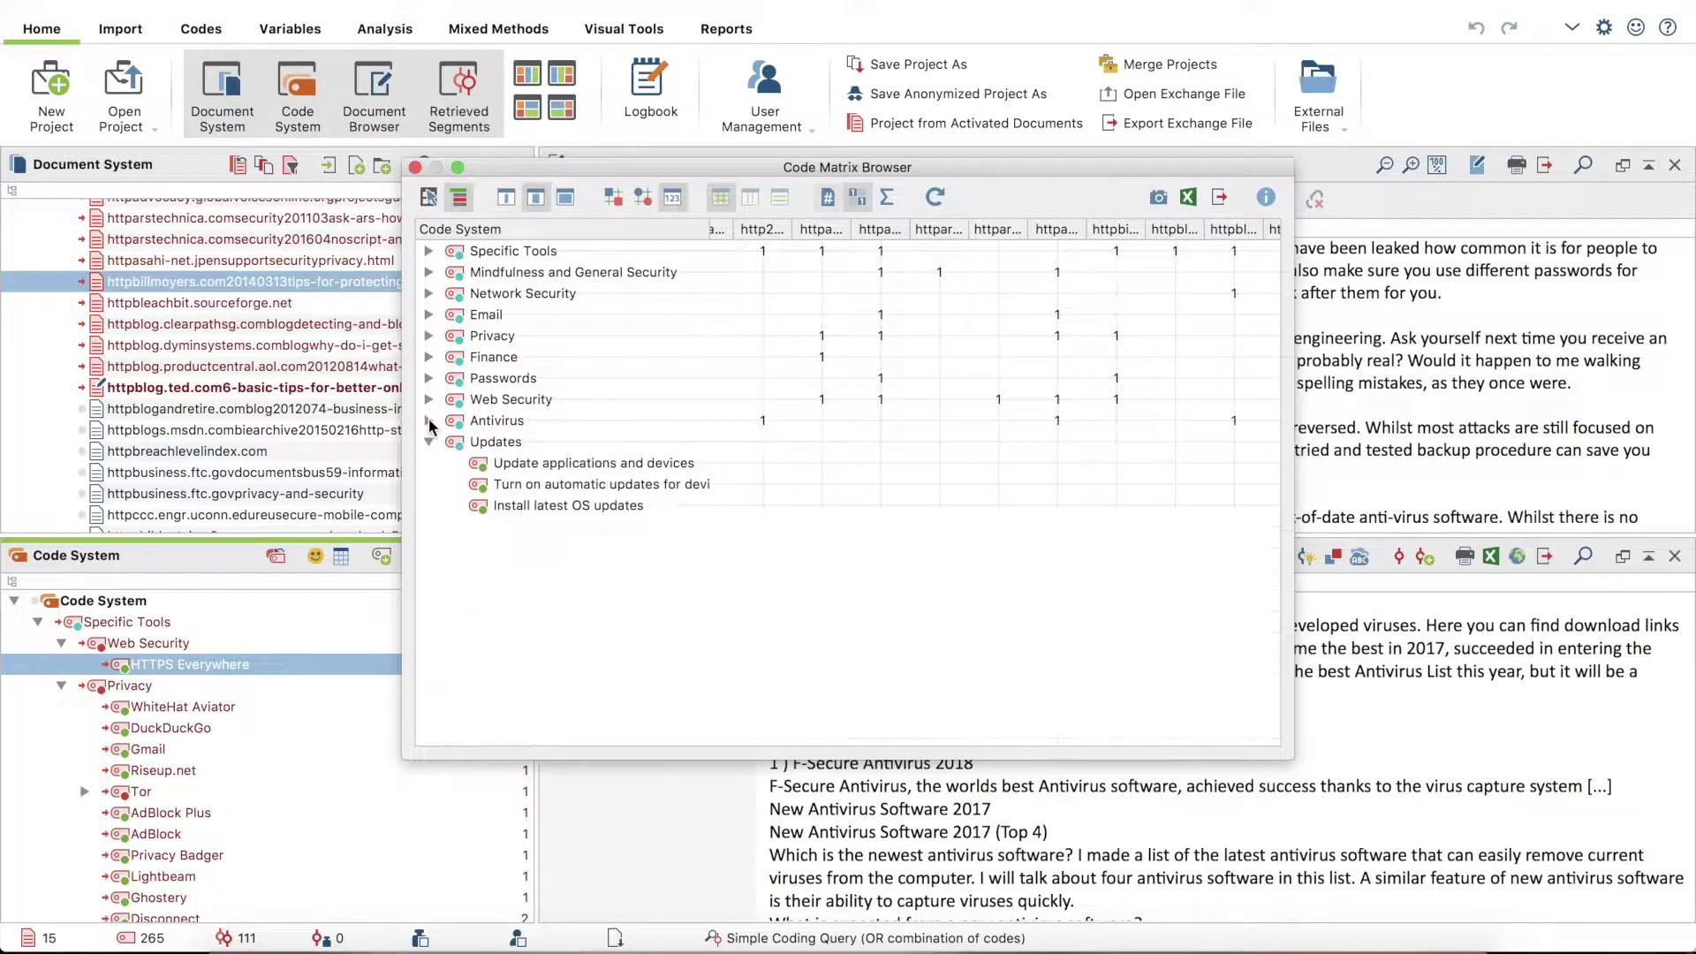
pyautogui.click(429, 442)
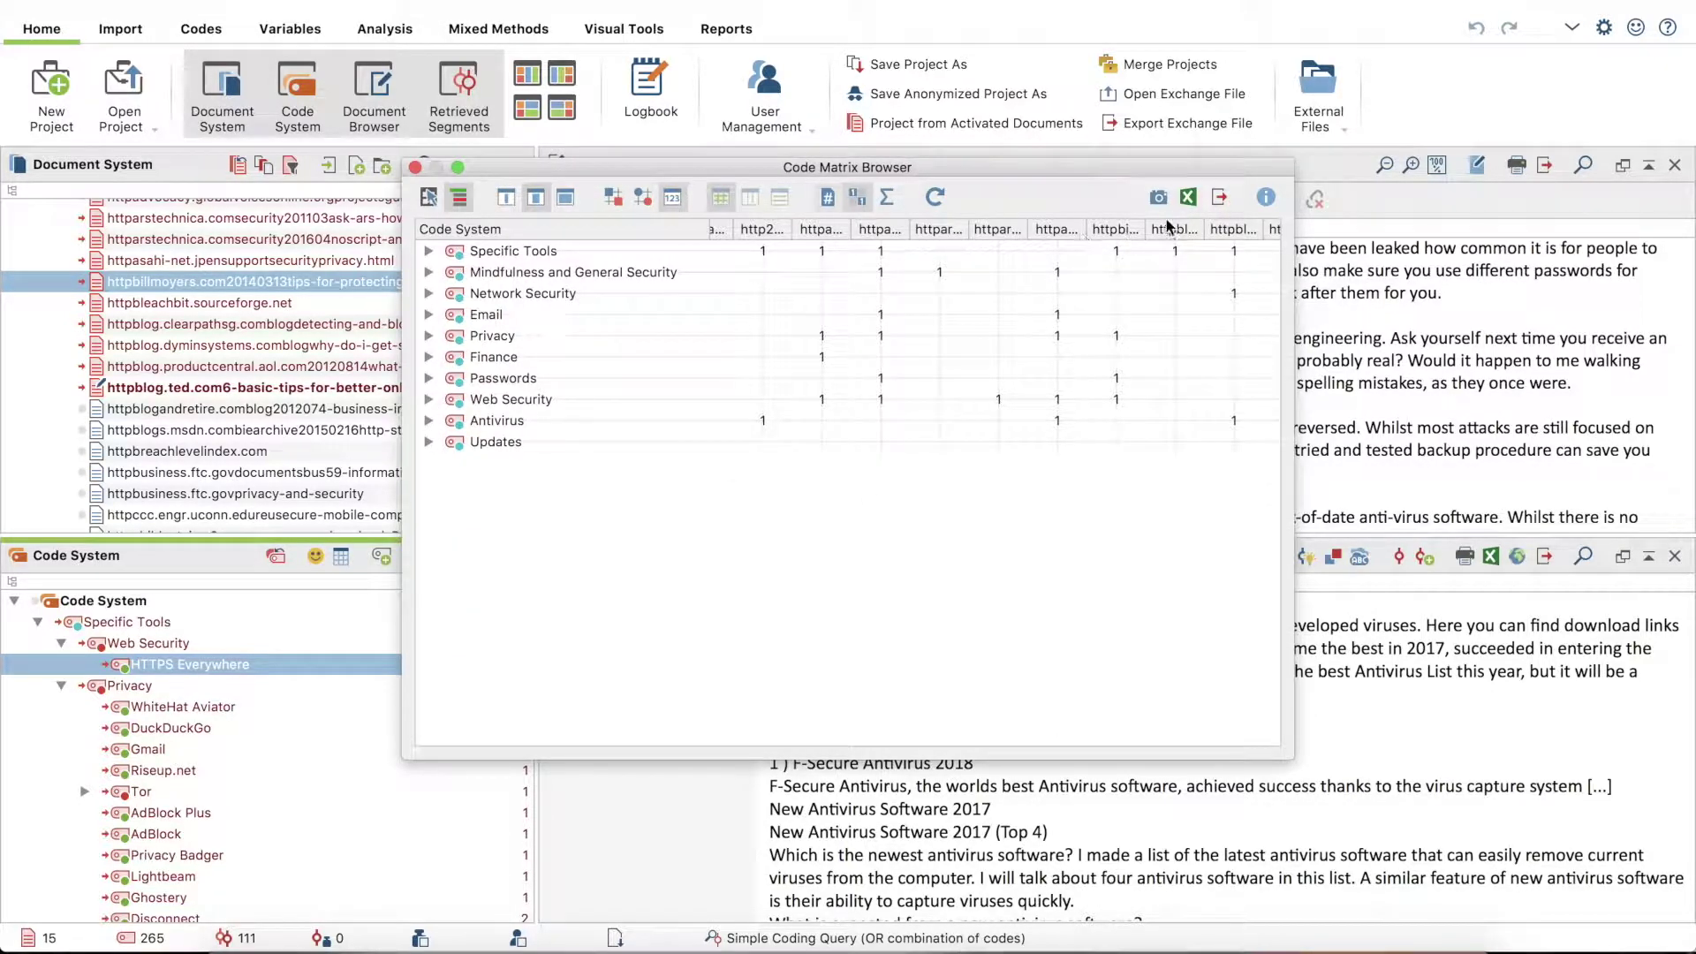
# Export the ten-category code matrix to an Excel sheet and look it over
pyautogui.click(1189, 200)
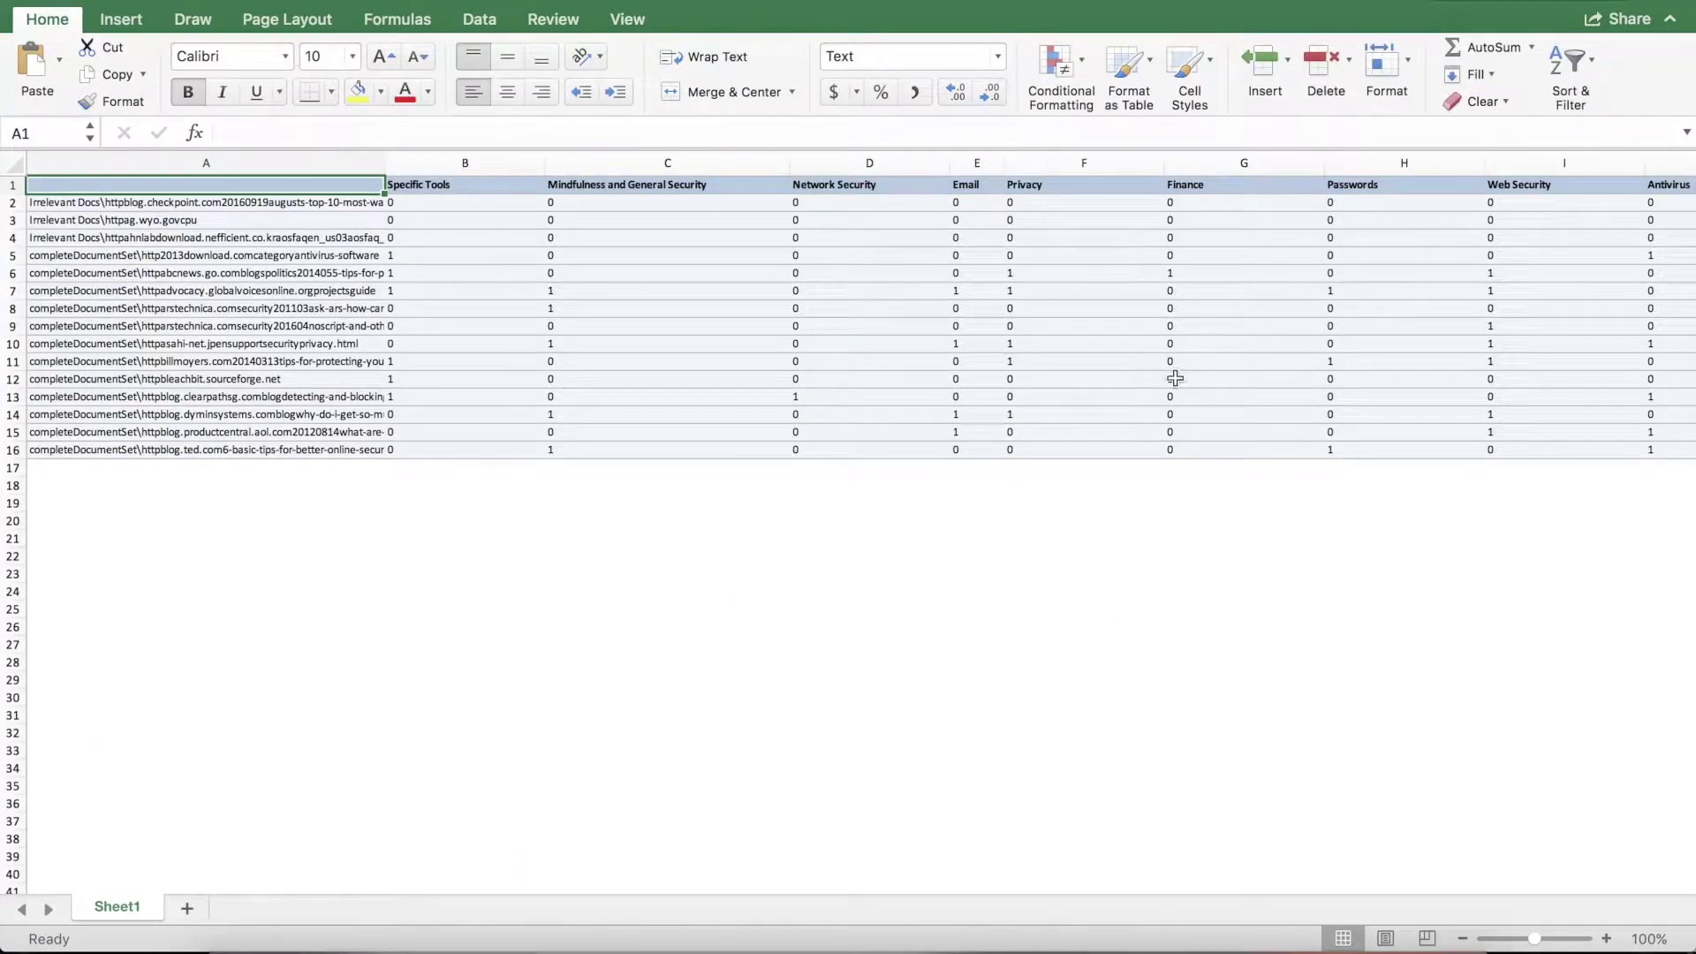
pyautogui.hscroll(10, 1295, 362)
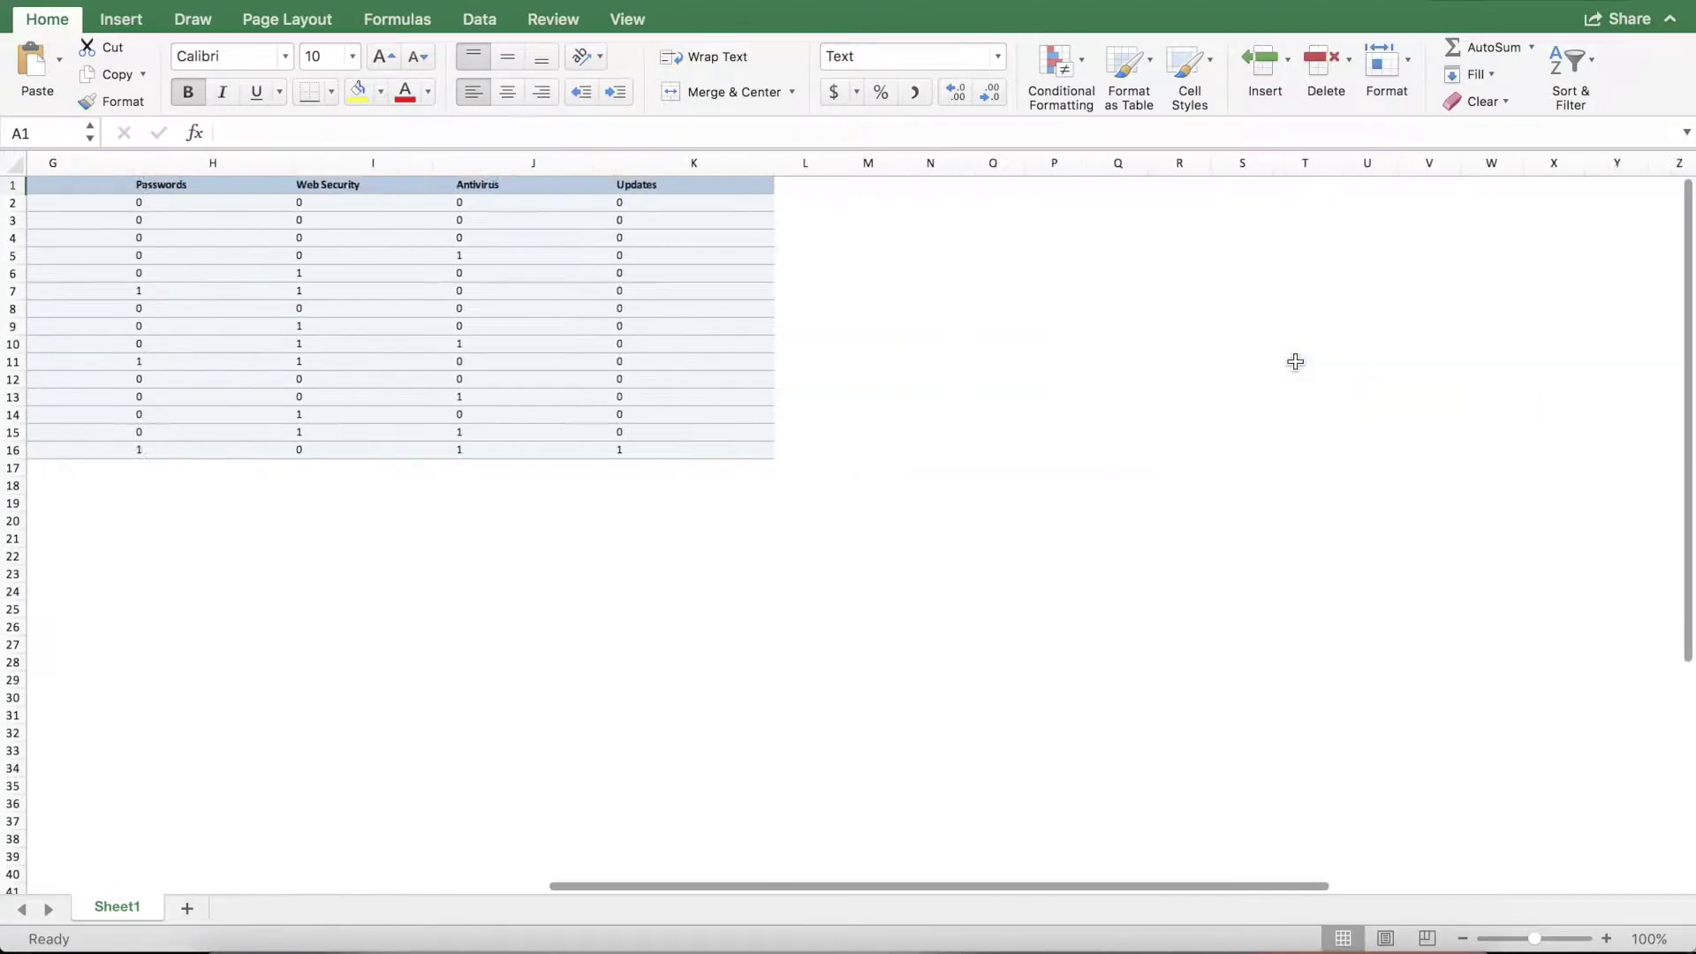
pyautogui.hscroll(-10, 1295, 362)
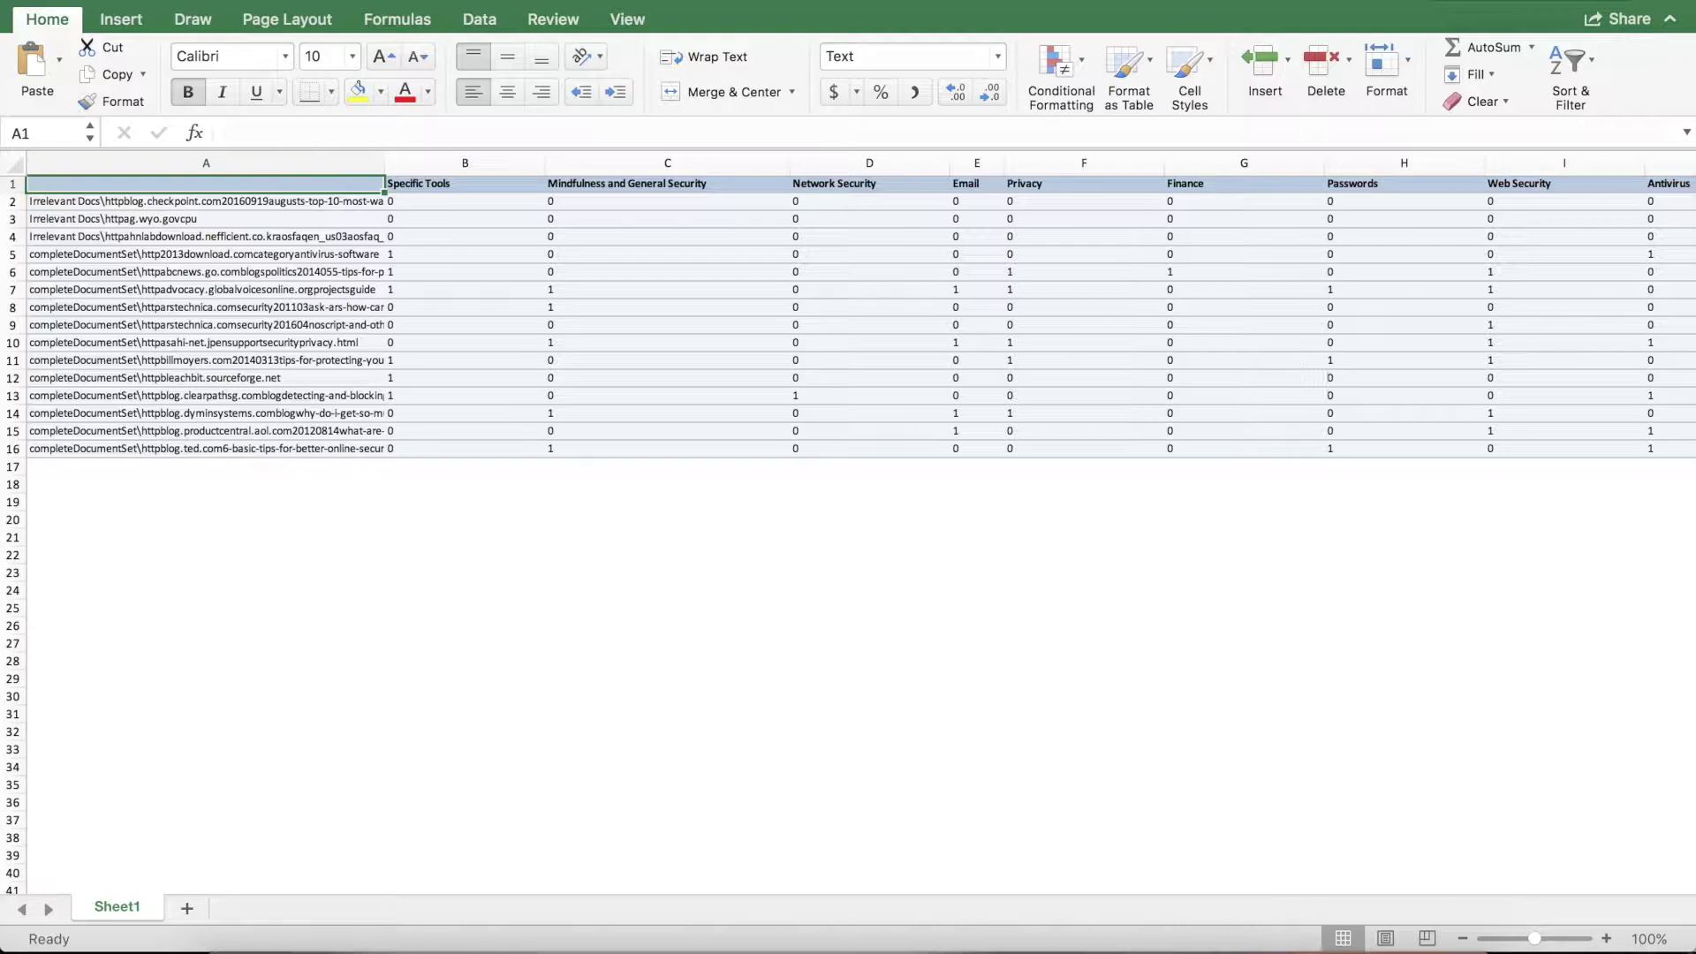
# Save the workbook as 'example-ica-' in the Temp folder
pyautogui.click(132, 0)
pyautogui.click(224, 142)
pyautogui.write('example-')
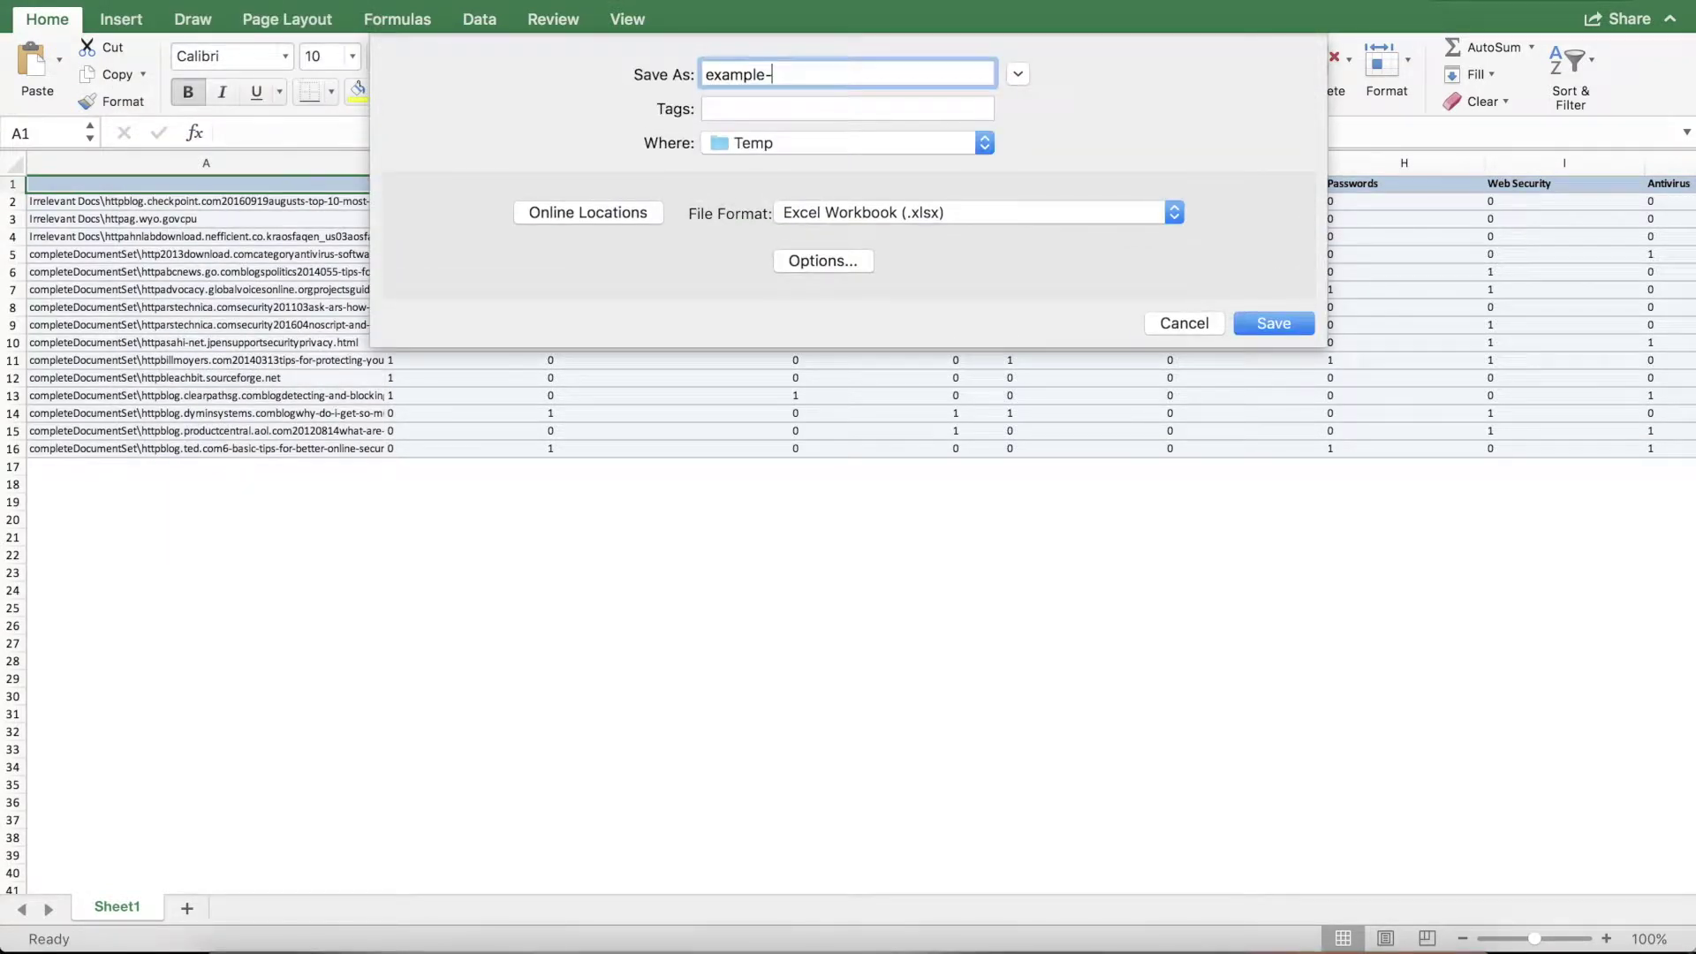
pyautogui.write('ica-1')
pyautogui.press('Return')
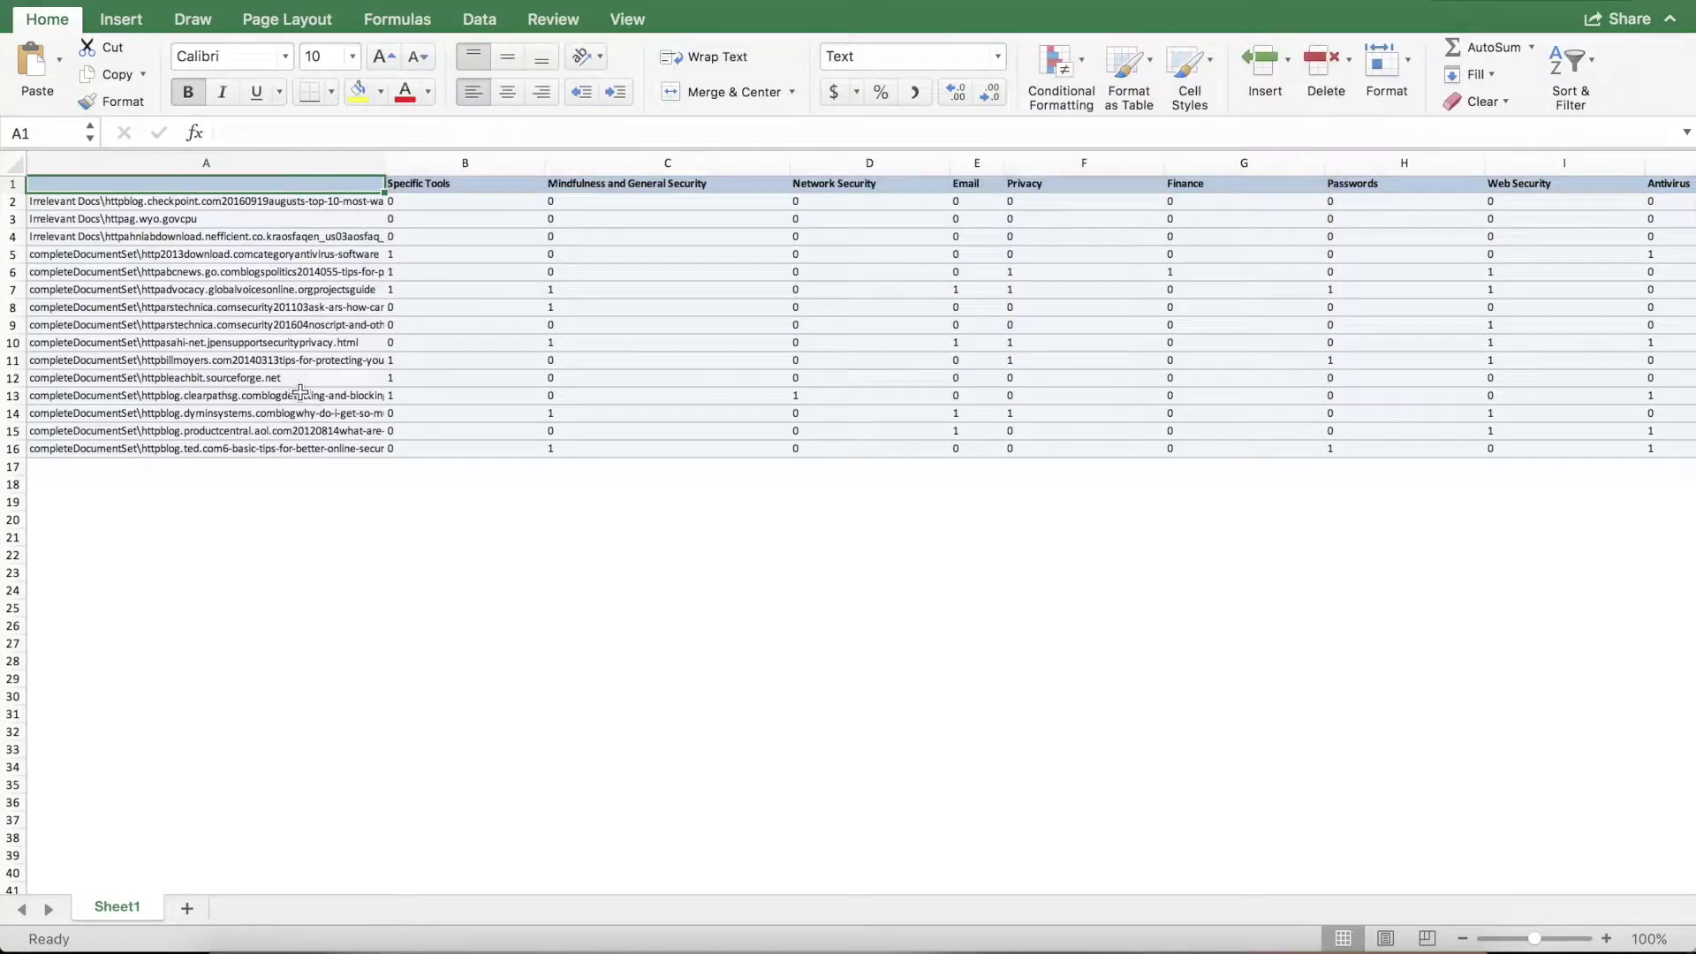
pyautogui.click(1363, 937)
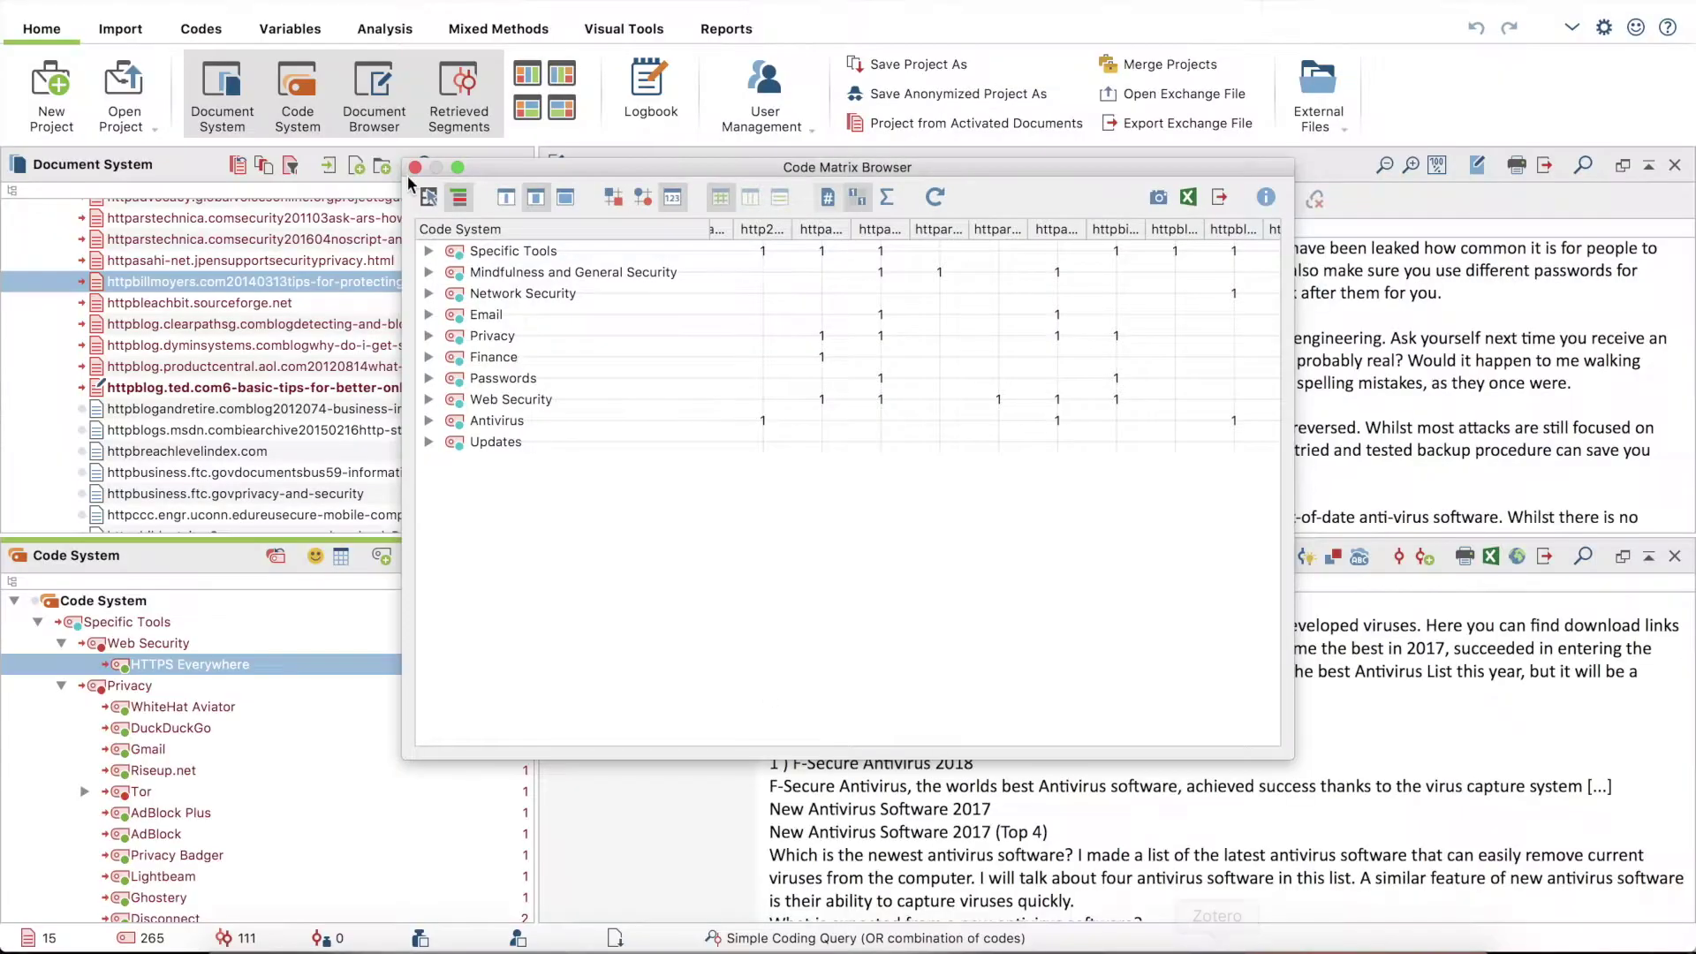
# Close MAXQDA's Code Matrix Browser window
pyautogui.click(414, 167)
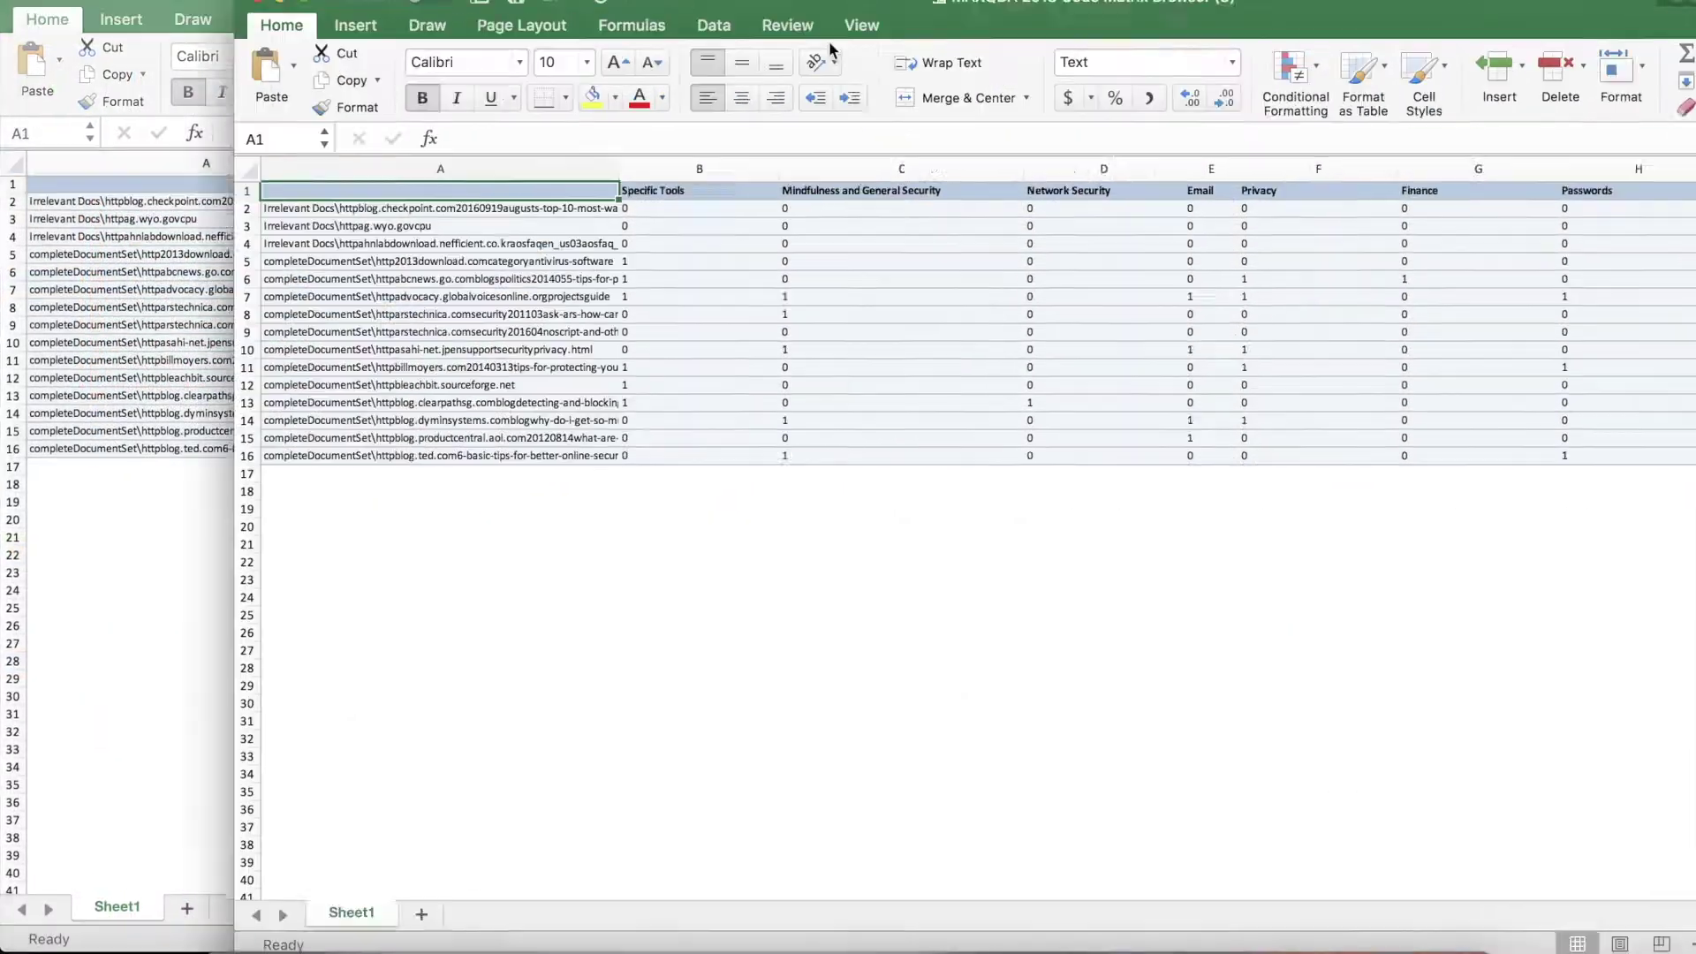
# Copy the second workbook's Specific Tools column and insert it before column C
pyautogui.moveTo(830, 49); pyautogui.dragTo(1305, 42)
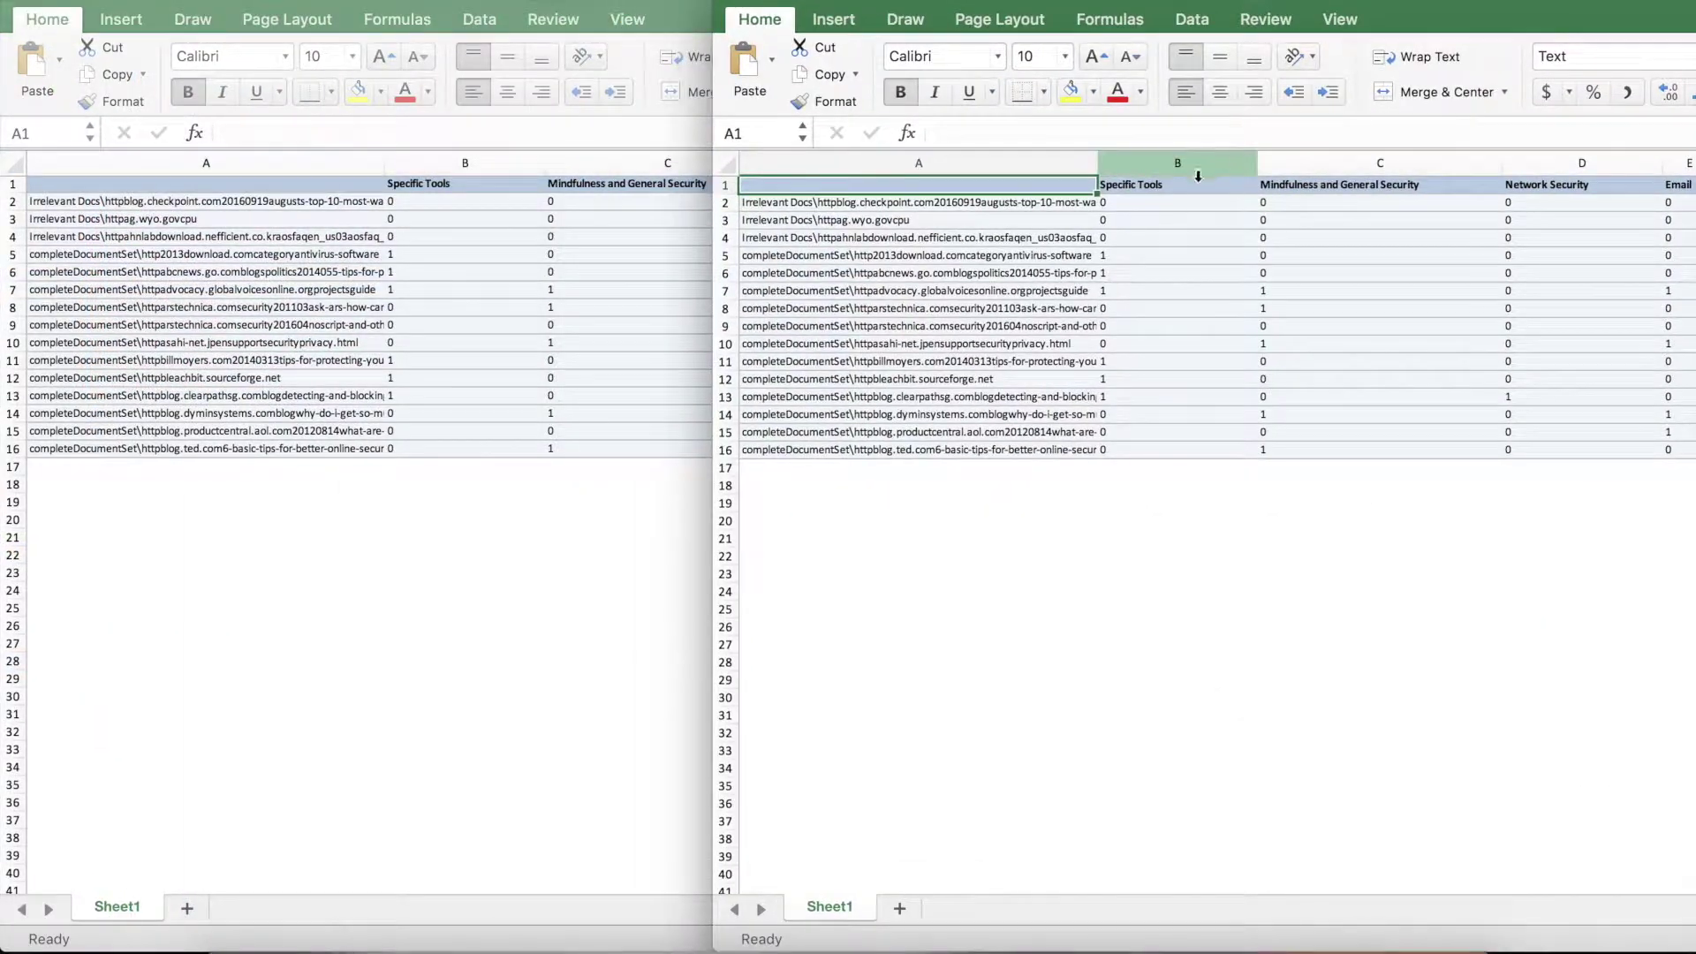
pyautogui.click(1199, 183)
pyautogui.click(1182, 164)
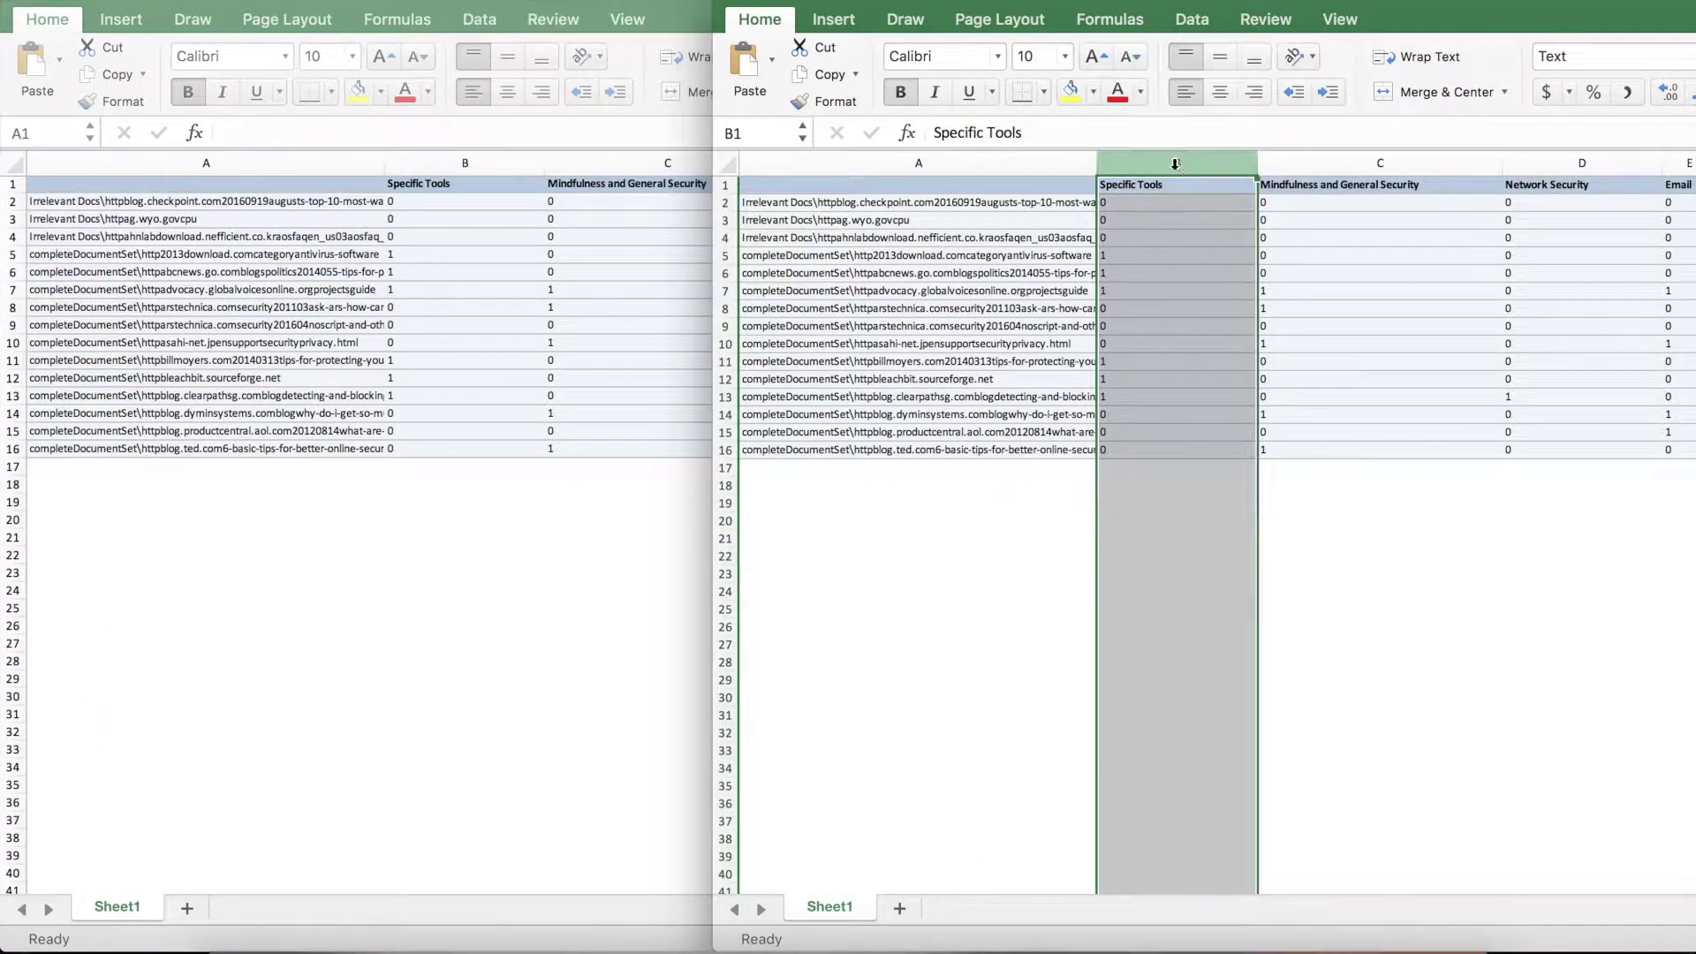
pyautogui.press('super+c')
pyautogui.click(533, 216)
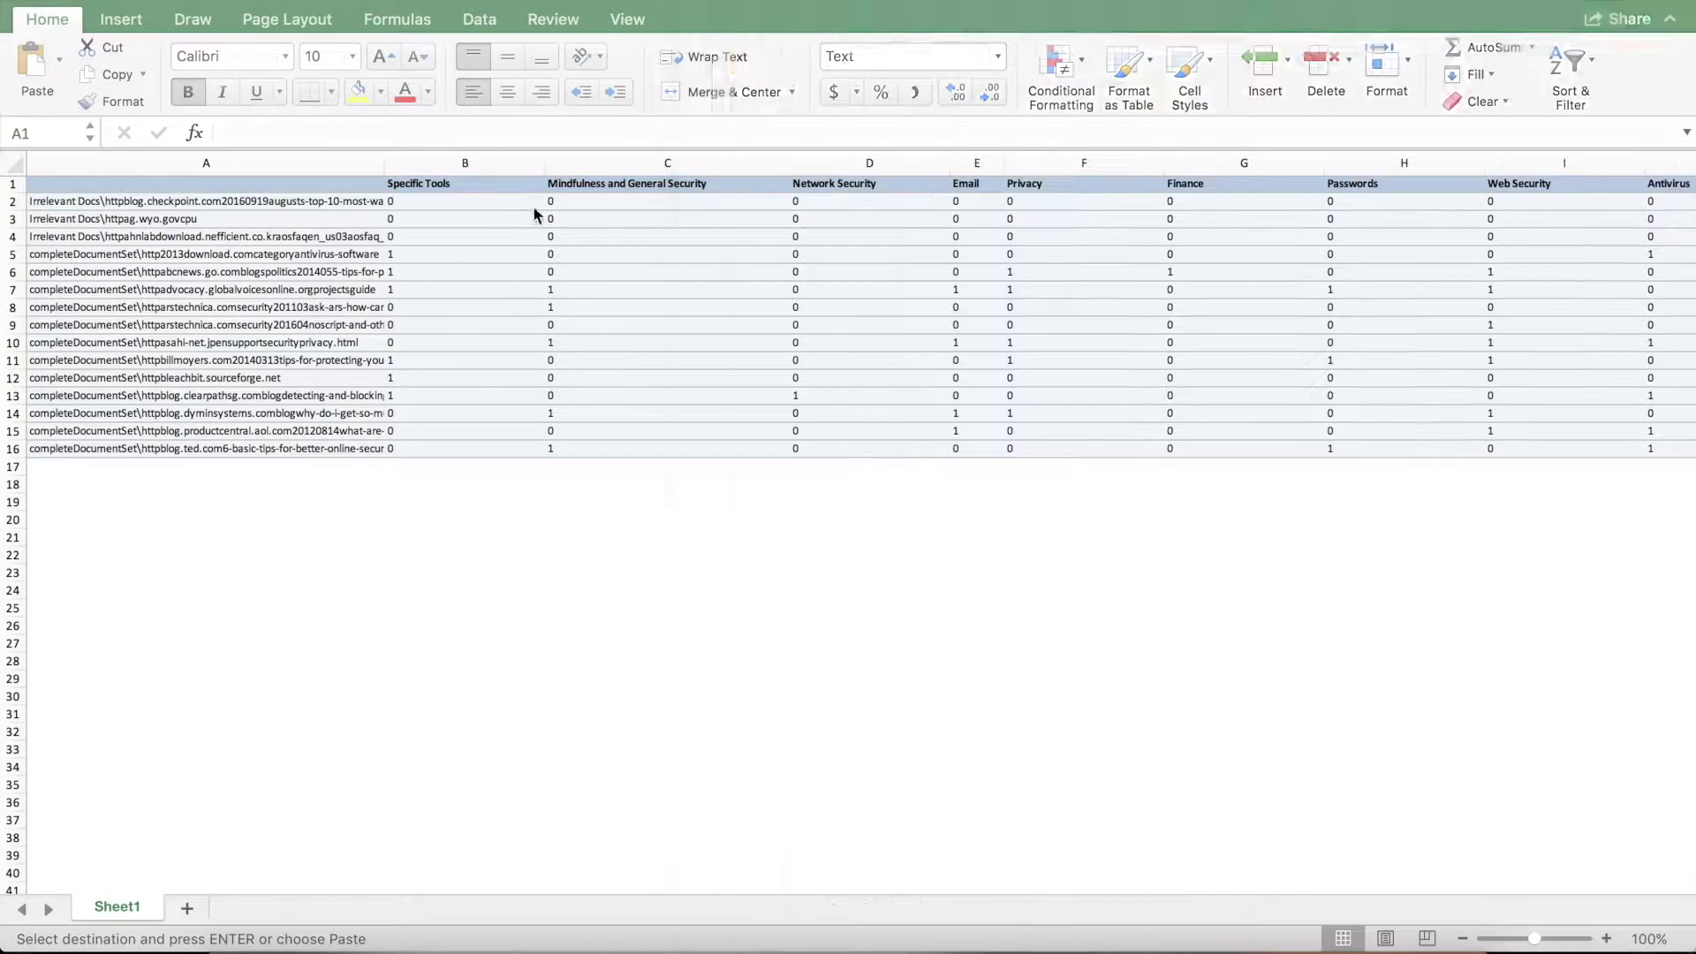
pyautogui.rightClick(615, 159)
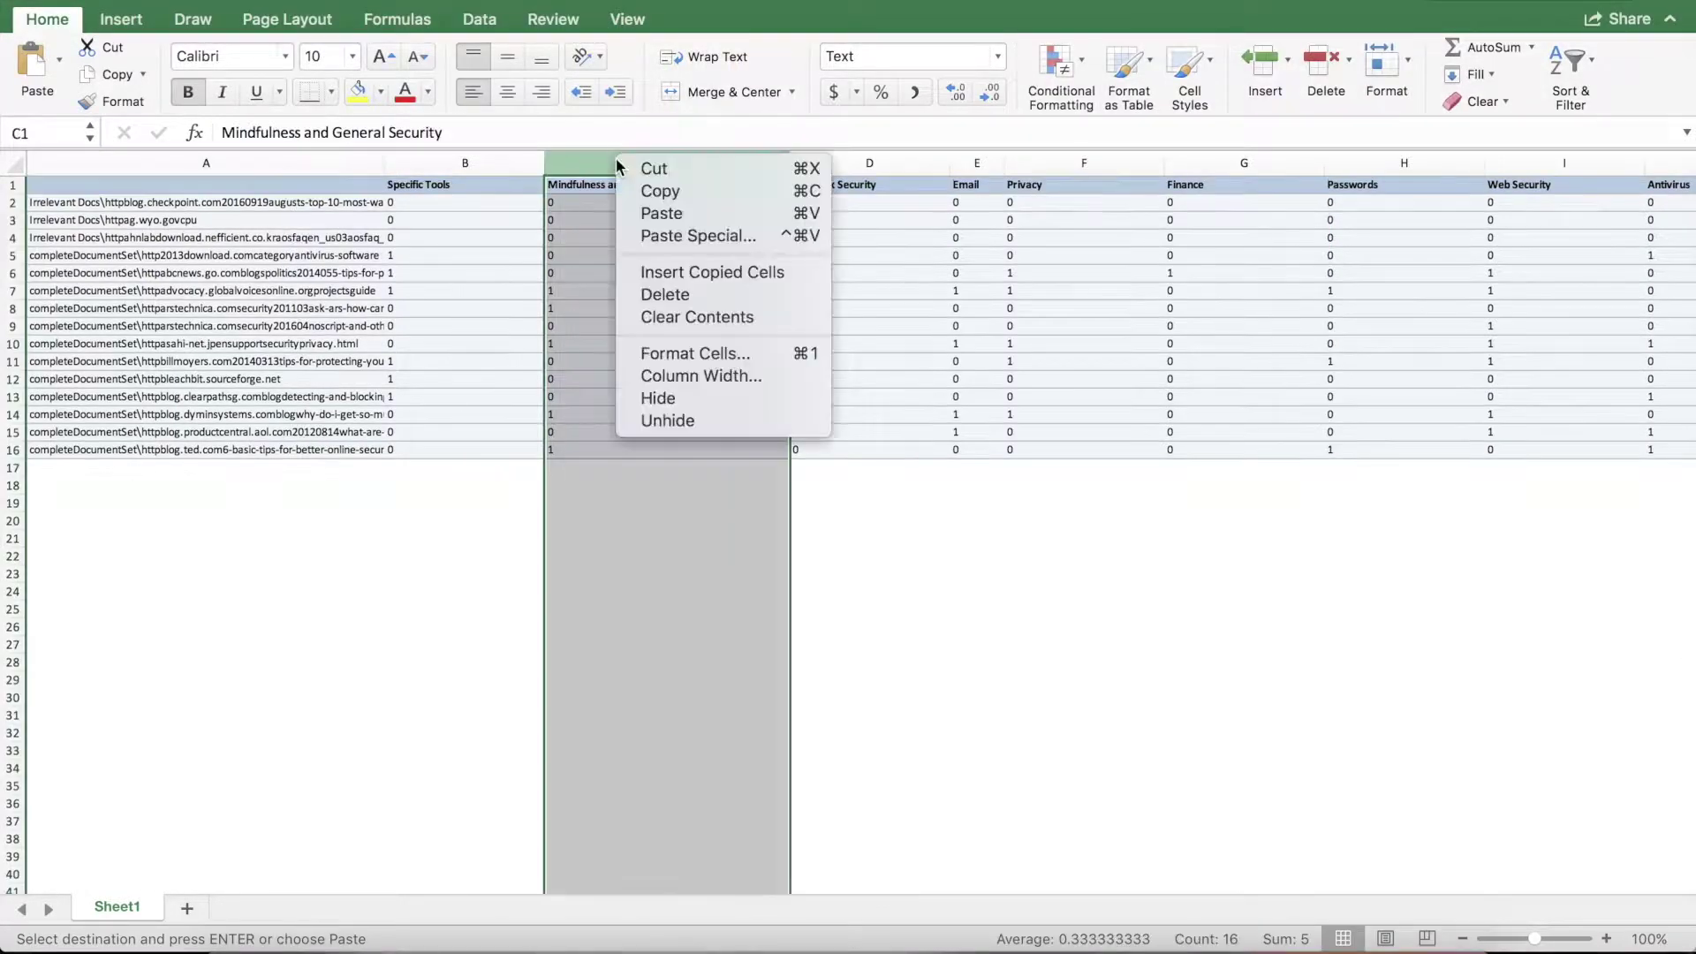
pyautogui.click(712, 274)
pyautogui.click(862, 237)
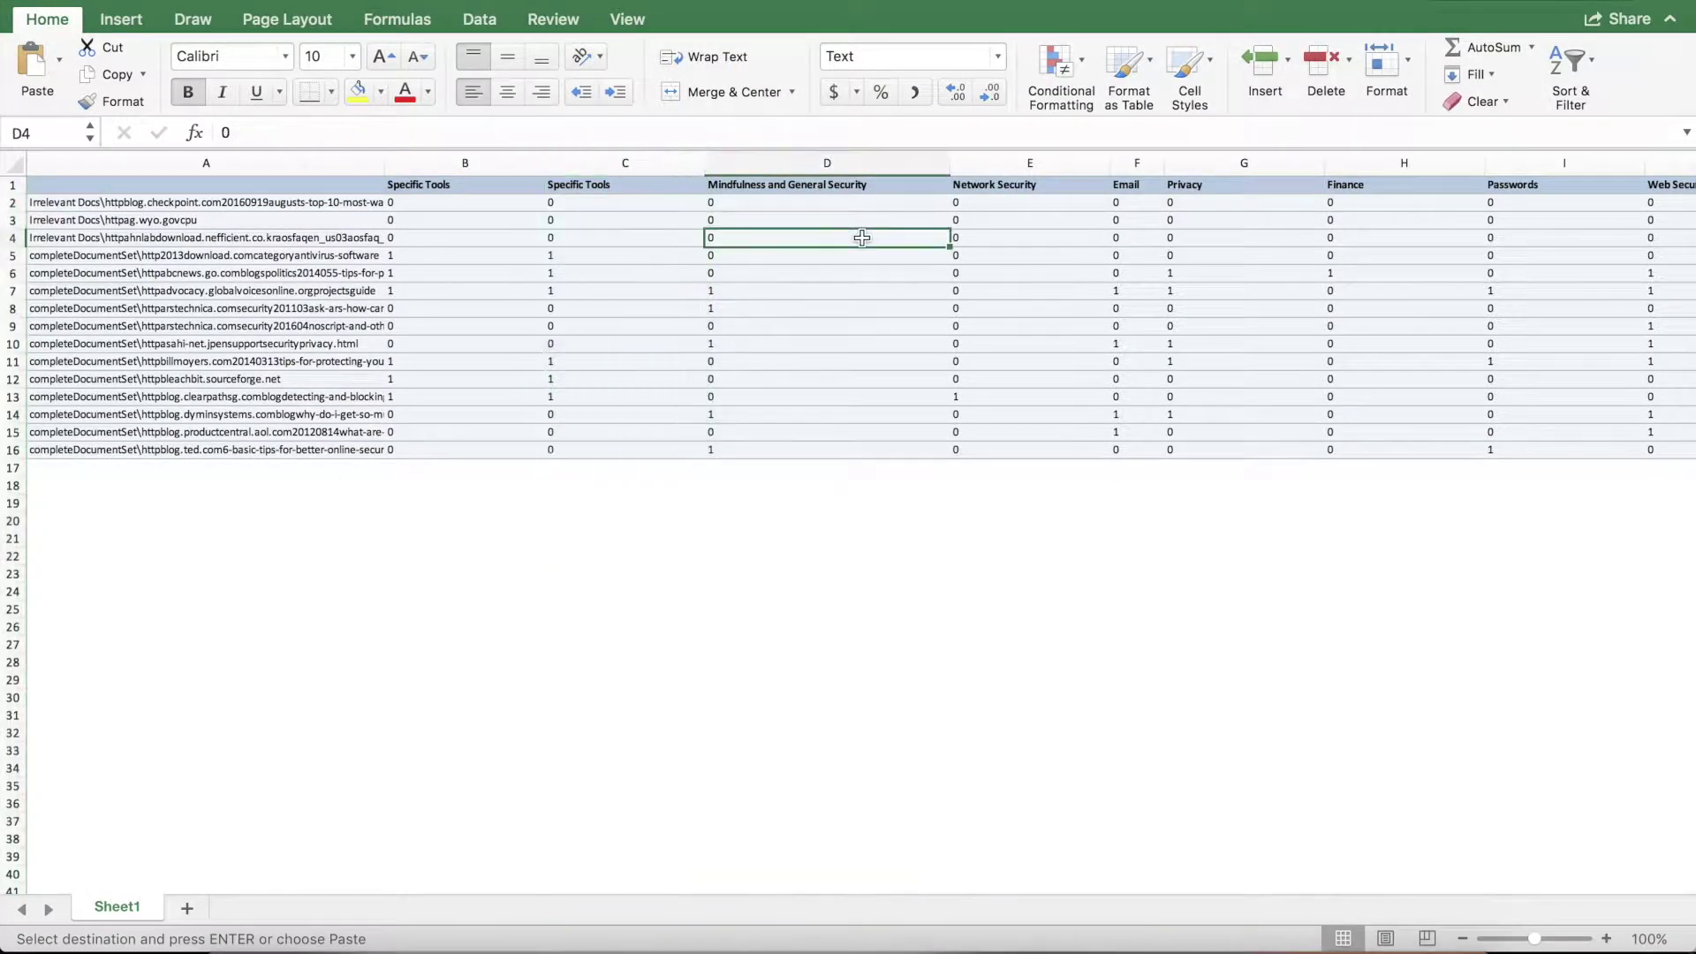
# Insert the copied Mindfulness and General Security column before column E of the first workbook
pyautogui.doubleClick(941, 18)
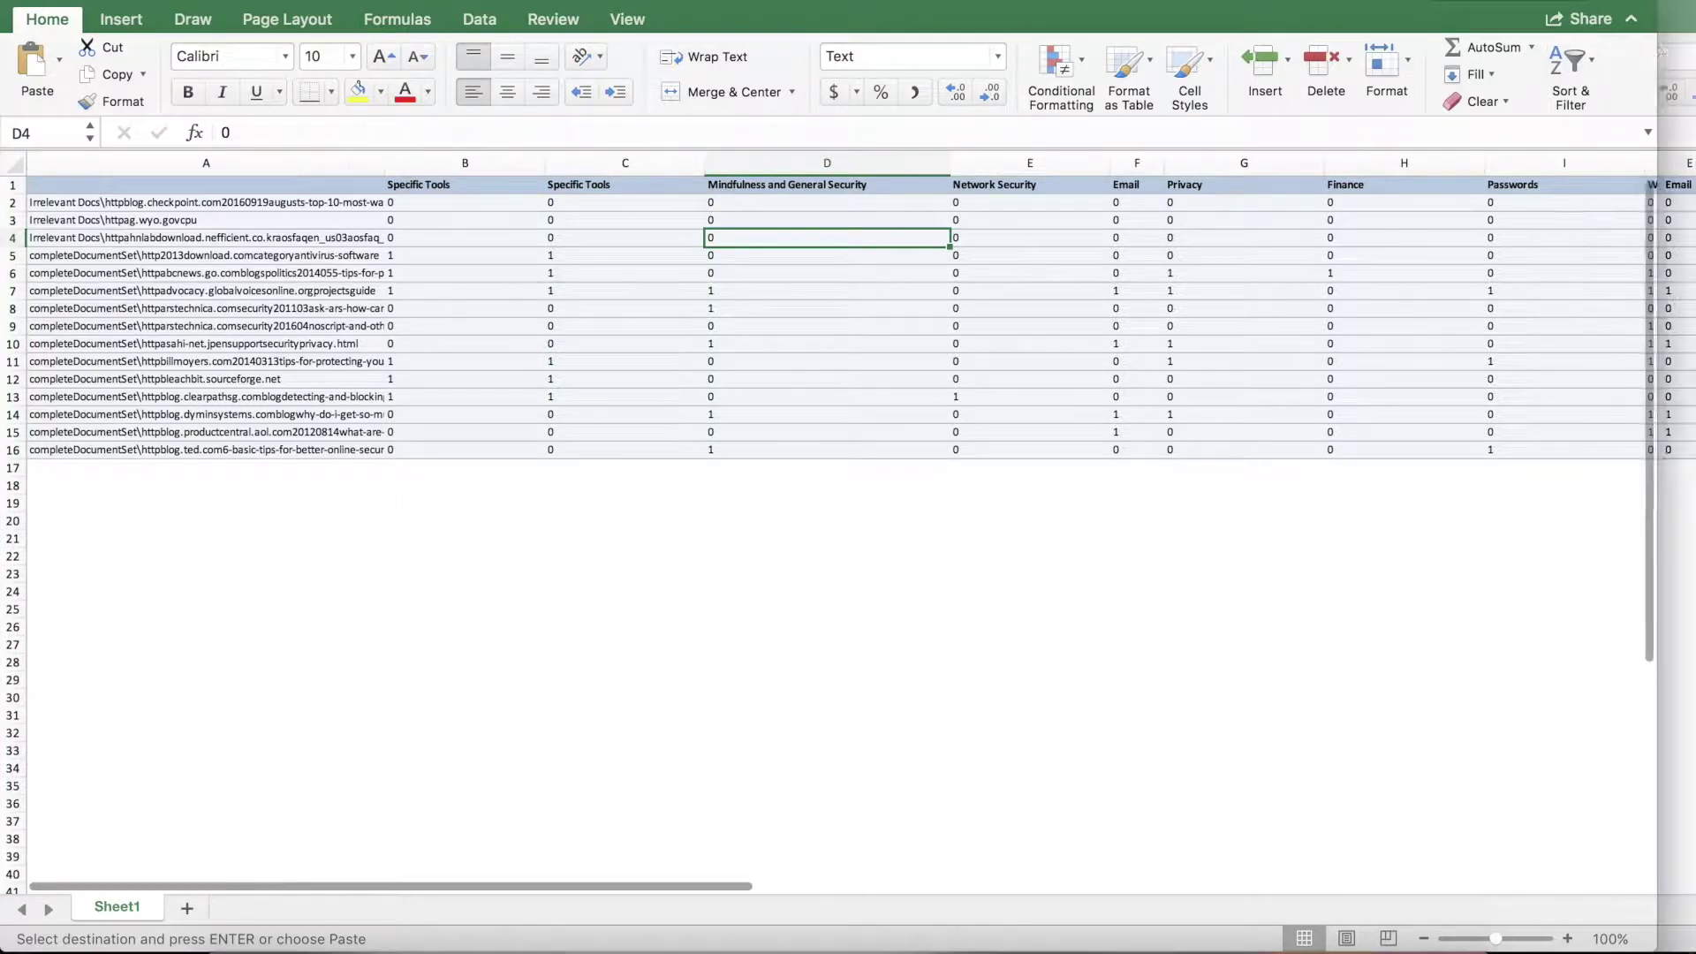
pyautogui.moveTo(1297, 477); pyautogui.dragTo(775, 477)
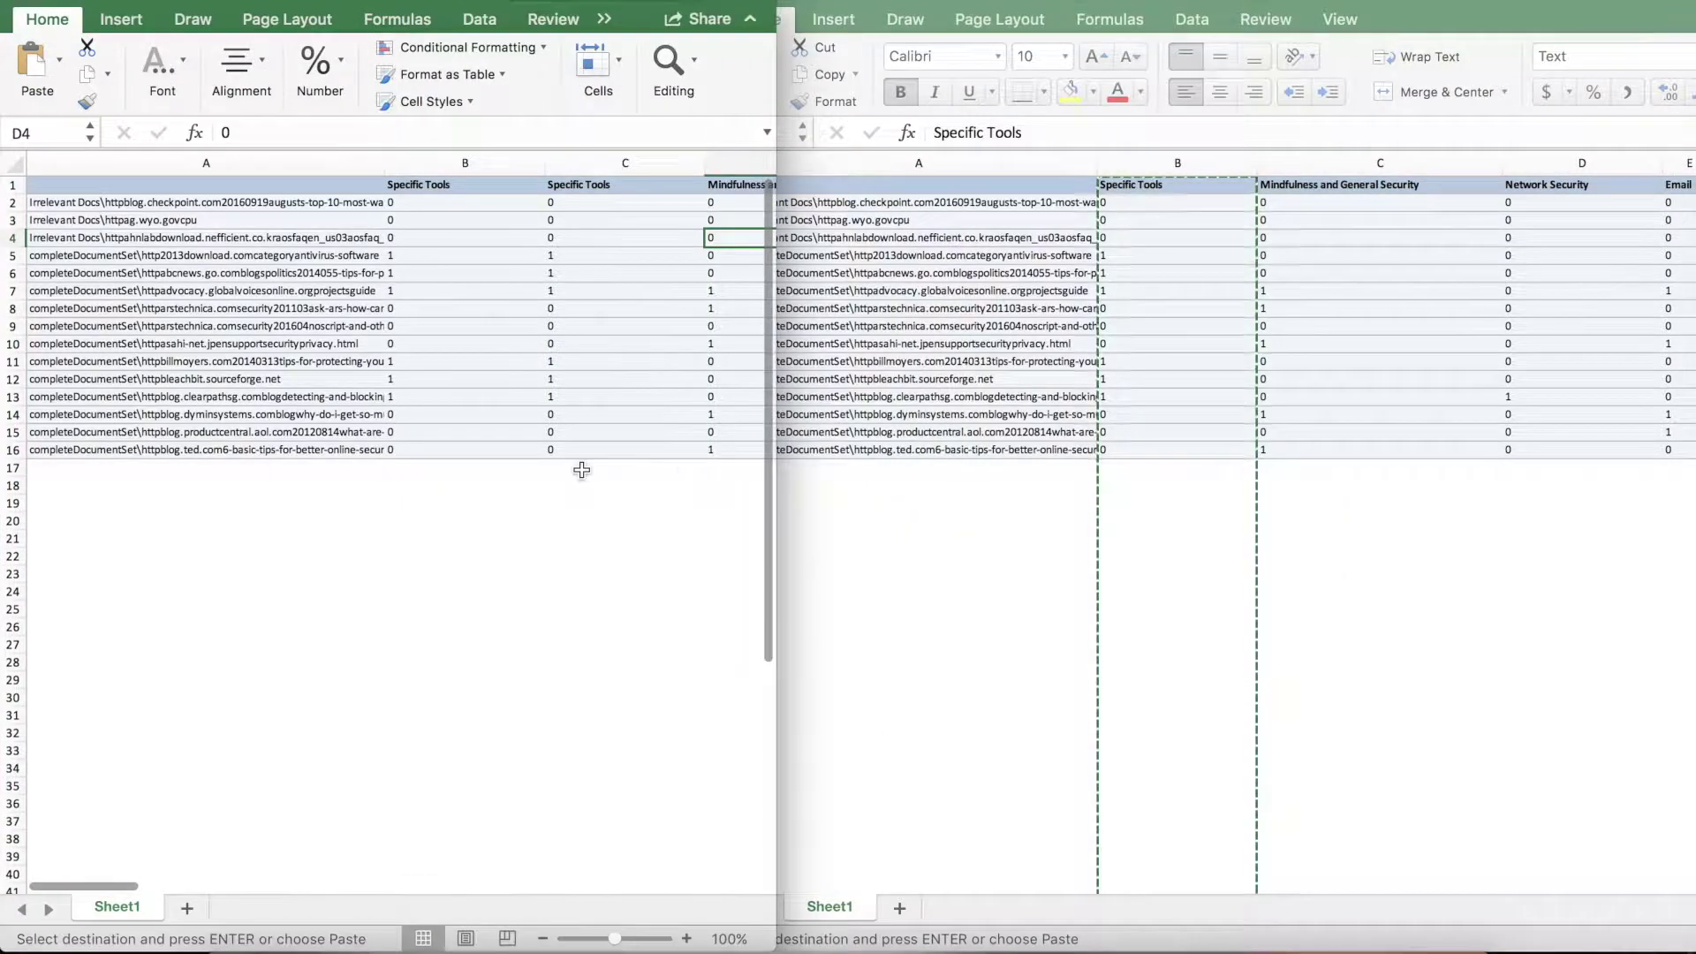
pyautogui.hscroll(4, 581, 469)
pyautogui.click(1450, 242)
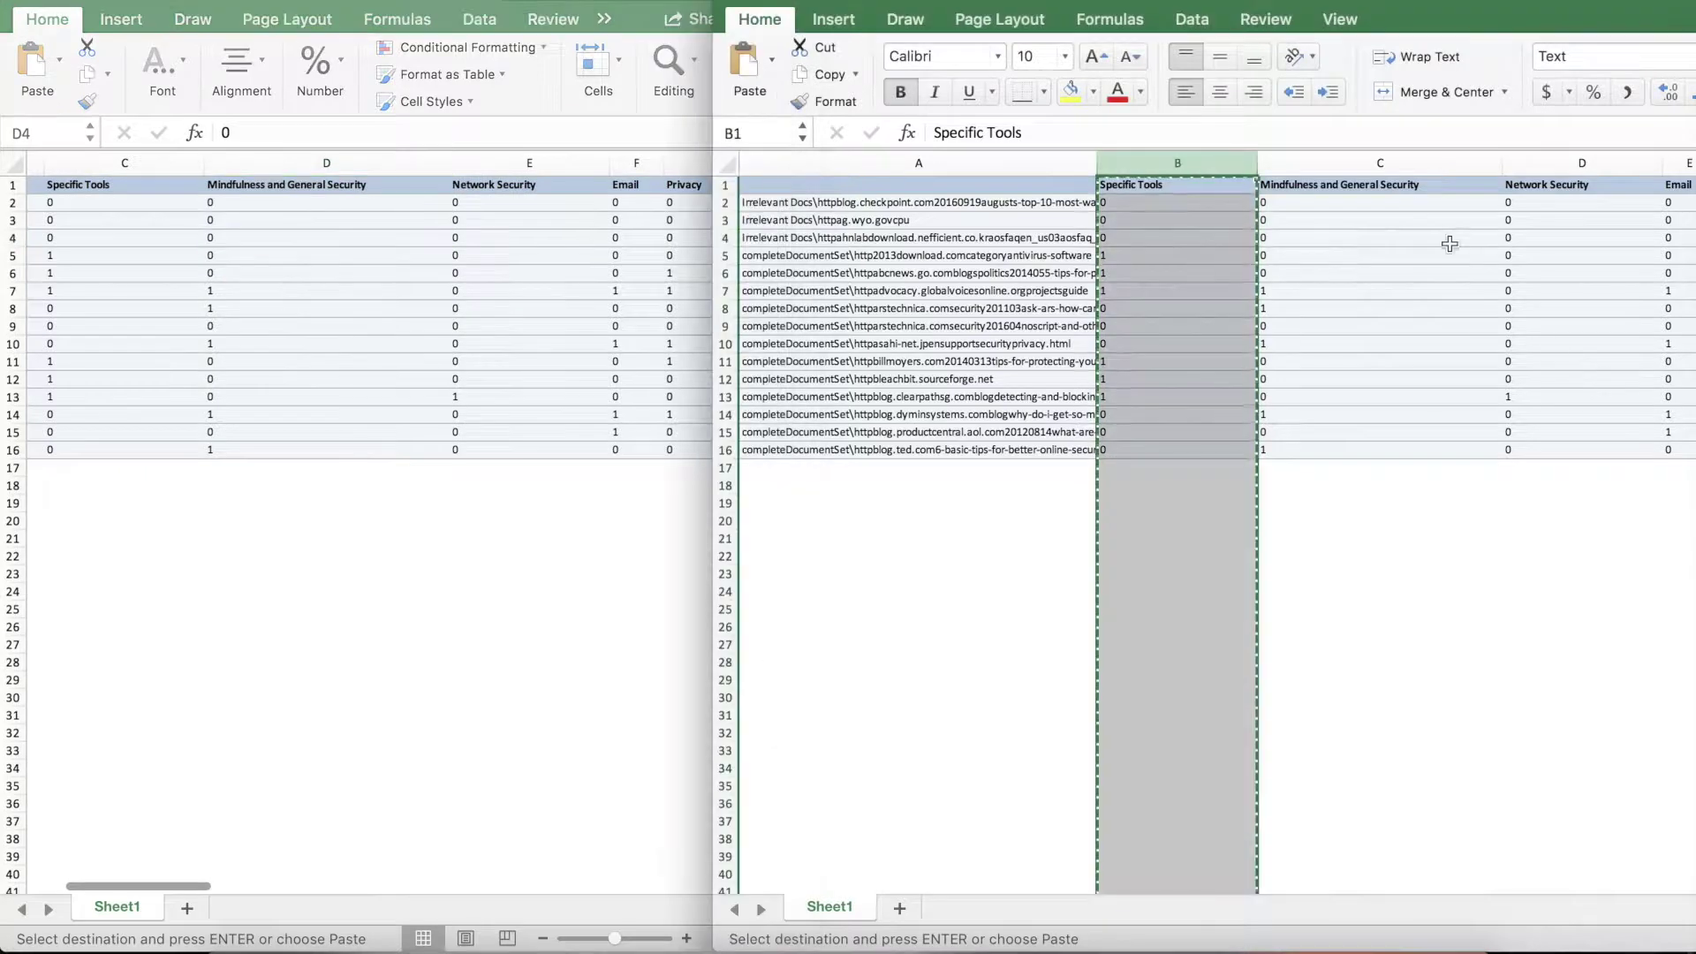
pyautogui.click(1389, 165)
pyautogui.press('cmd+c')
pyautogui.click(506, 163)
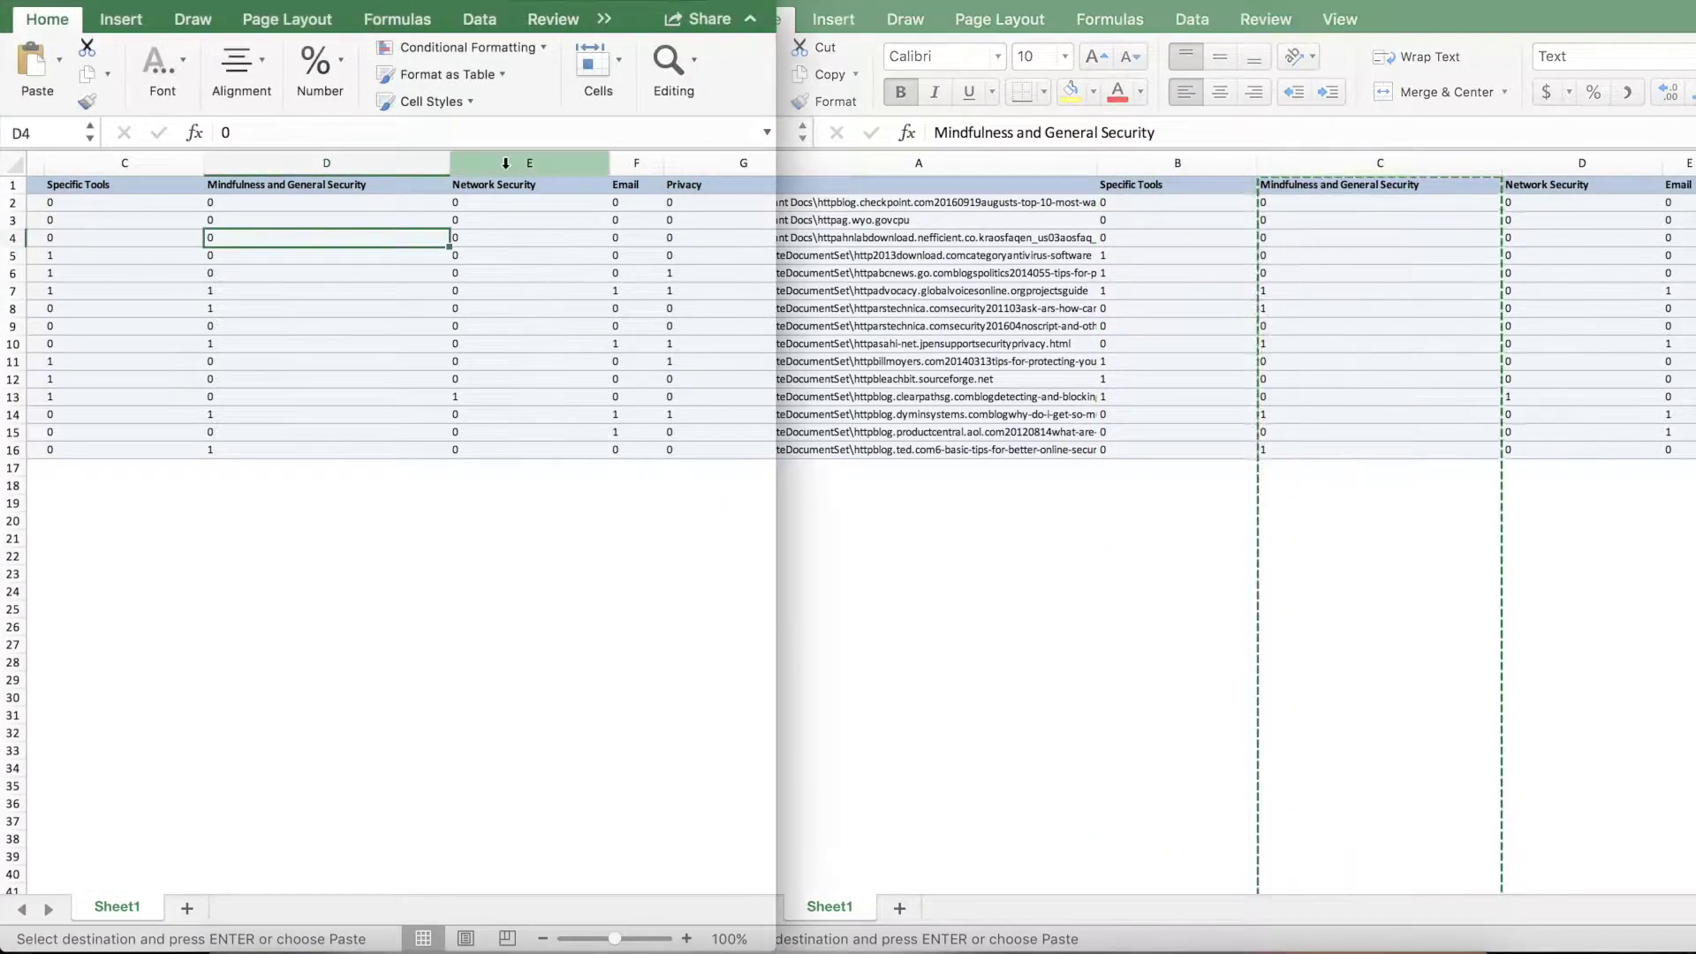
pyautogui.rightClick(505, 162)
pyautogui.click(530, 274)
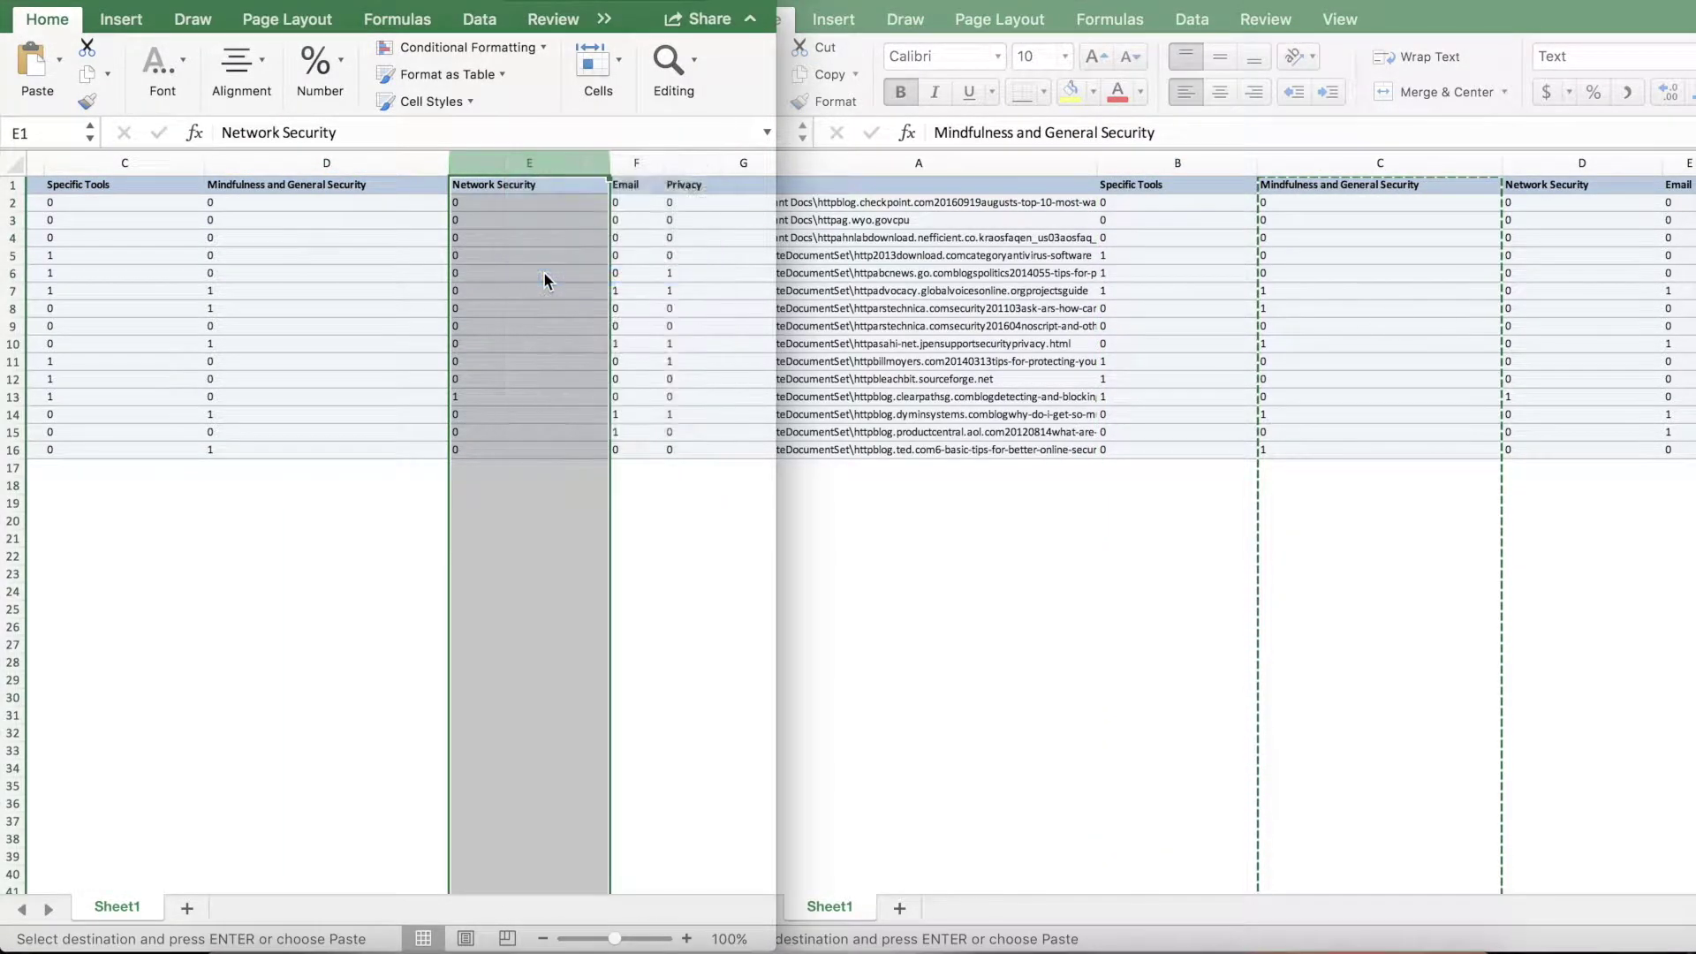
# Insert the copied Network Security column before the Email column
pyautogui.hscroll(3, 544, 278)
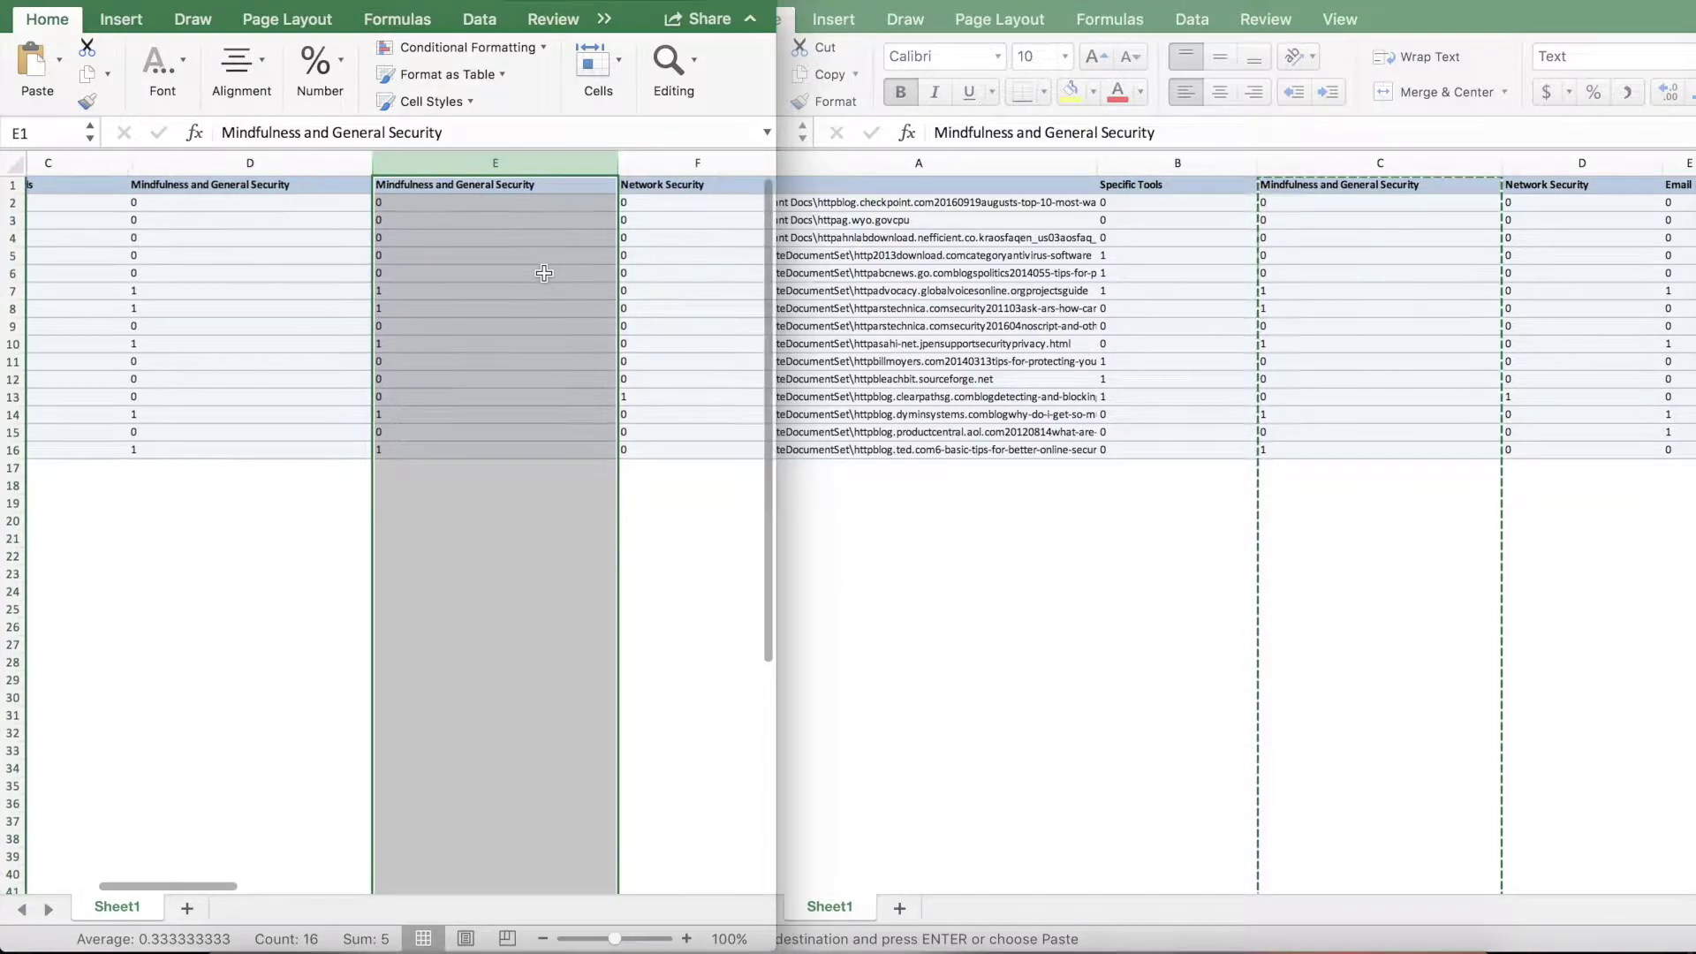
pyautogui.hscroll(2, 544, 274)
pyautogui.click(1573, 187)
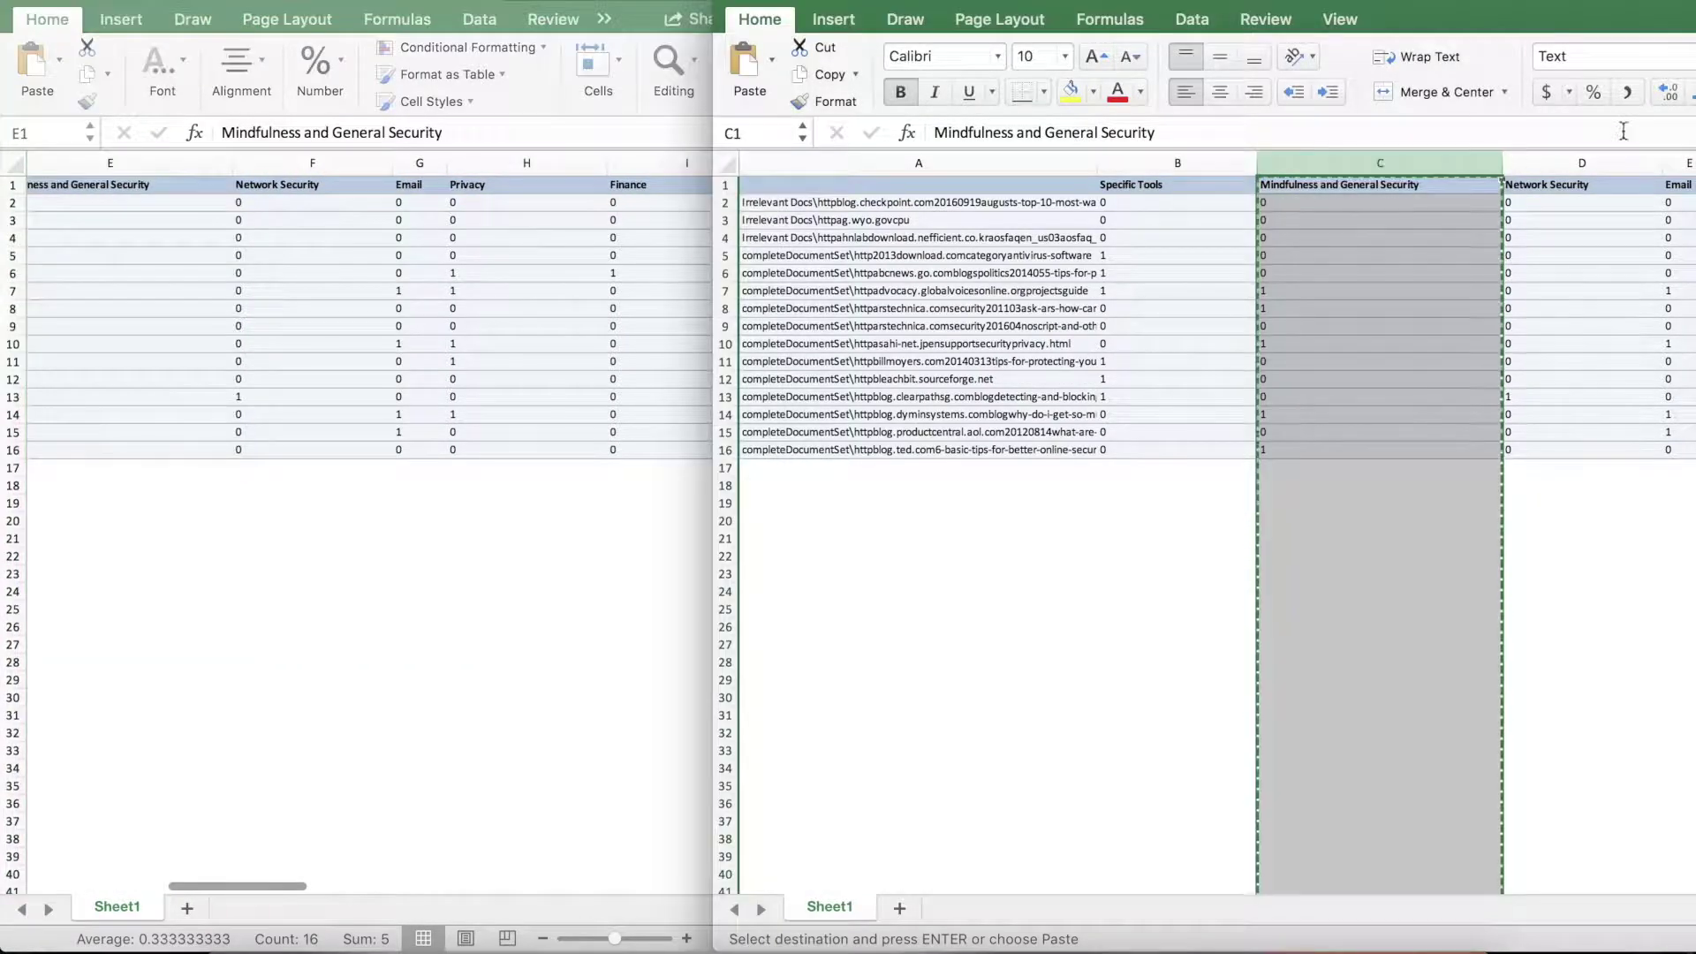
pyautogui.click(1577, 162)
pyautogui.press('super+c')
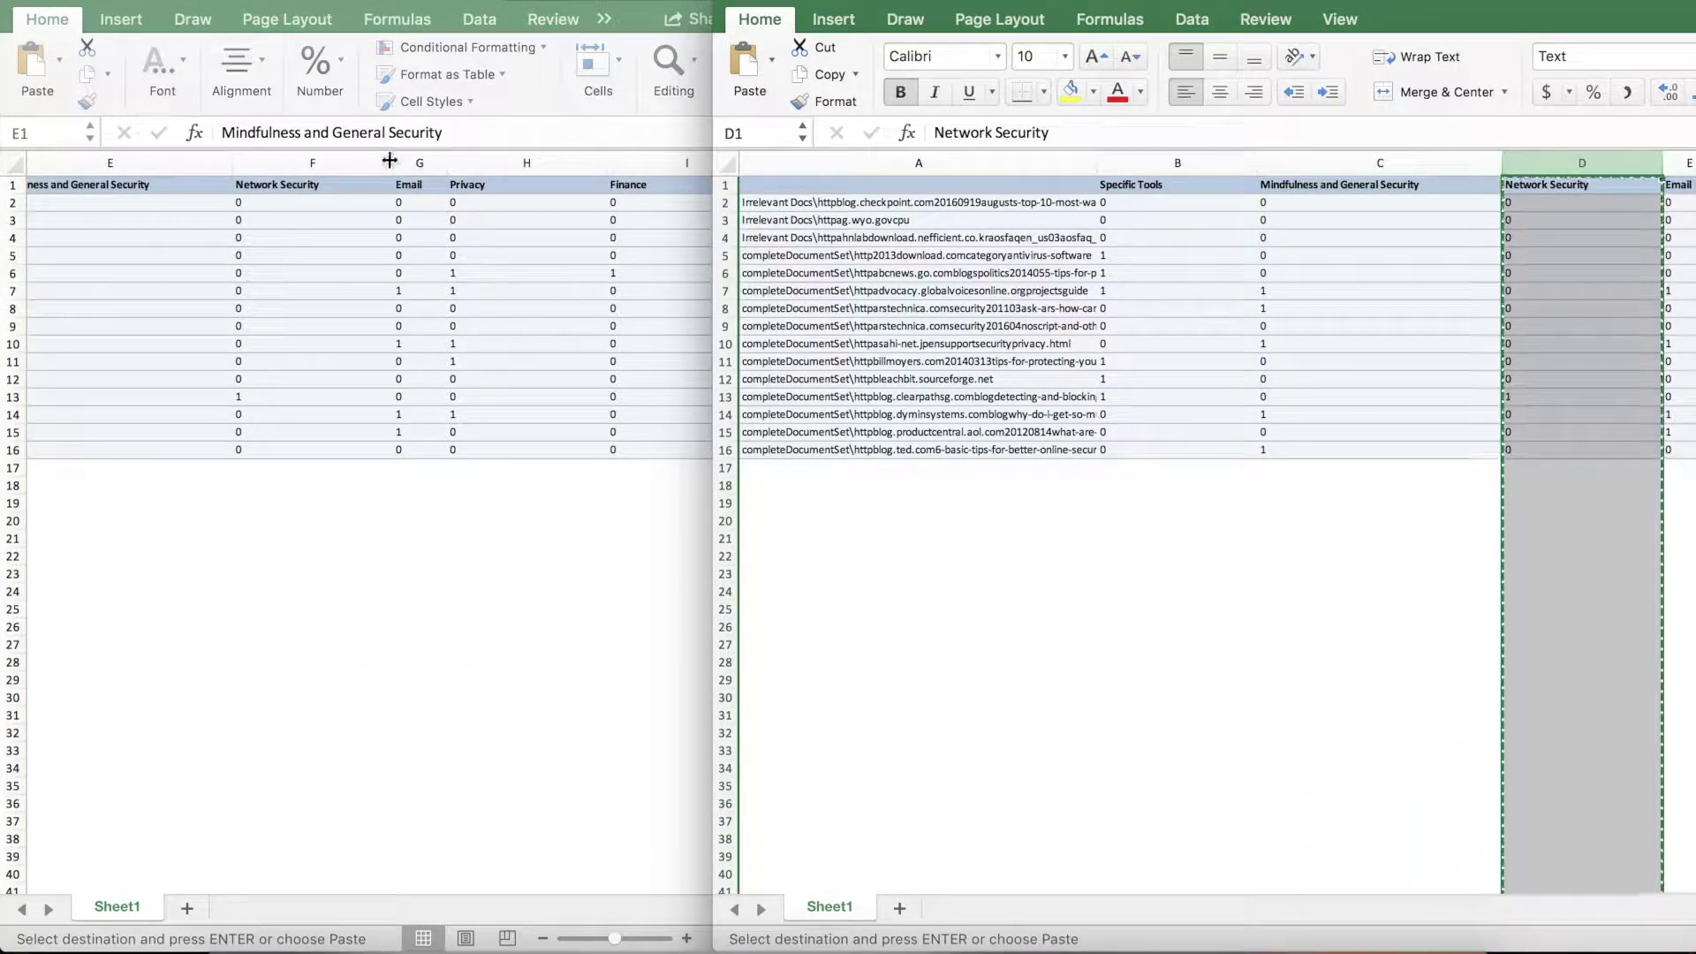
pyautogui.click(433, 157)
pyautogui.click(426, 157)
pyautogui.rightClick(426, 156)
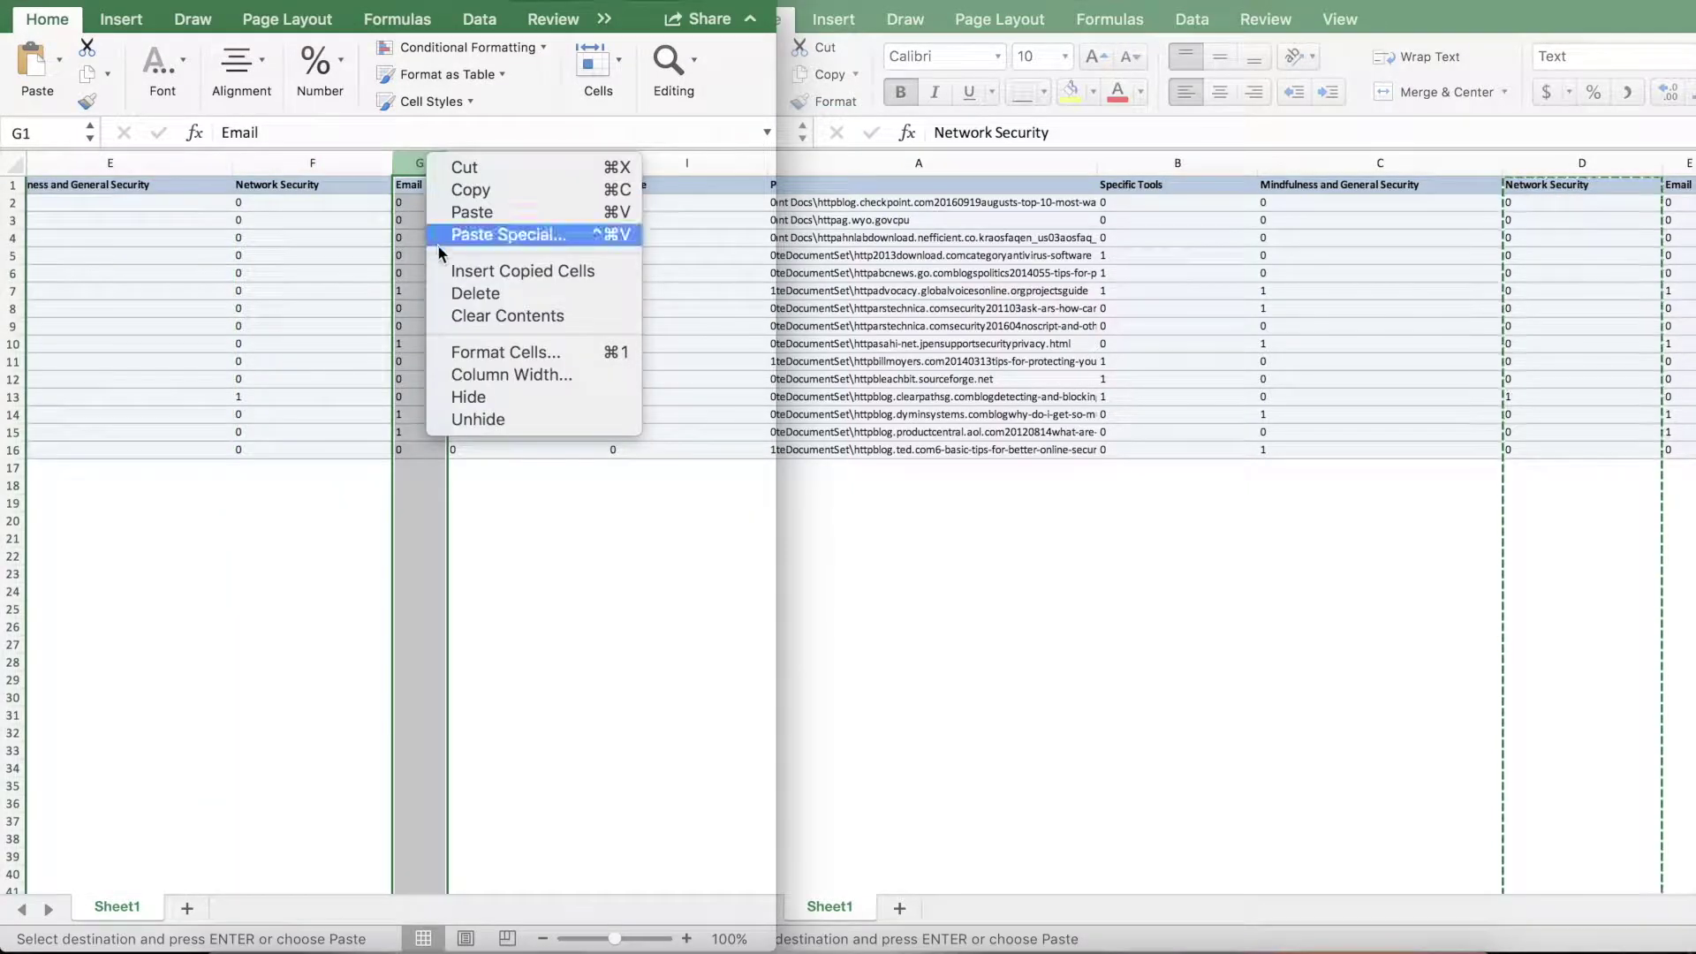
pyautogui.click(477, 270)
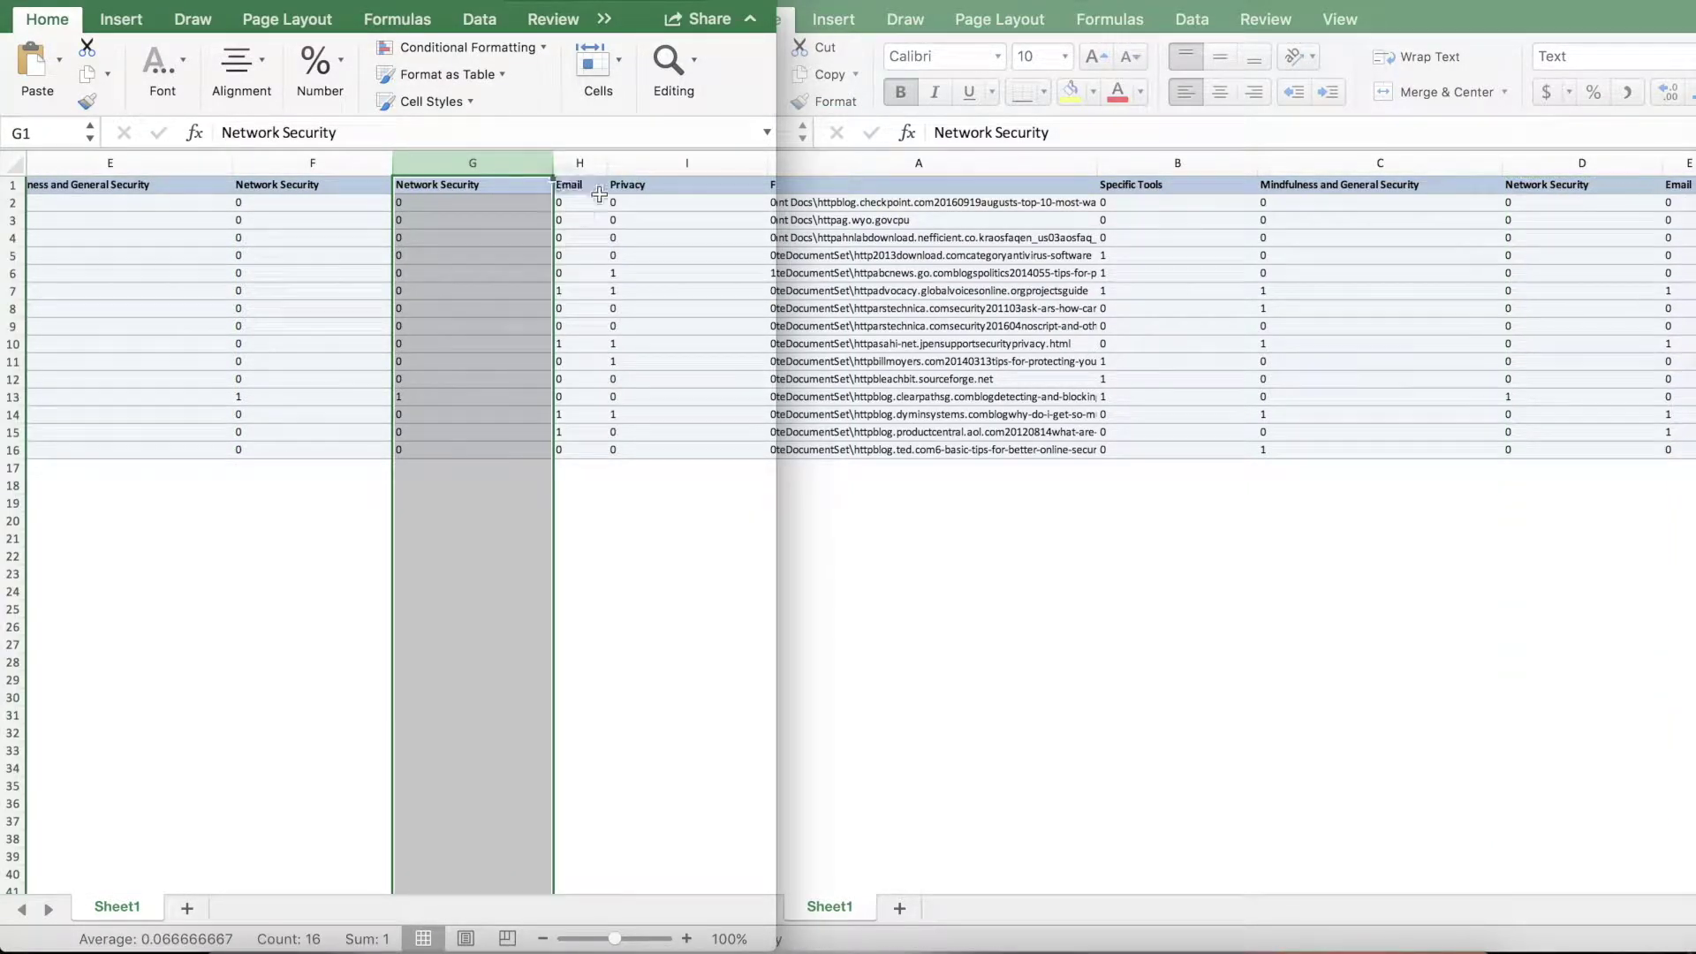
pyautogui.click(599, 134)
pyautogui.click(587, 162)
pyautogui.hscroll(8, 651, 307)
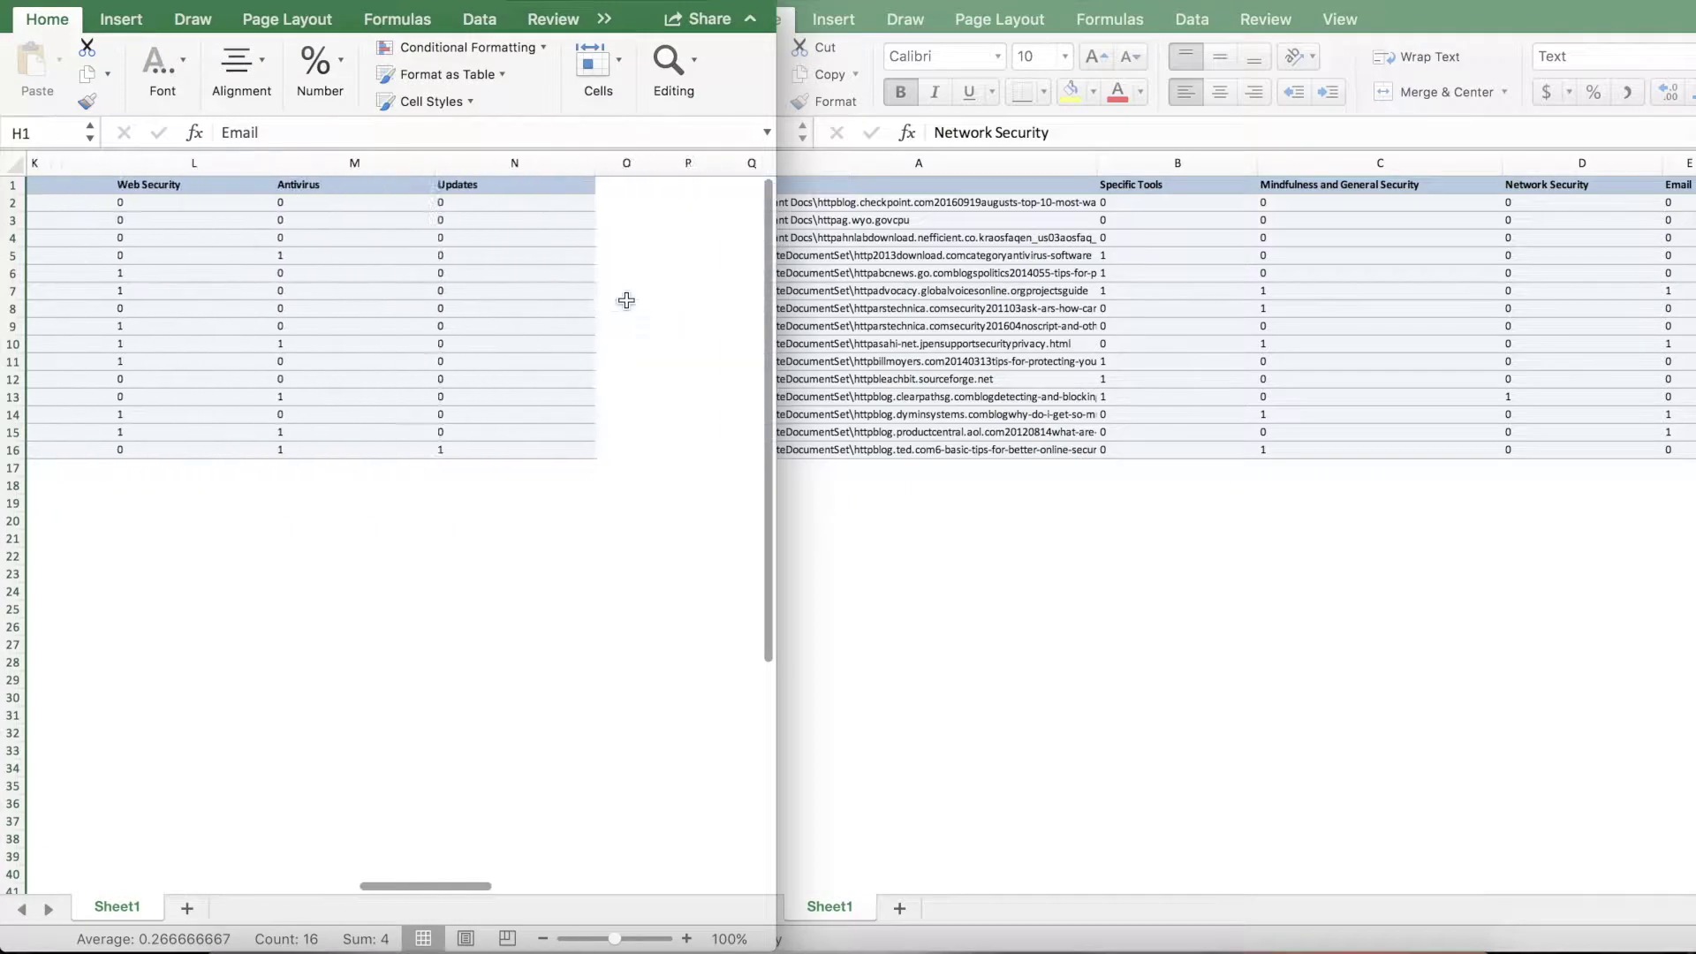
# Delete the unpaired columns from Email through N and the document-name column A
pyautogui.keyDown('shift'); pyautogui.click(365, 162); pyautogui.keyUp('shift')
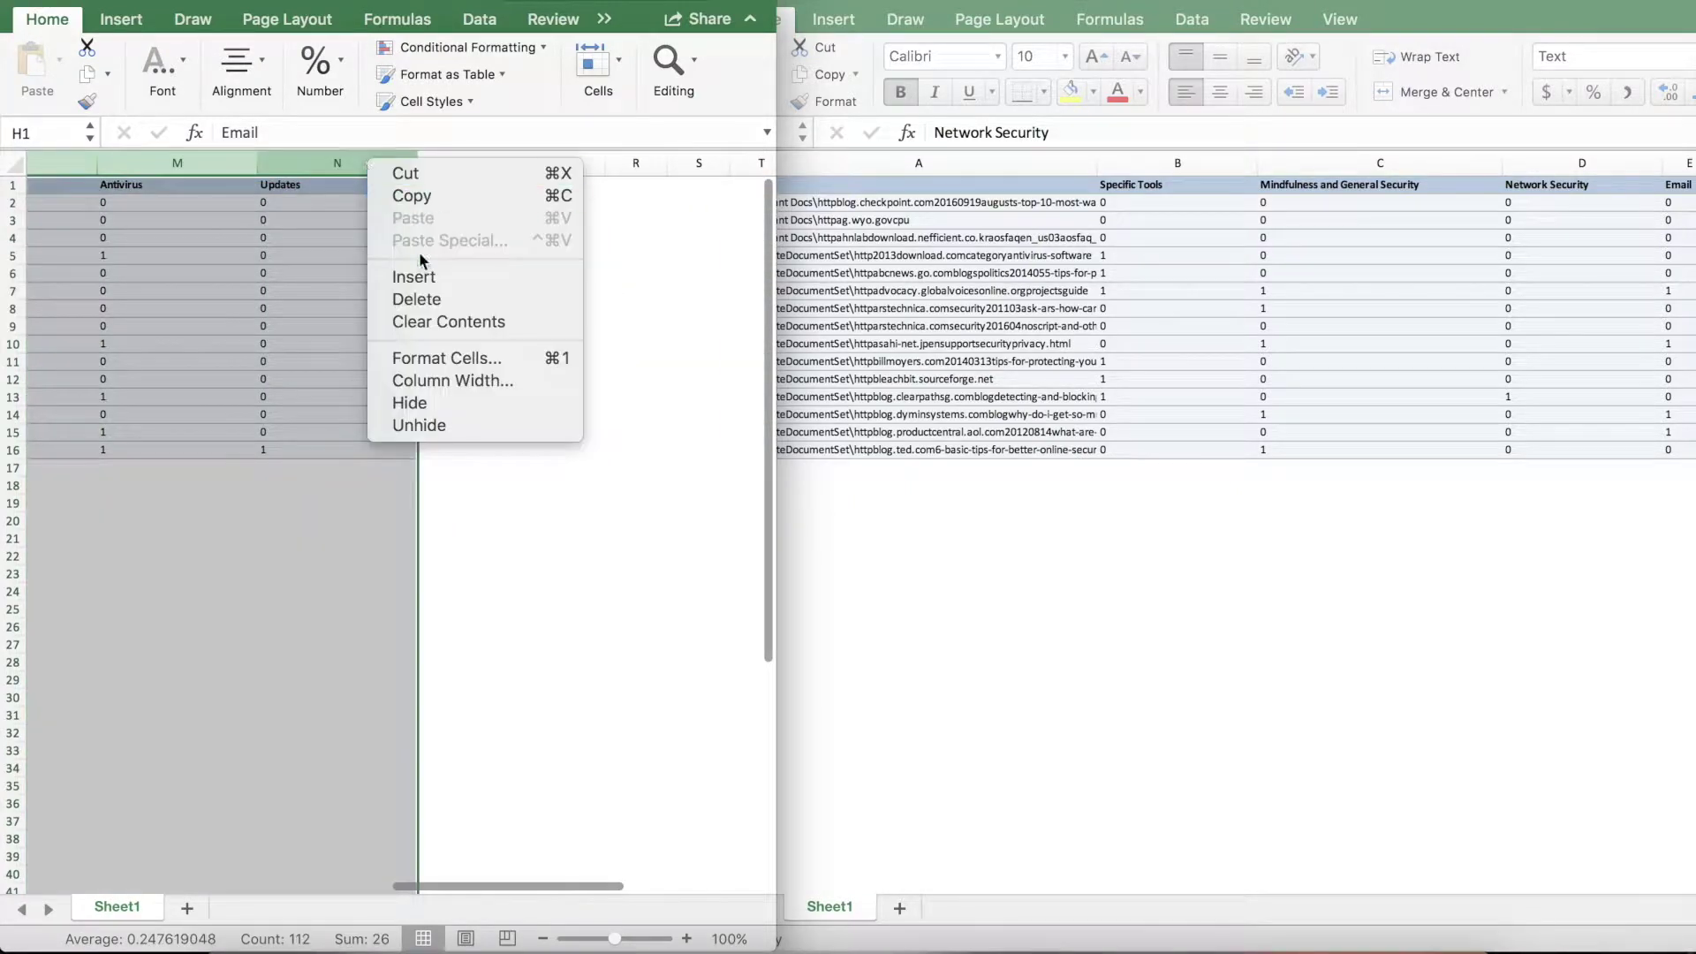
pyautogui.click(416, 299)
pyautogui.hscroll(-10, 226, 332)
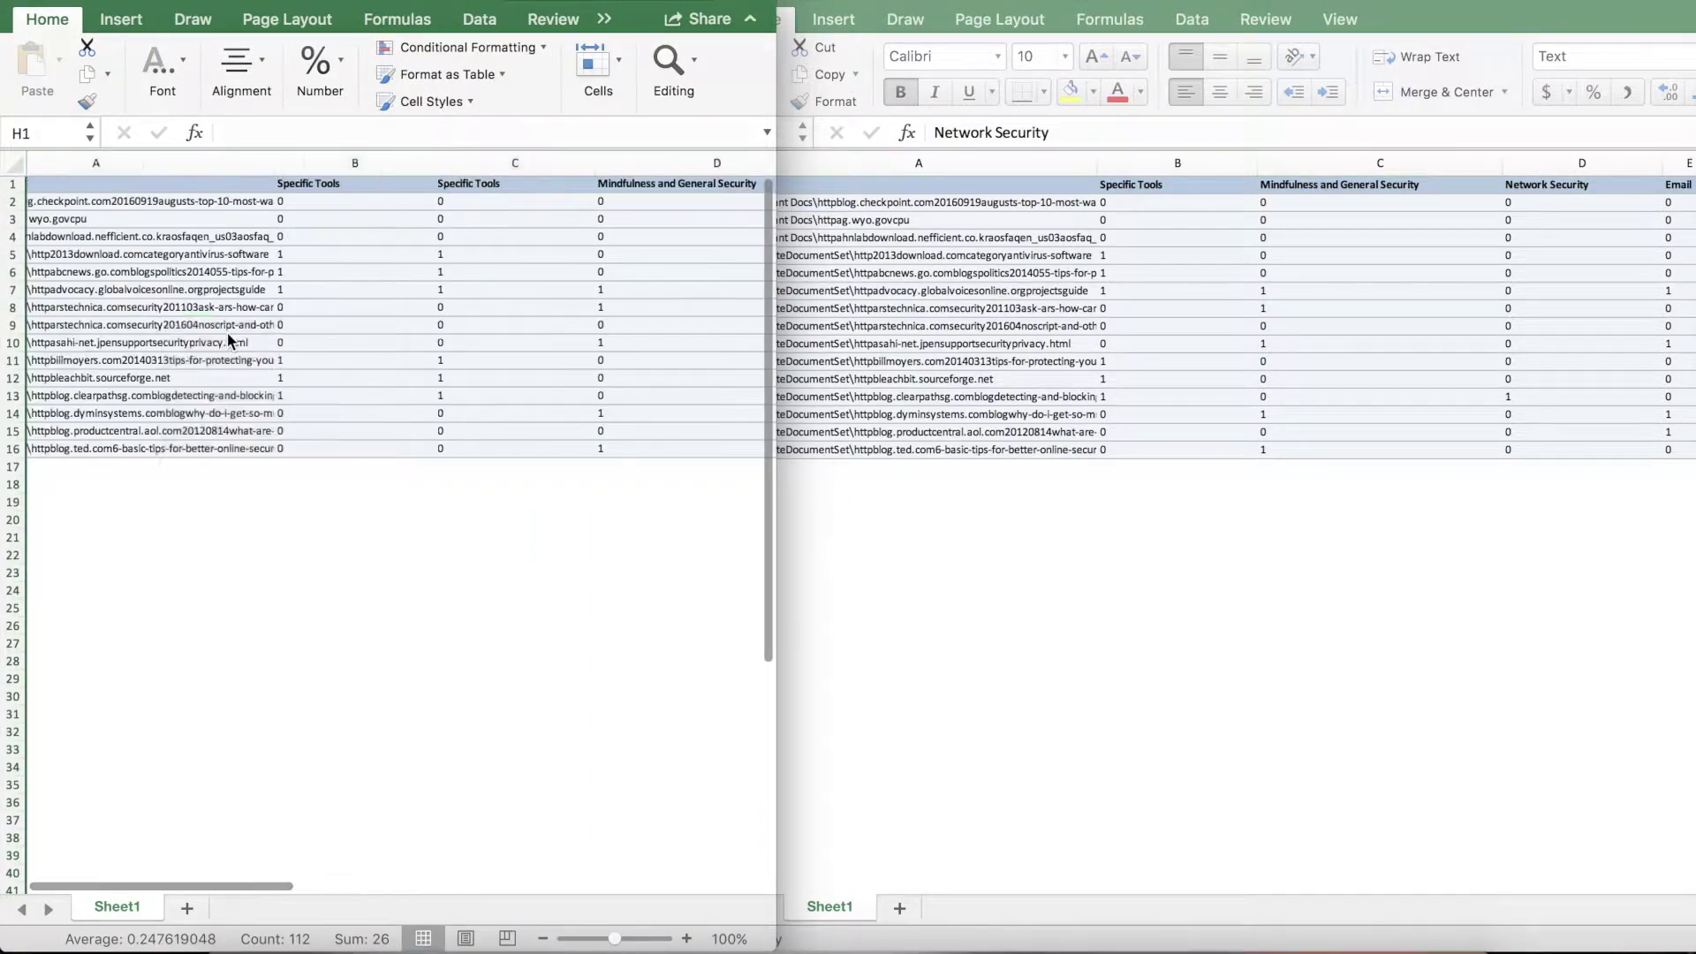
pyautogui.click(149, 225)
pyautogui.click(201, 161)
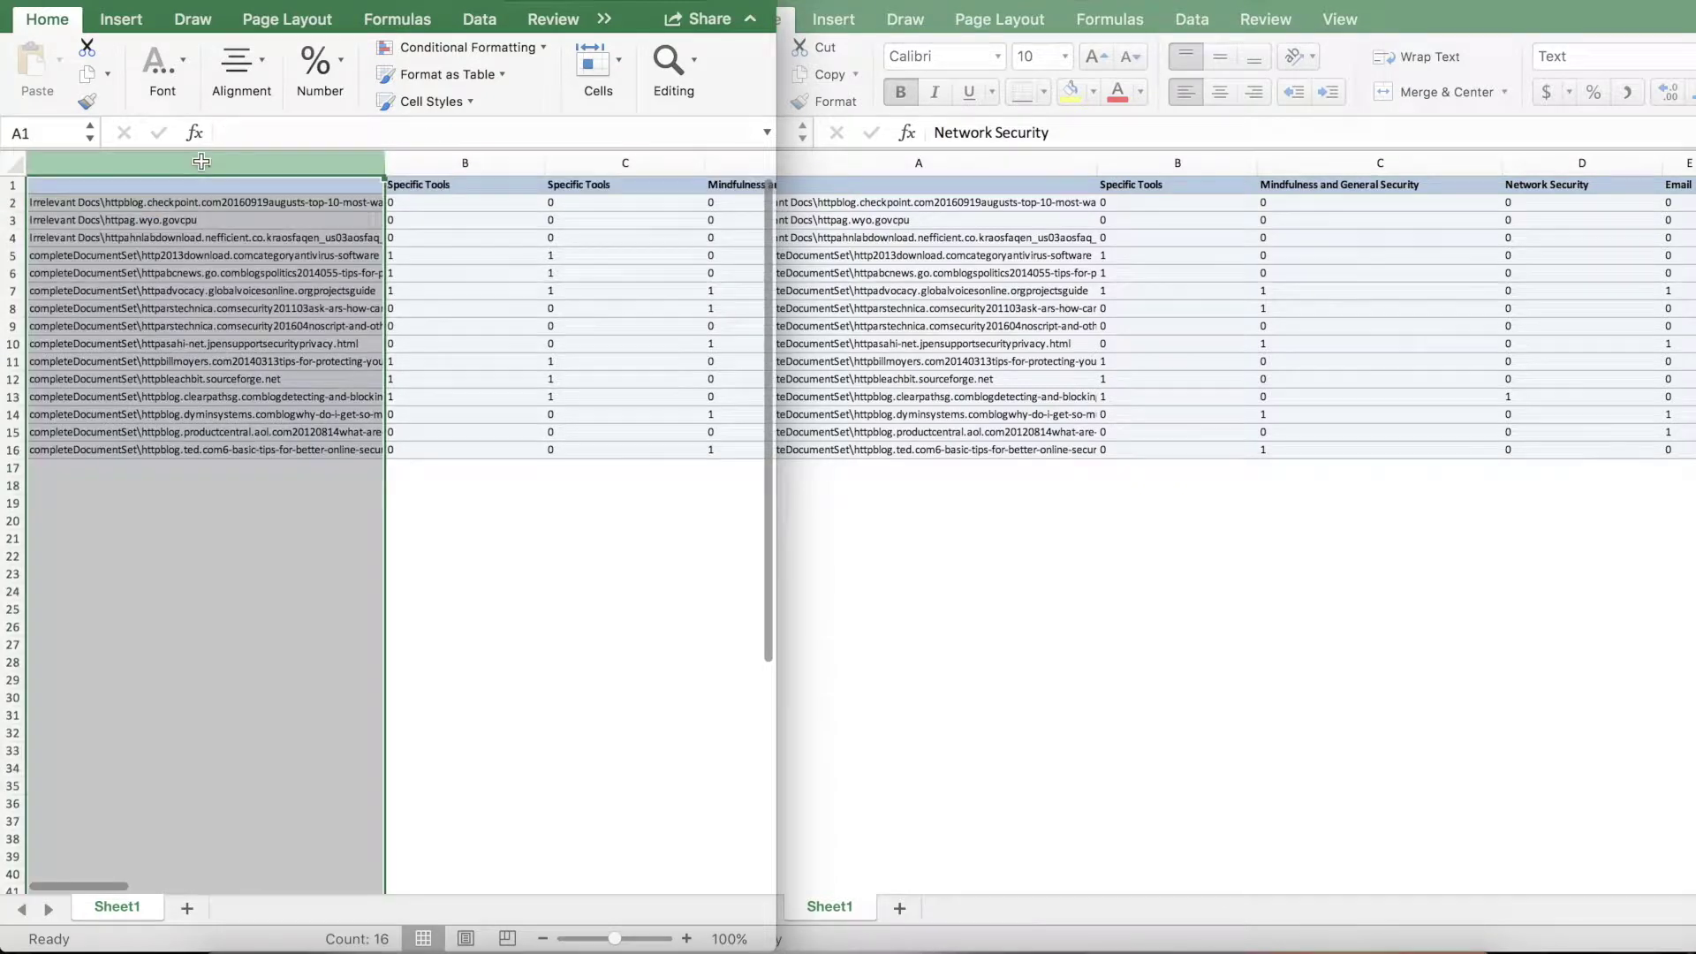
pyautogui.rightClick(202, 161)
pyautogui.click(294, 298)
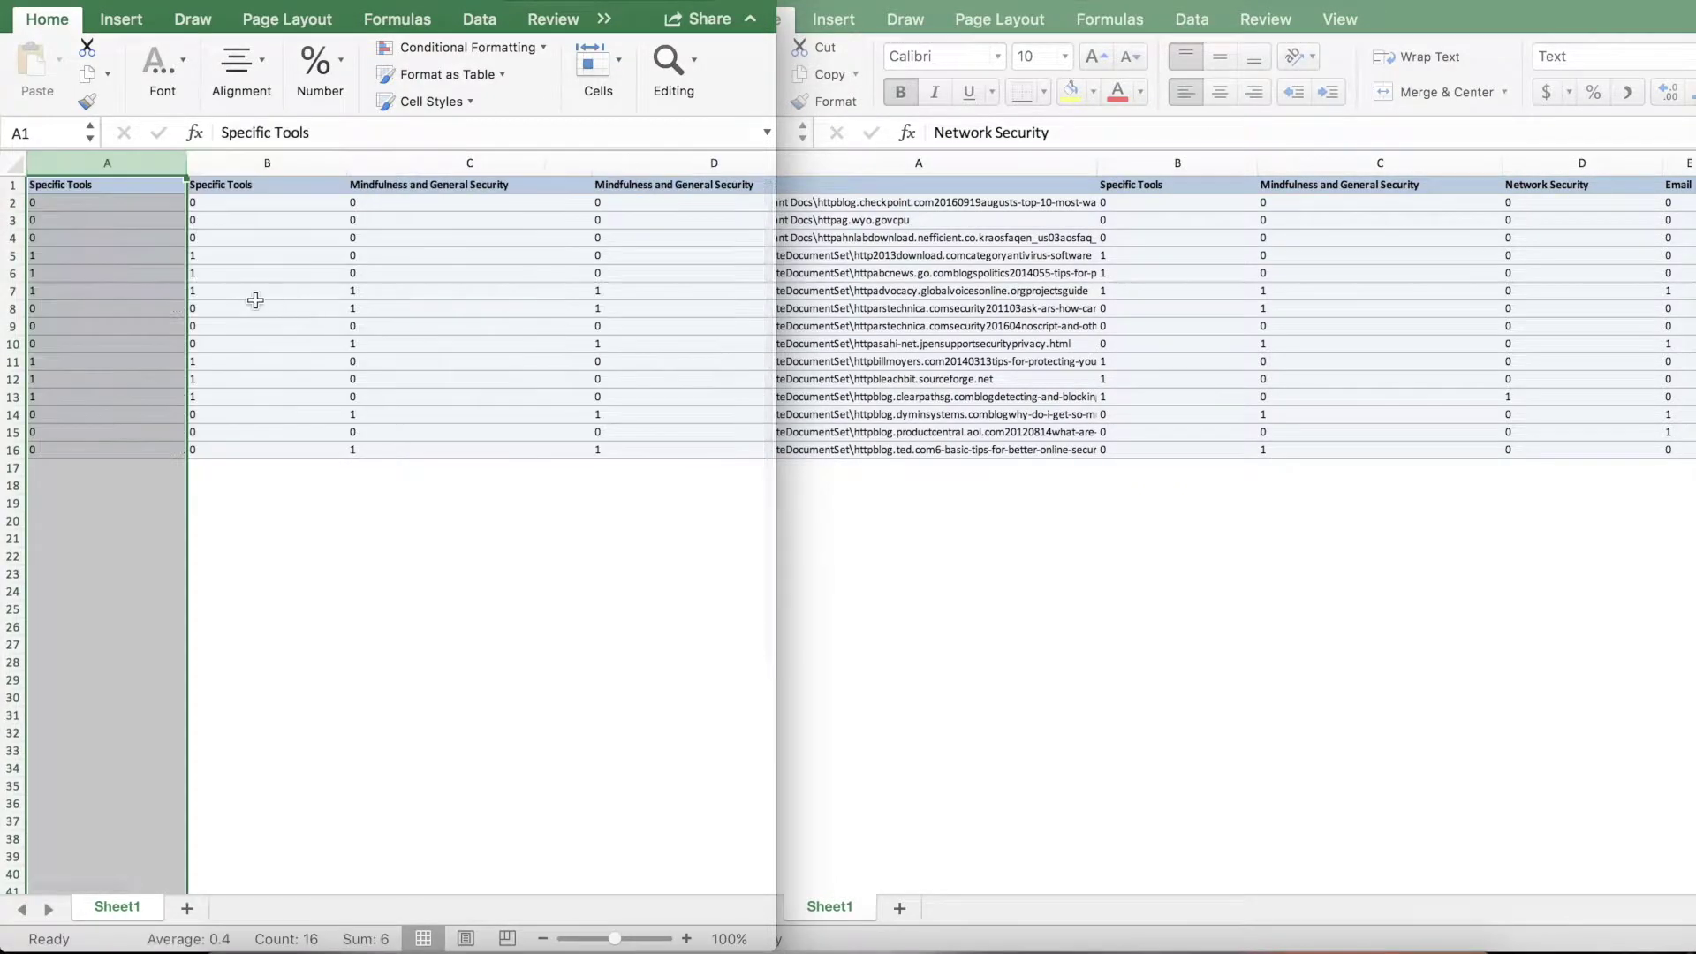
pyautogui.click(255, 300)
pyautogui.hscroll(5, 447, 257)
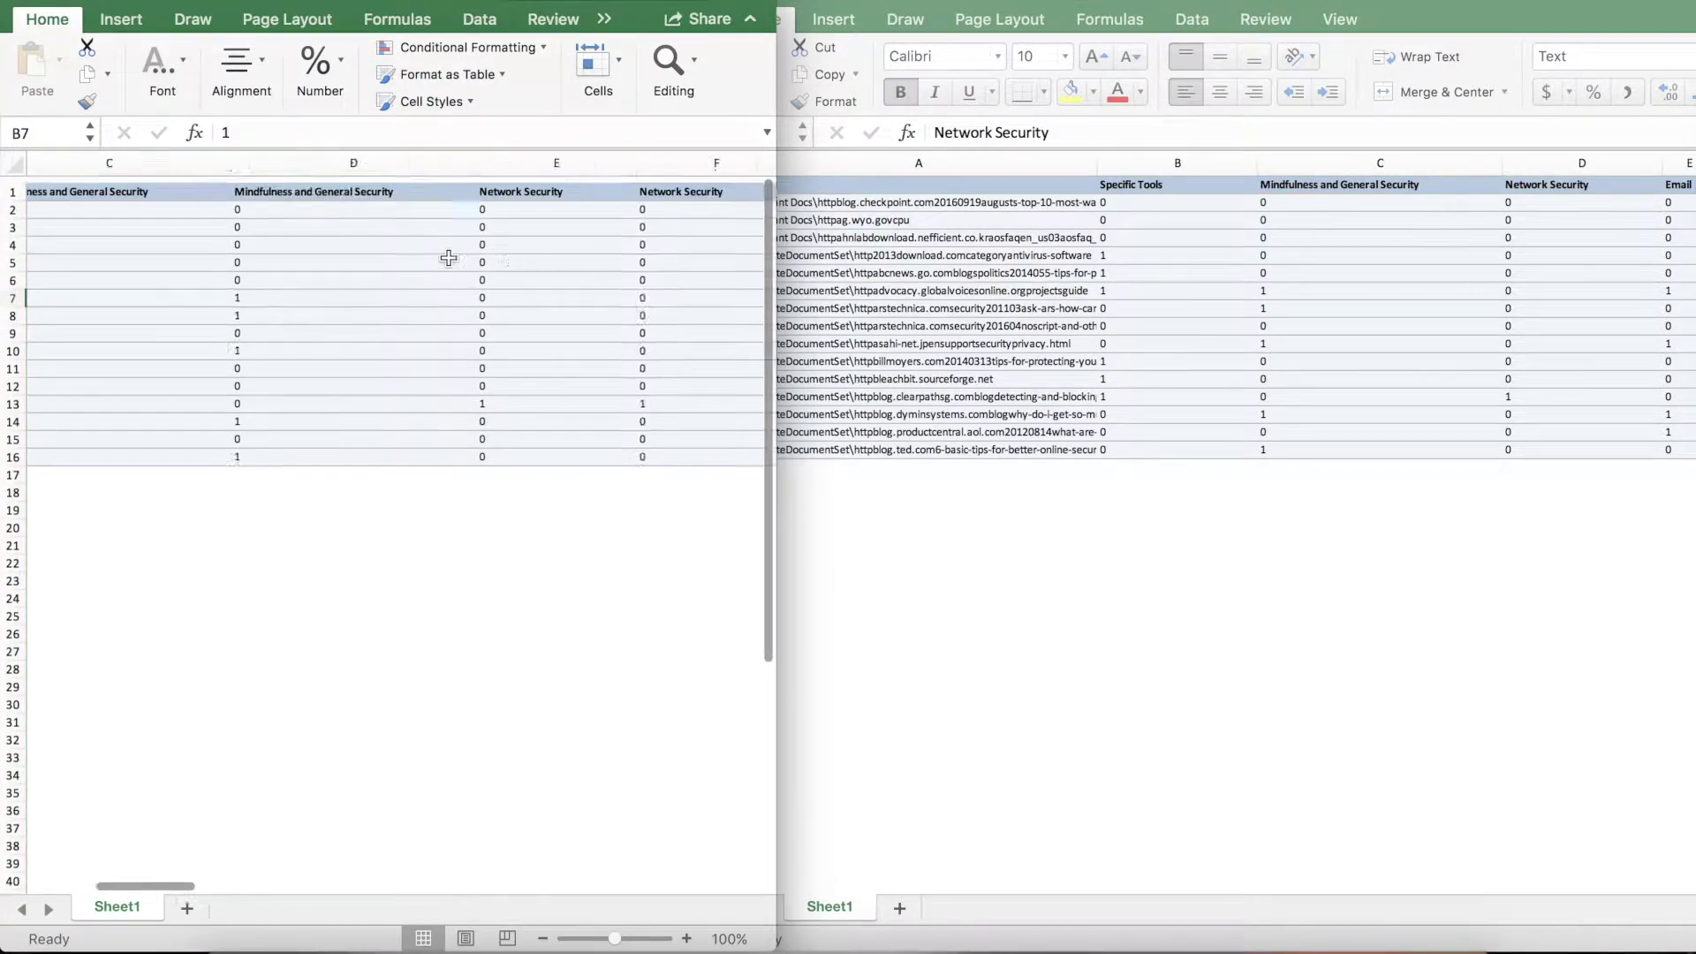
pyautogui.hscroll(-5, 448, 257)
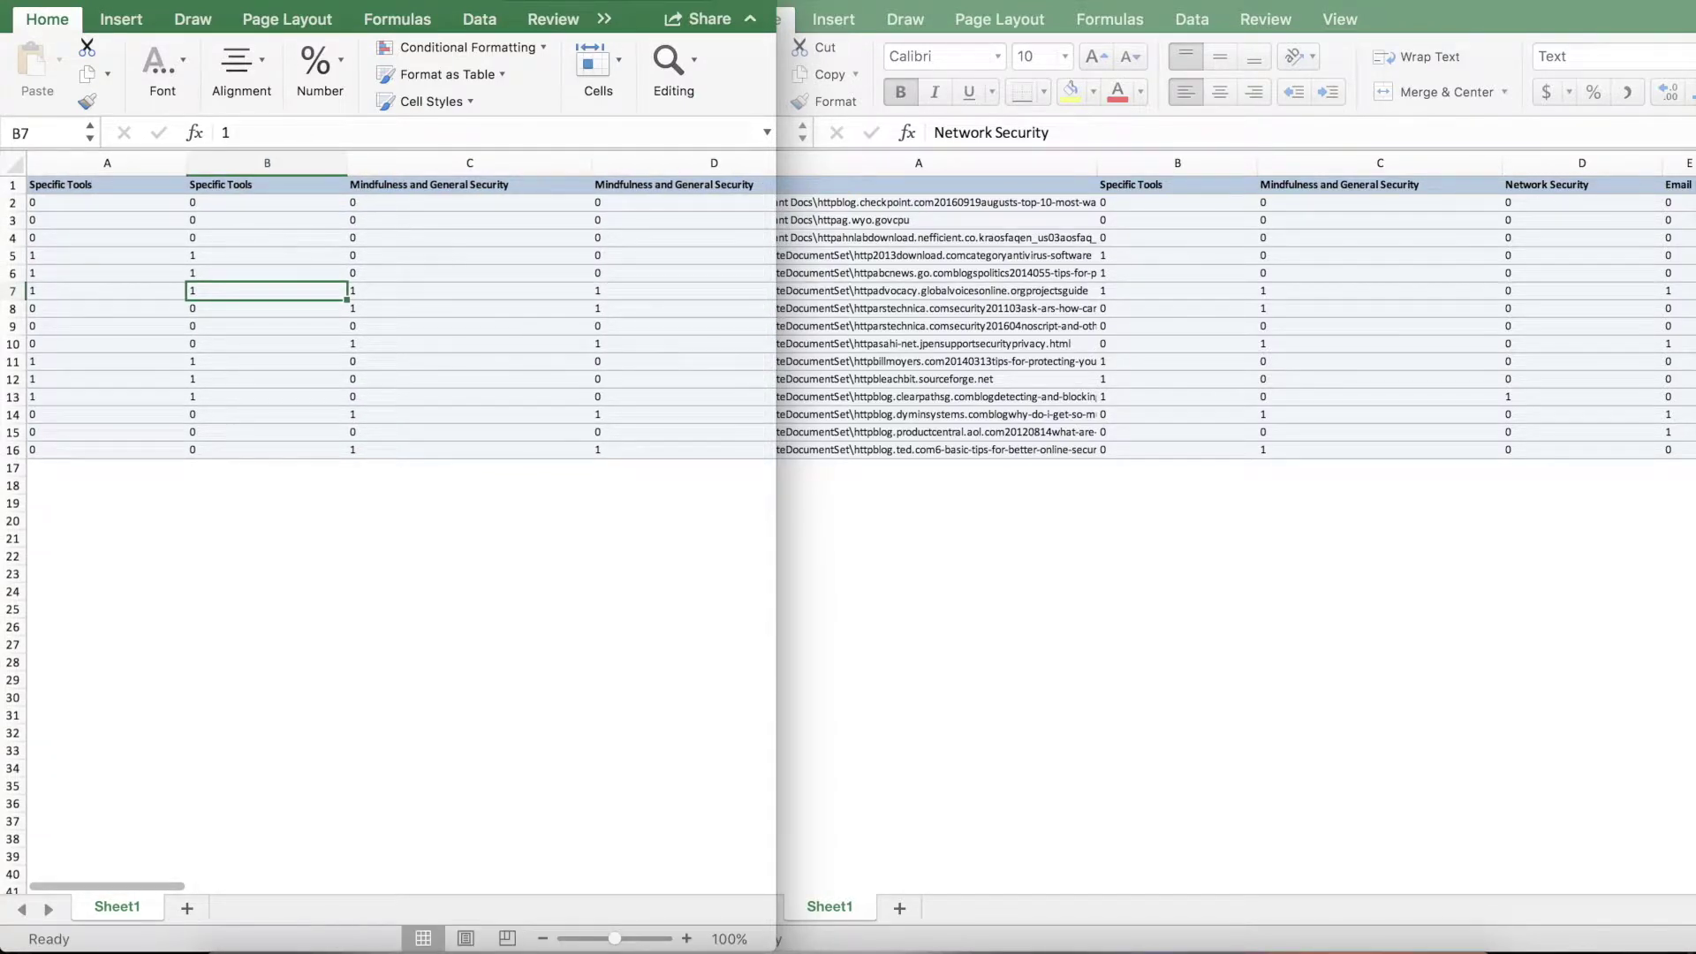
# Save the workbook as example-ica-1 on the Desktop
pyautogui.click(132, 9)
pyautogui.click(197, 136)
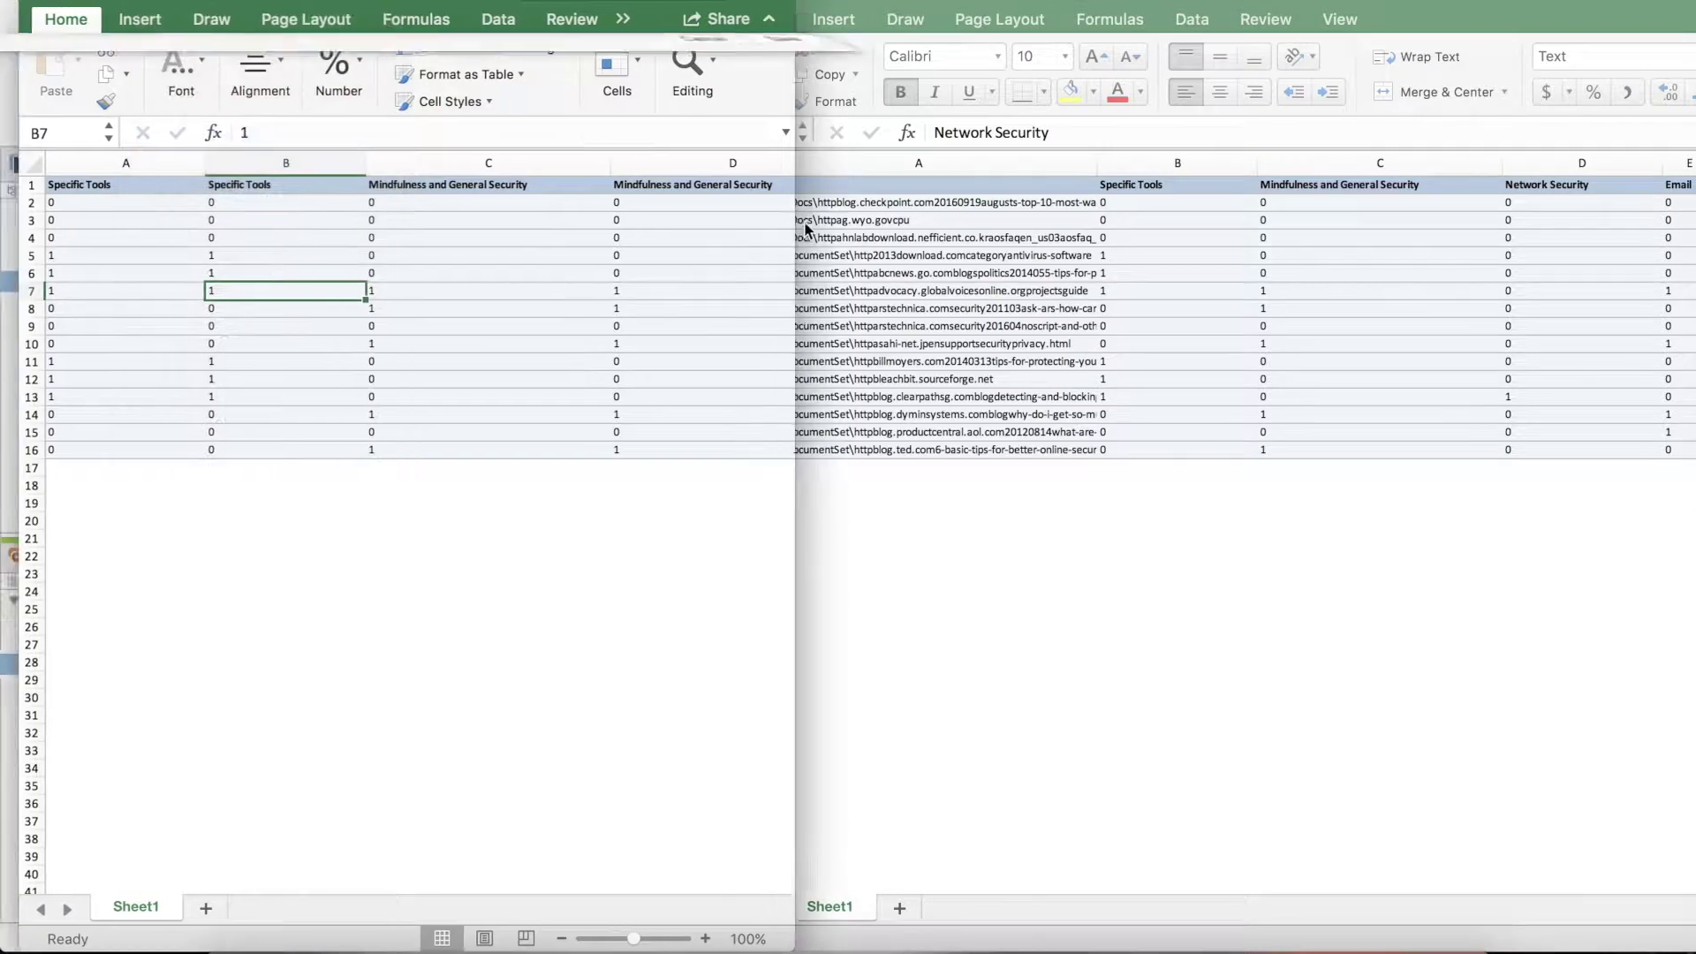
pyautogui.click(523, 144)
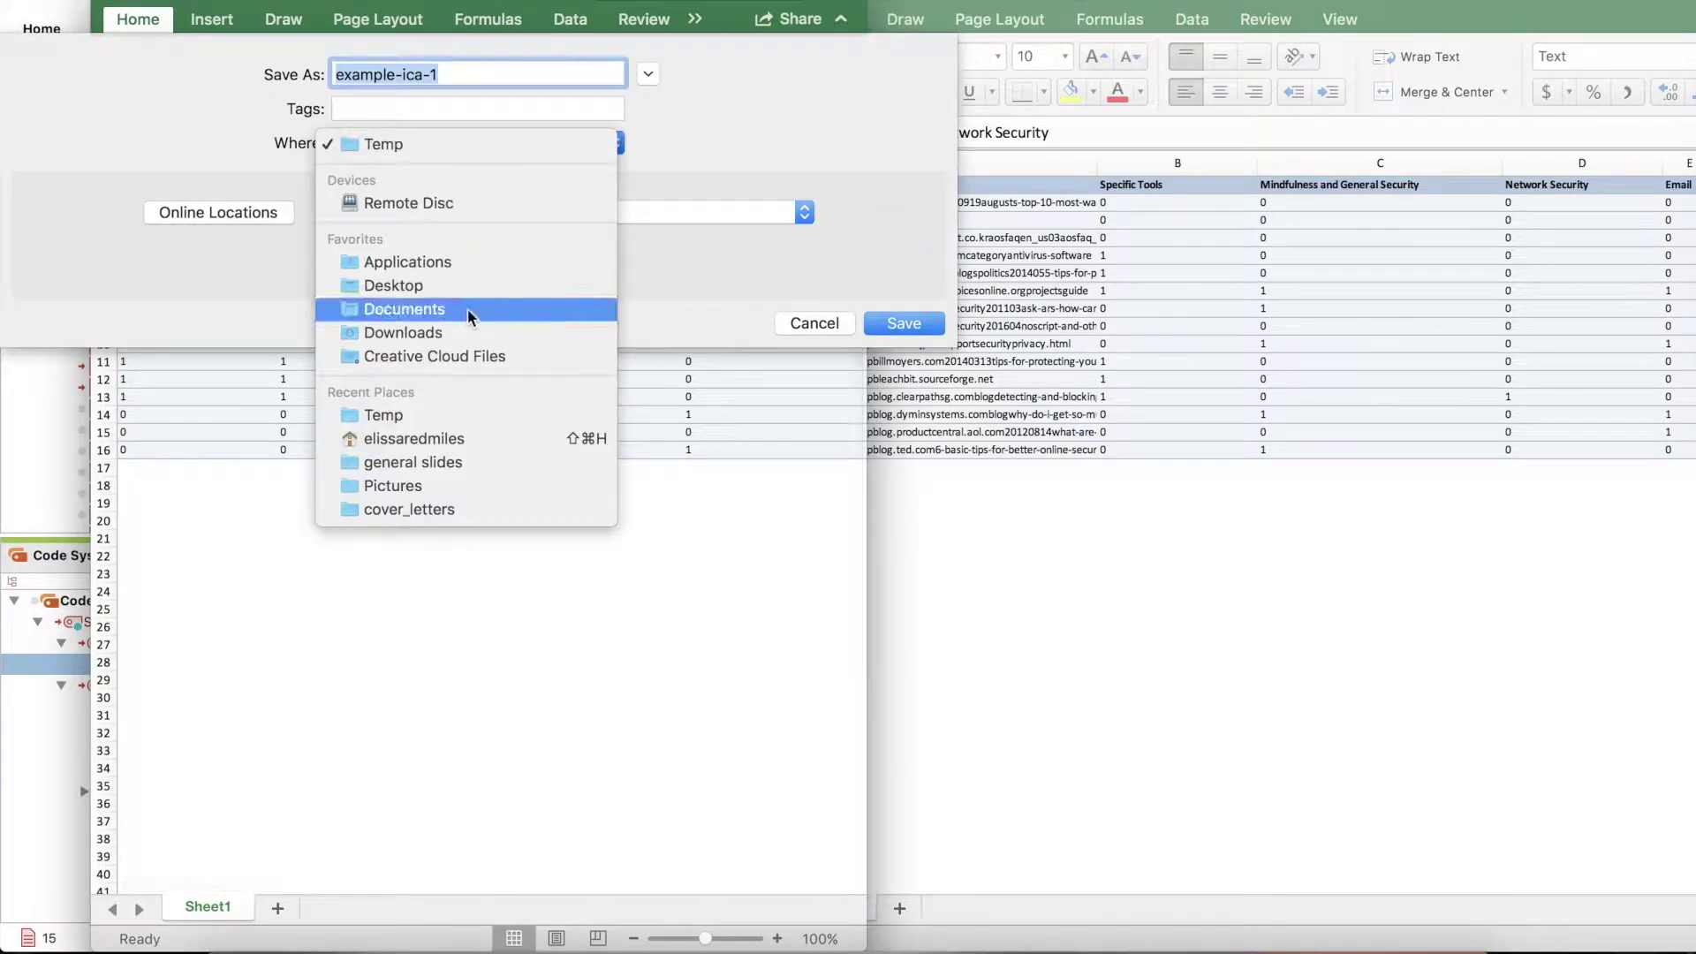
pyautogui.click(450, 286)
pyautogui.press('Return')
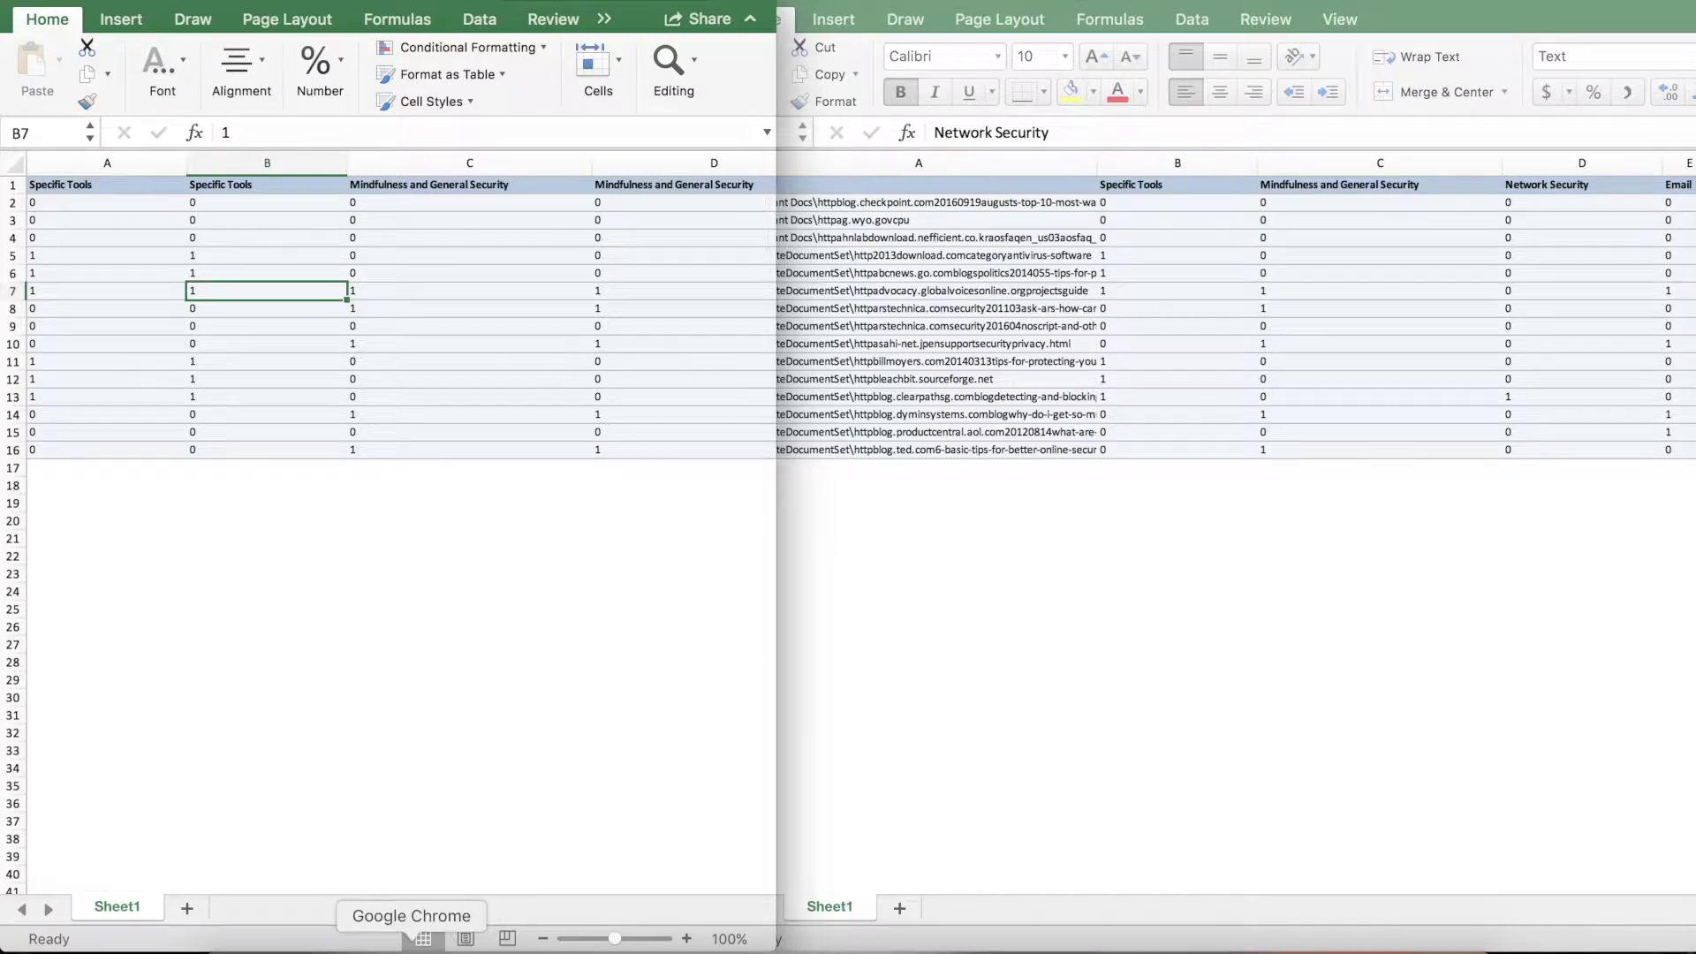
pyautogui.click(411, 945)
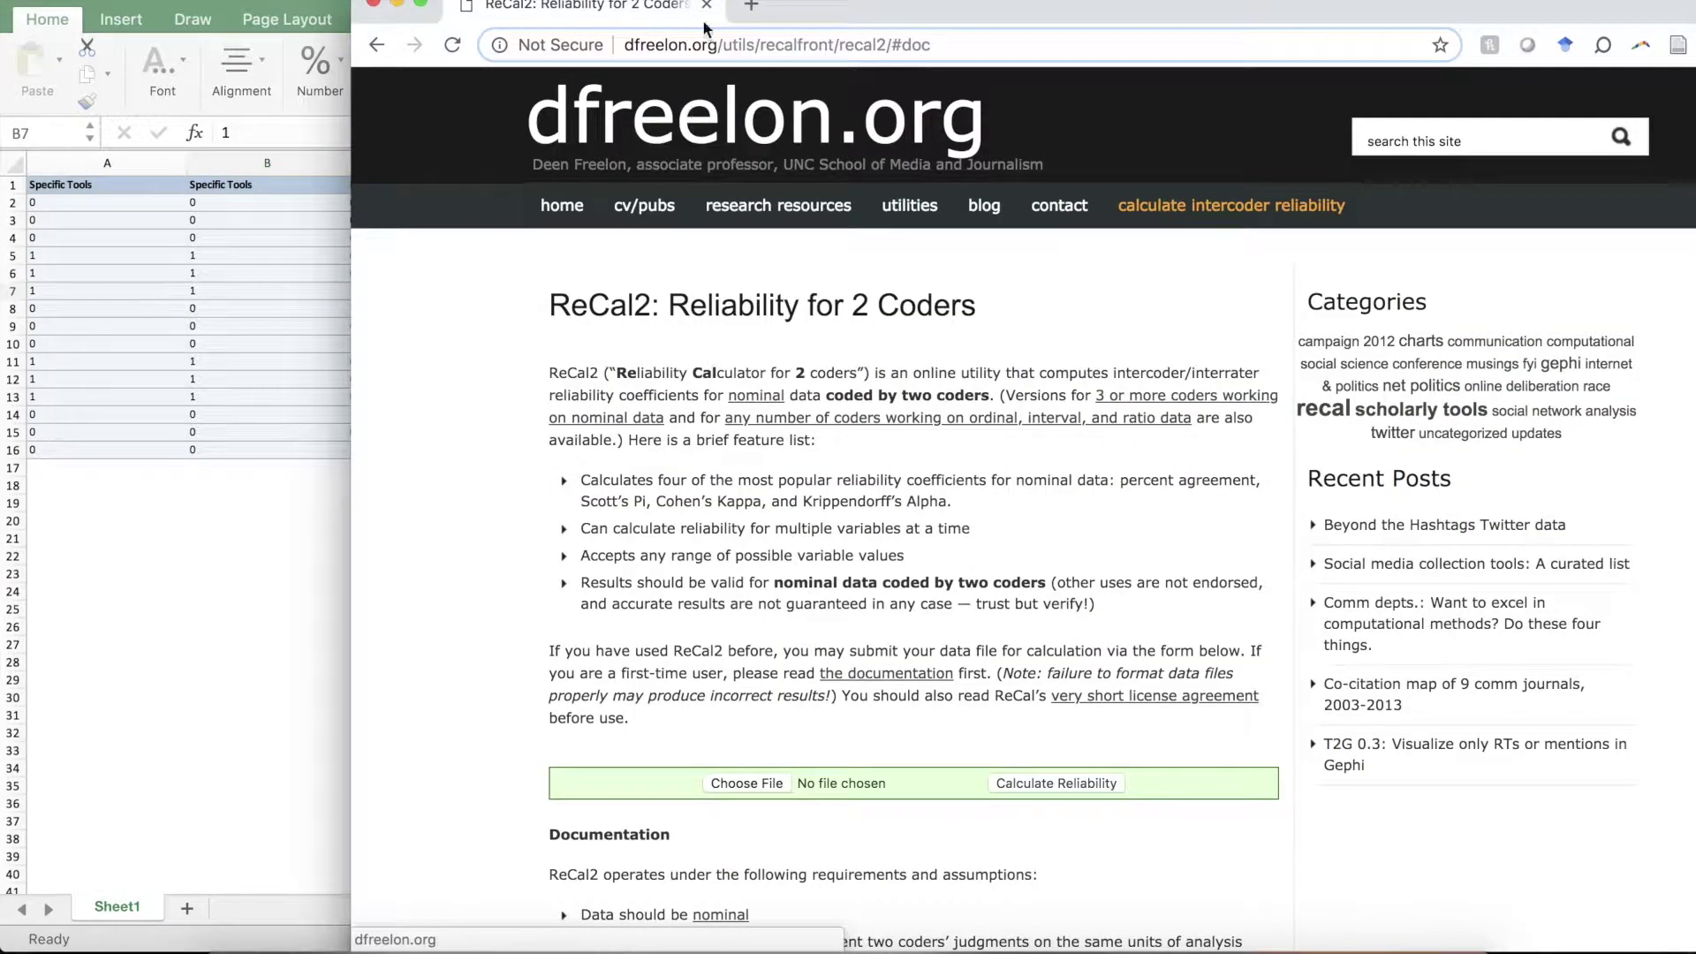
# Search the web for recal2 and open the ReCal2 reliability calculator page
pyautogui.click(753, 8)
pyautogui.write('recal2')
pyautogui.press('Return')
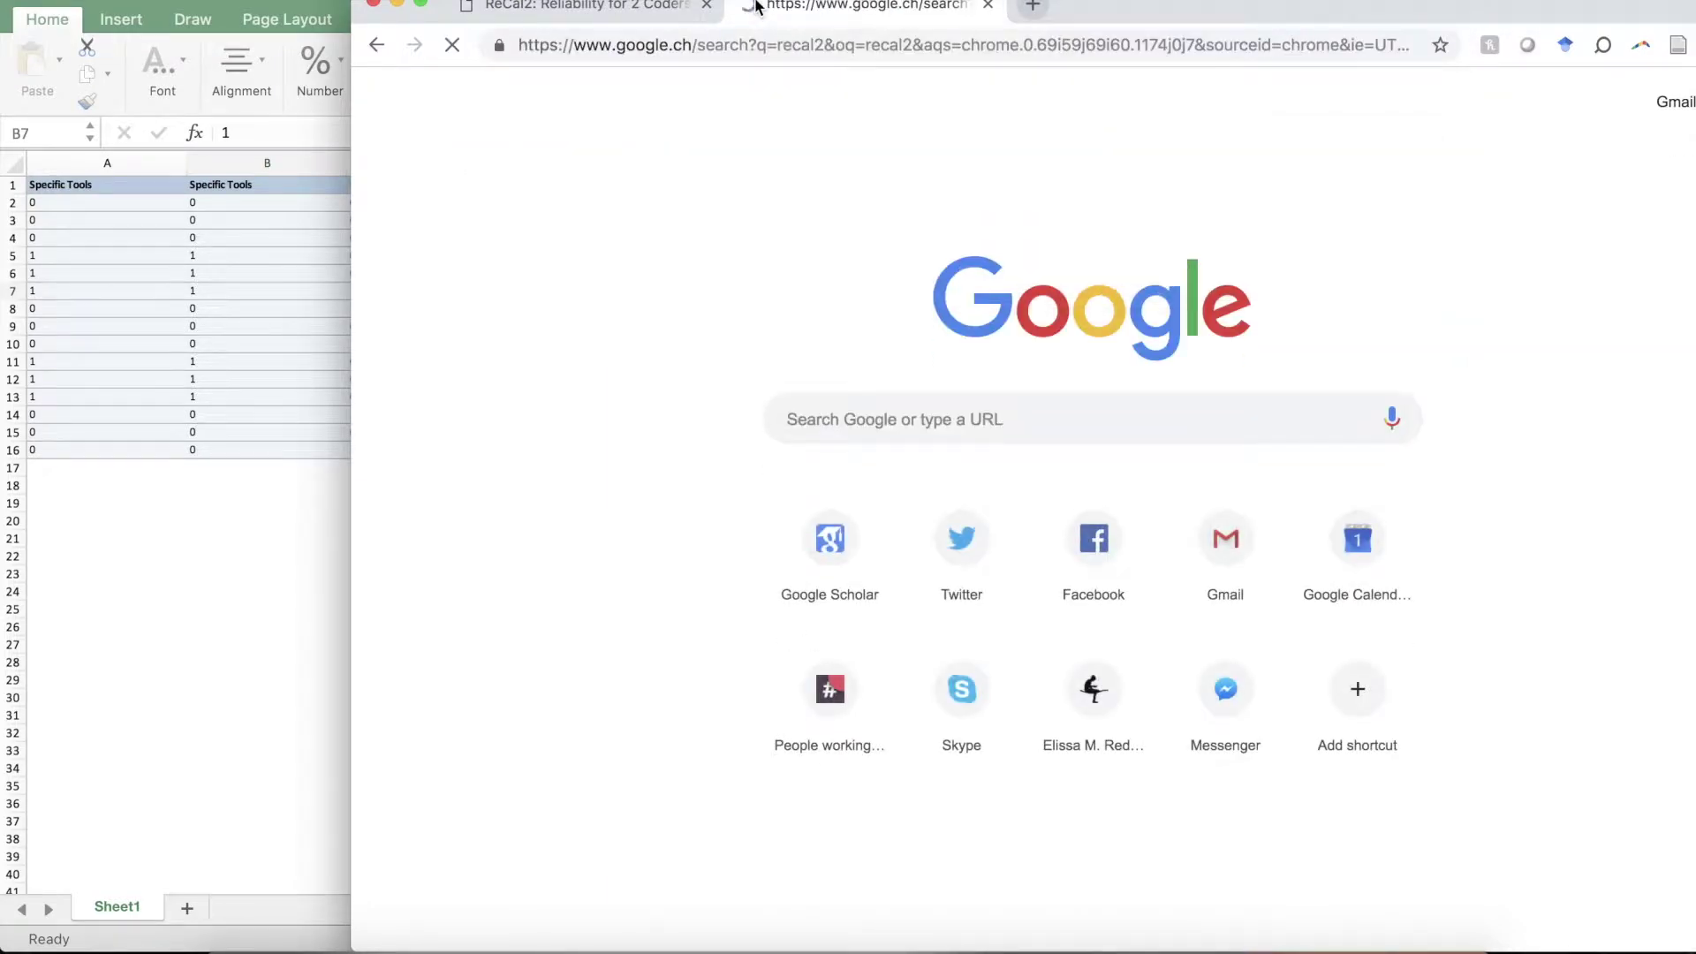
pyautogui.click(698, 284)
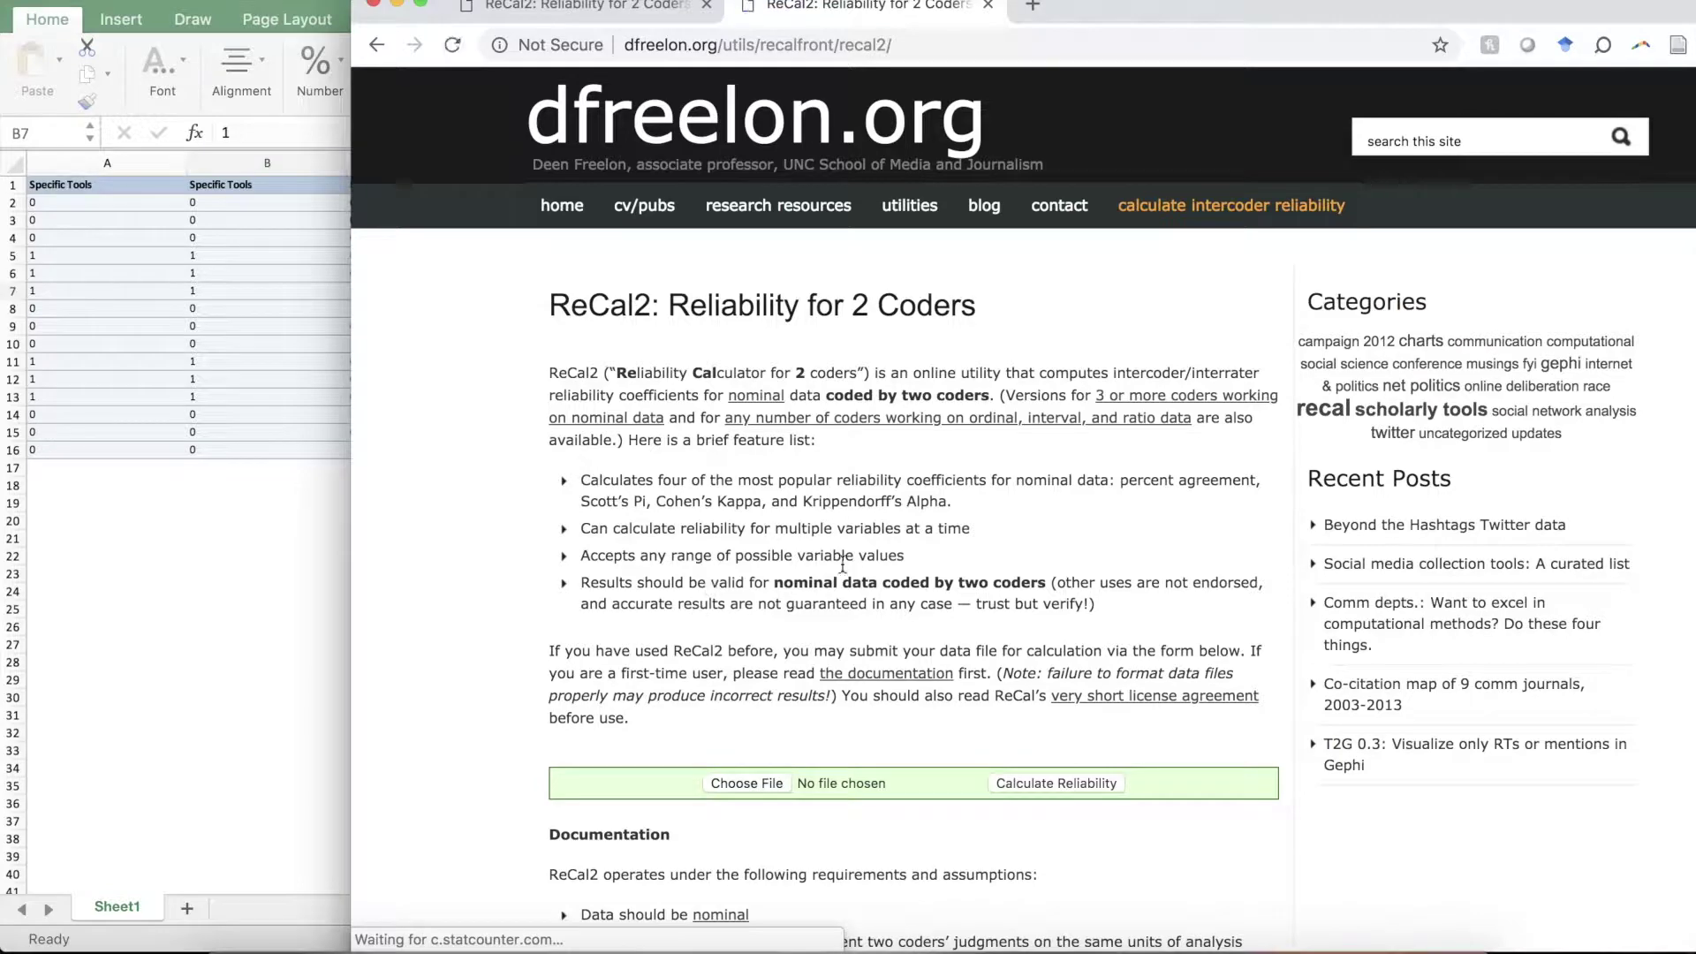
# In the ReCal2 documentation, highlight the sentence describing three variables as column pairs A-B, C-D, E-F
pyautogui.scroll(-2, 902, 691)
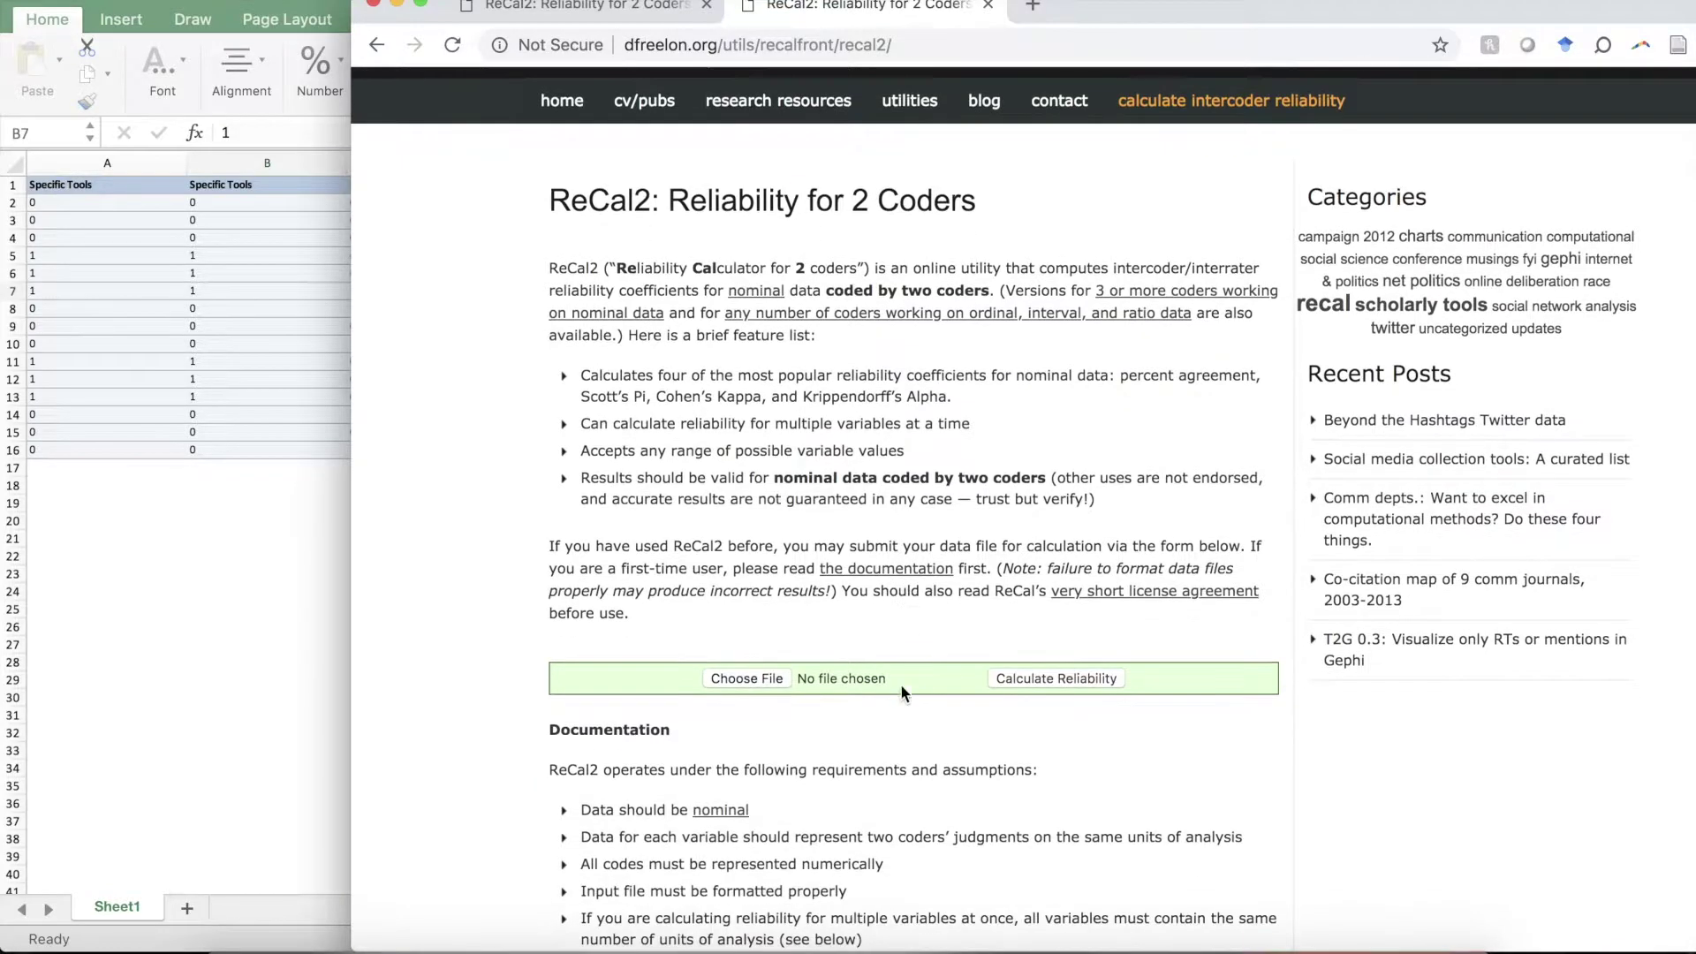
pyautogui.click(917, 568)
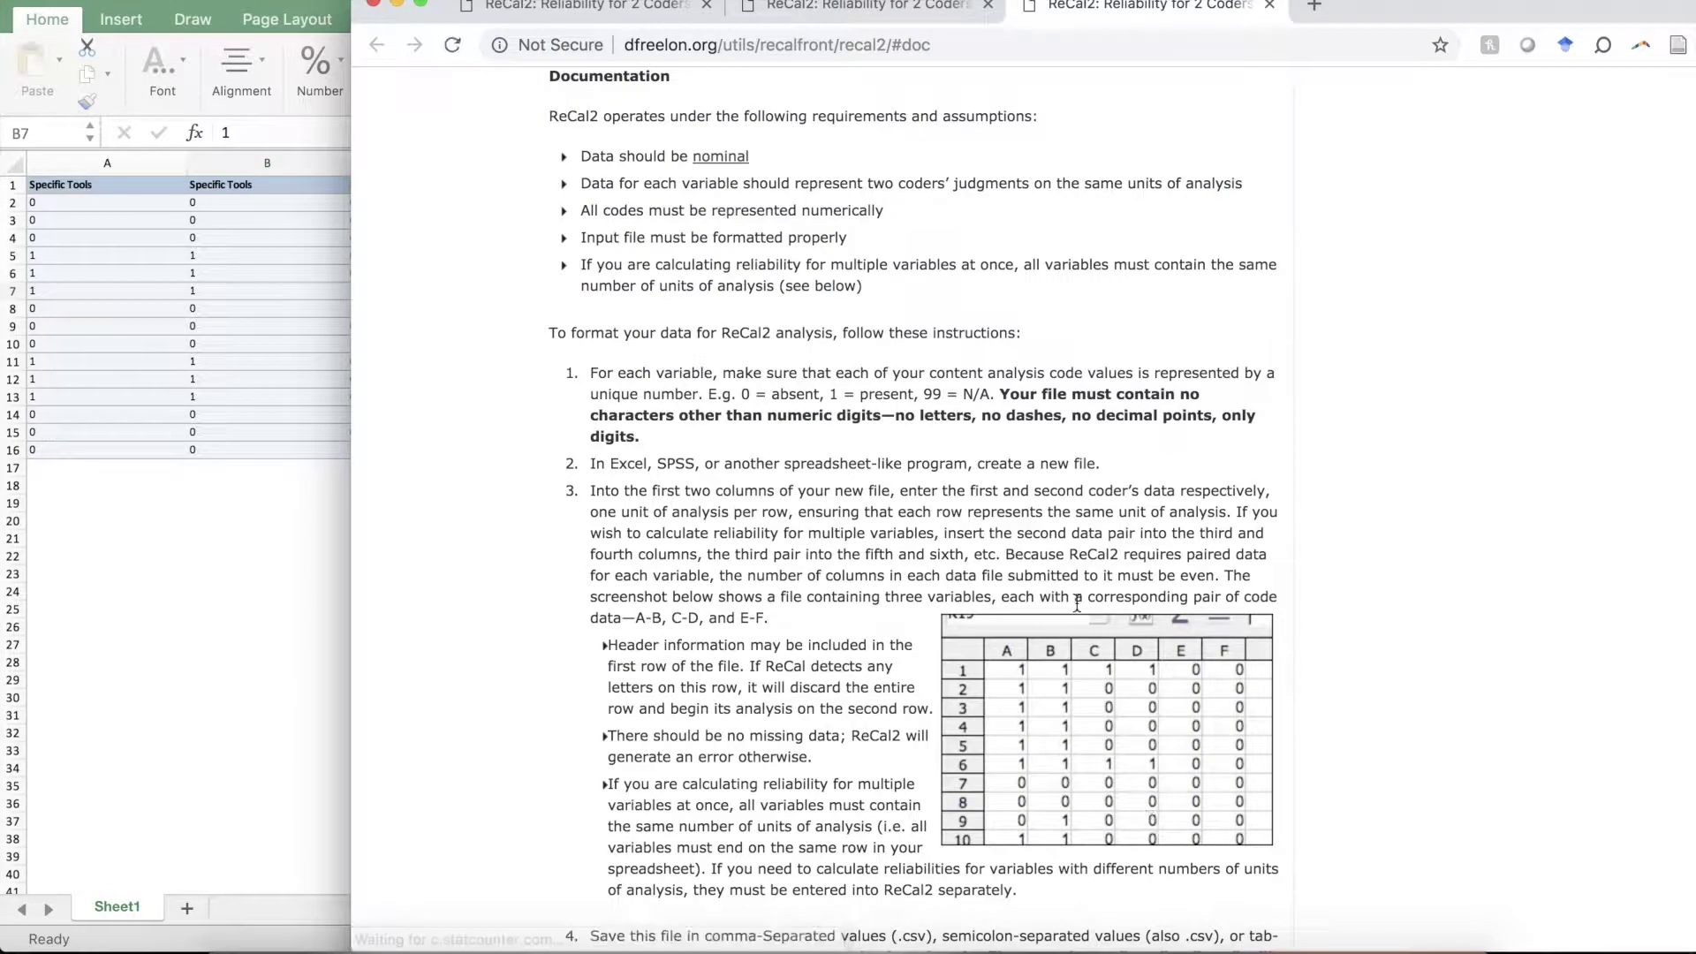
pyautogui.scroll(-3, 1078, 610)
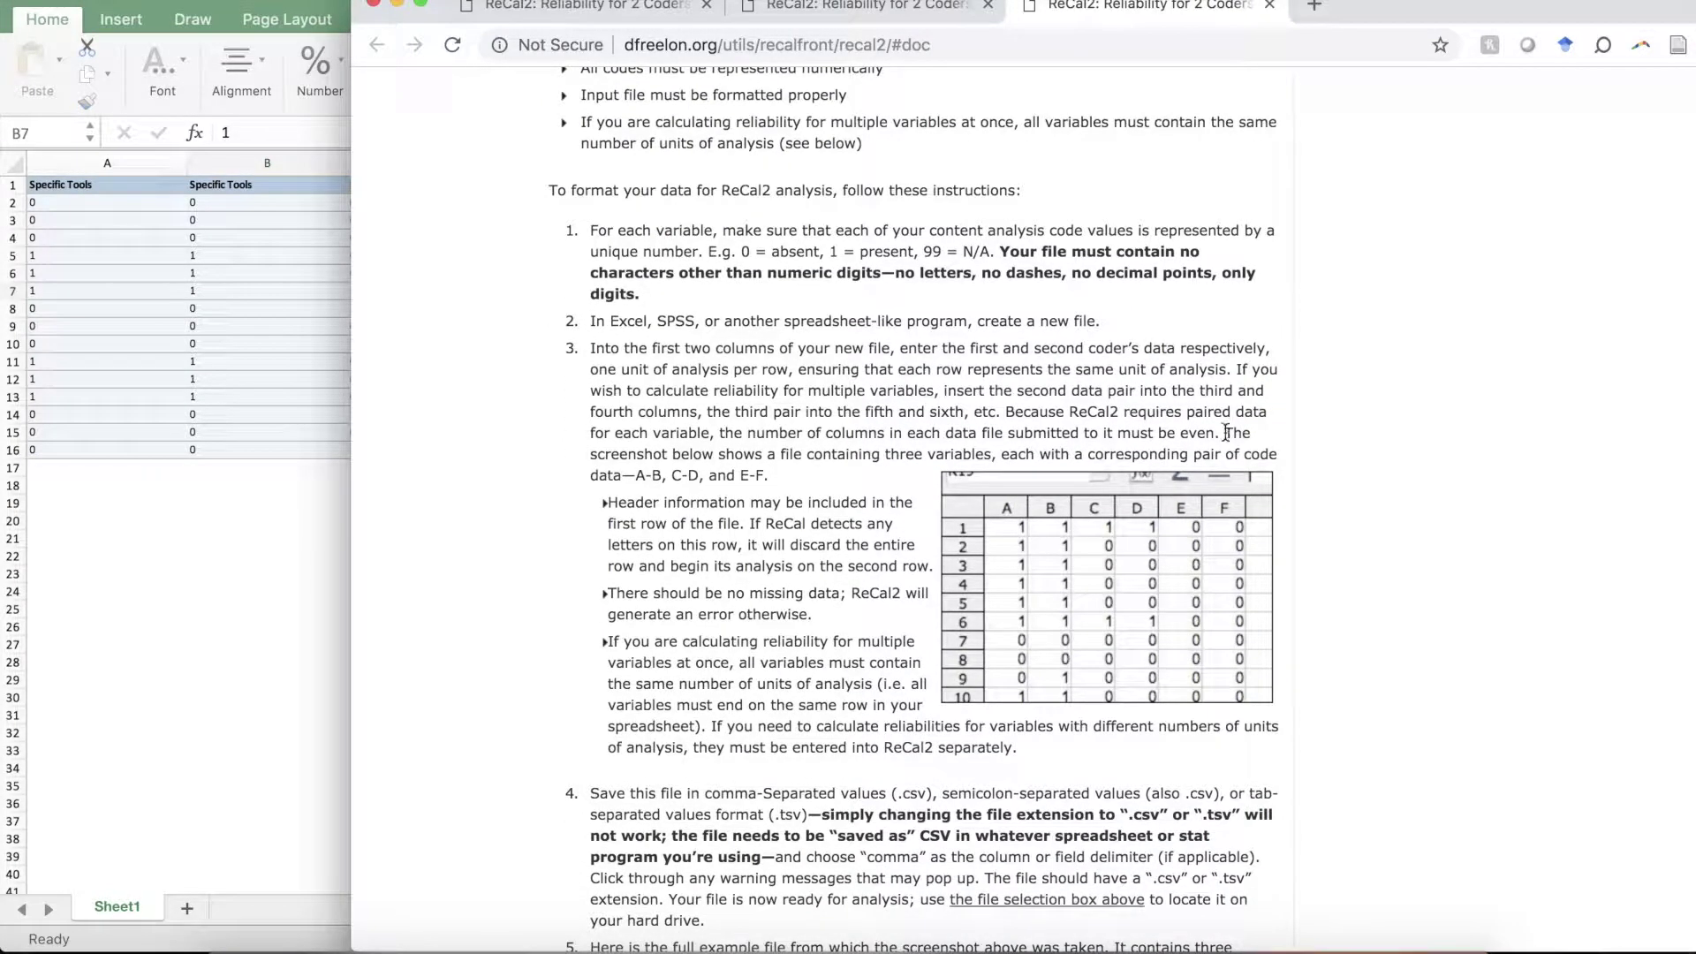
pyautogui.moveTo(1224, 433); pyautogui.dragTo(820, 483)
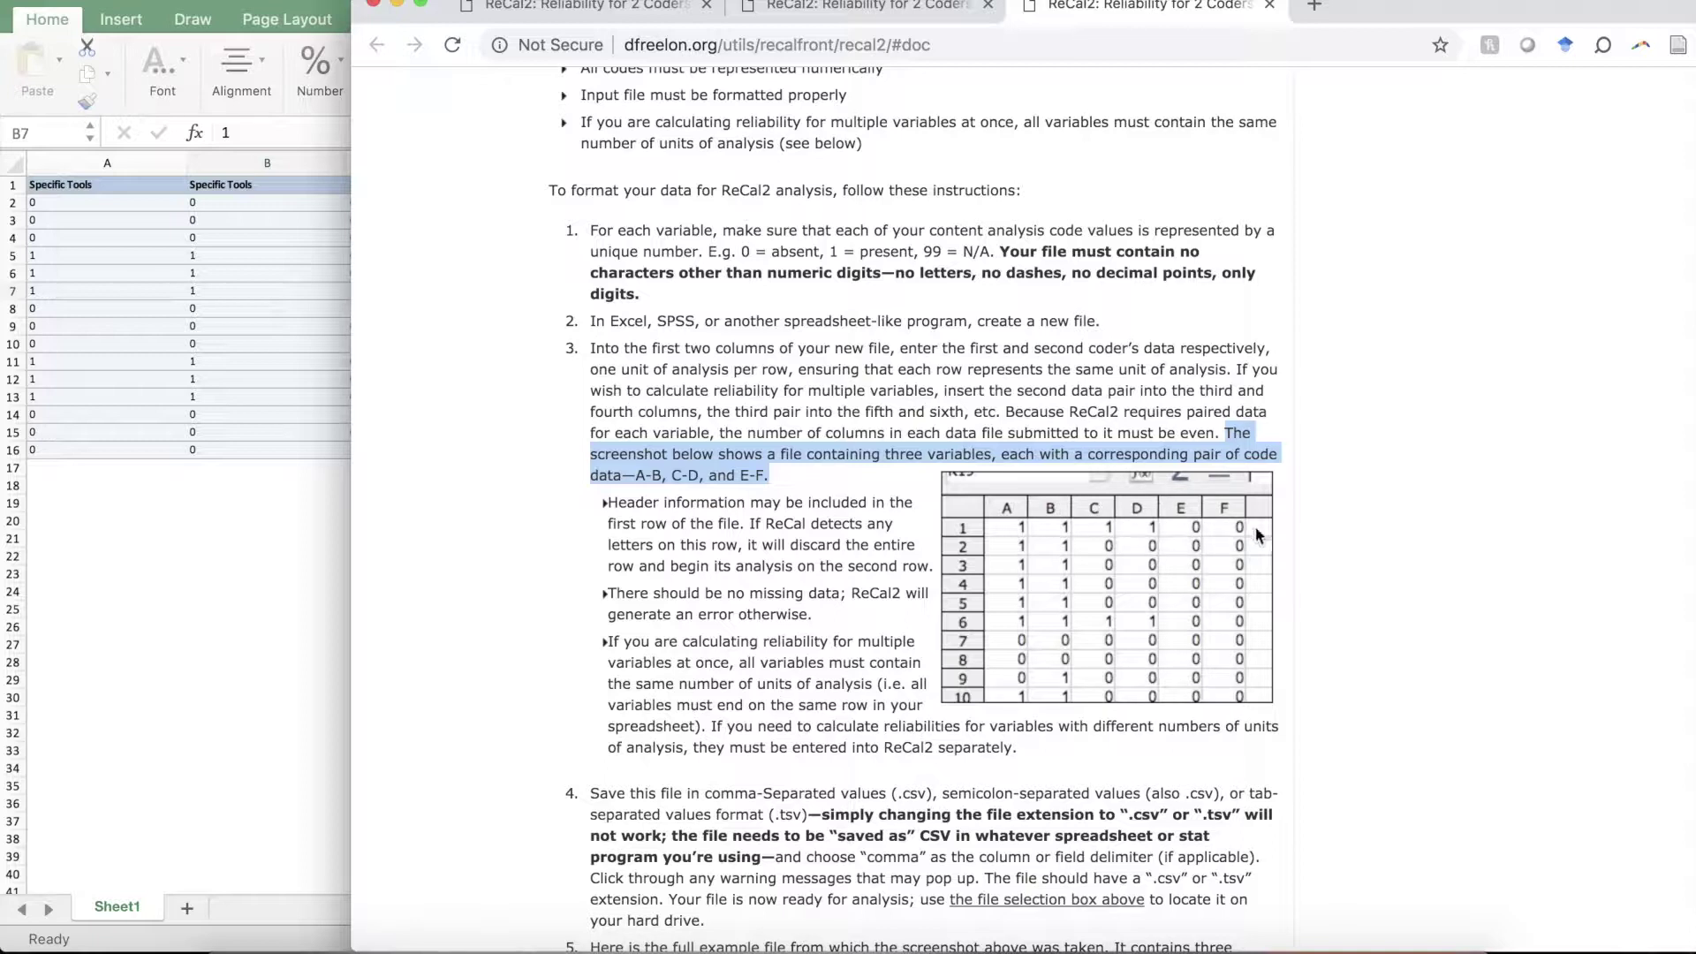
pyautogui.click(251, 354)
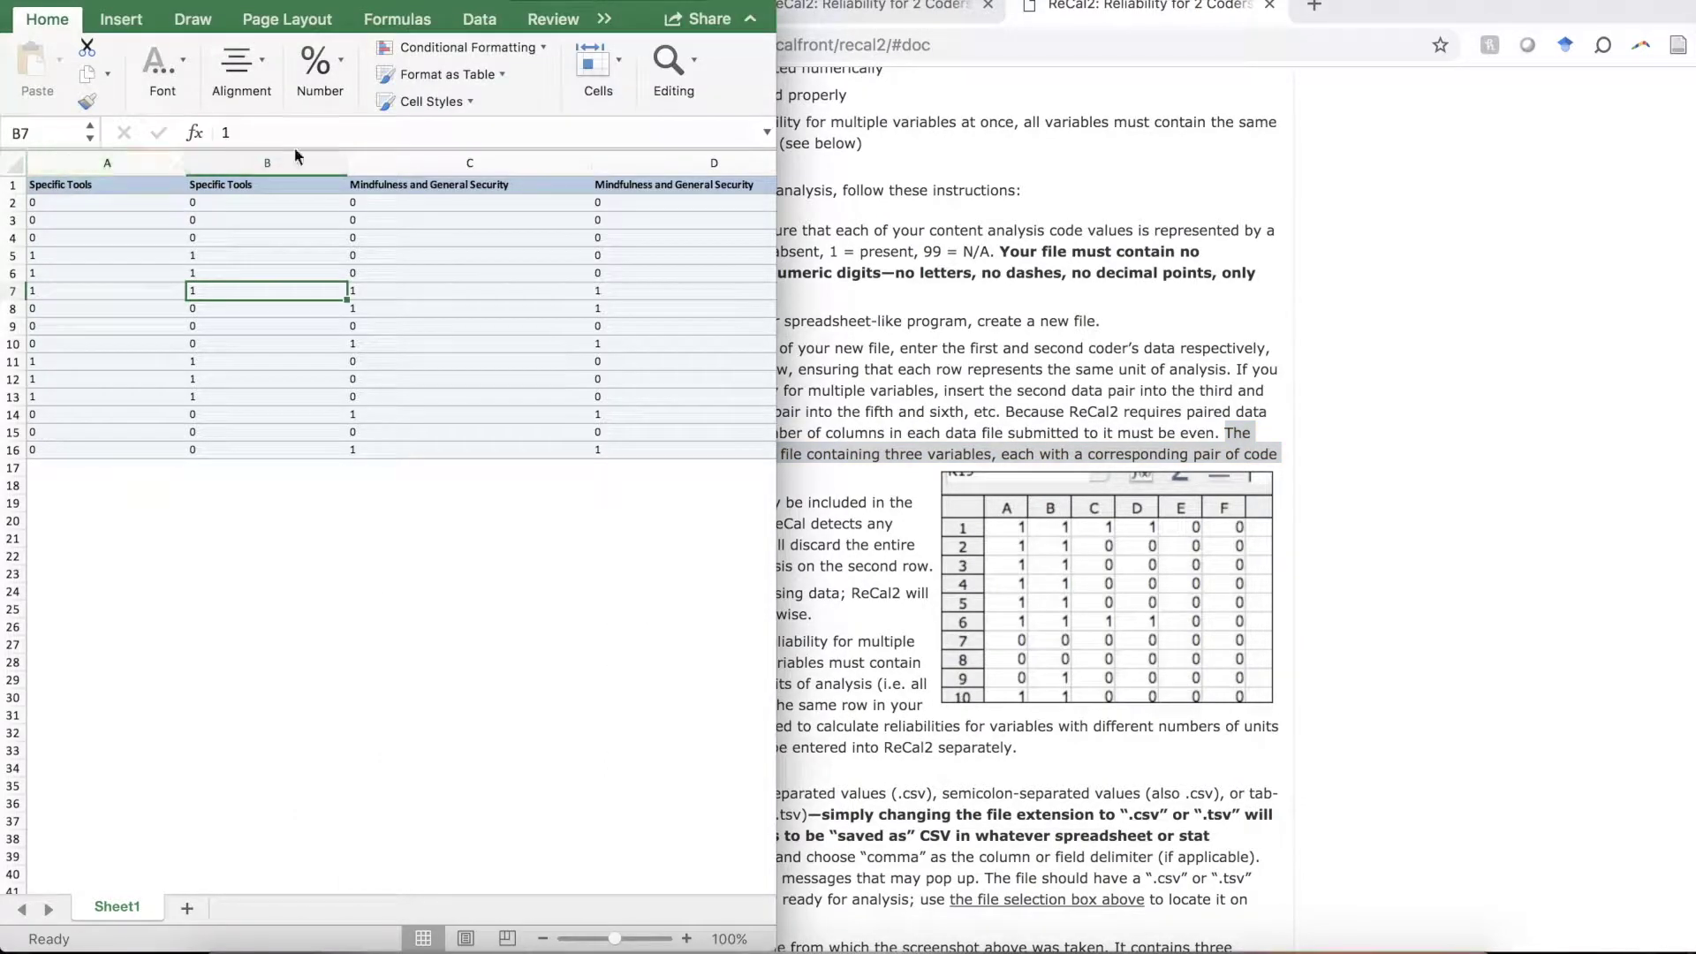
# Load example-ica-1.xlsx into the ReCal2 upload form for reliability calculation
pyautogui.hscroll(15, 560, 329)
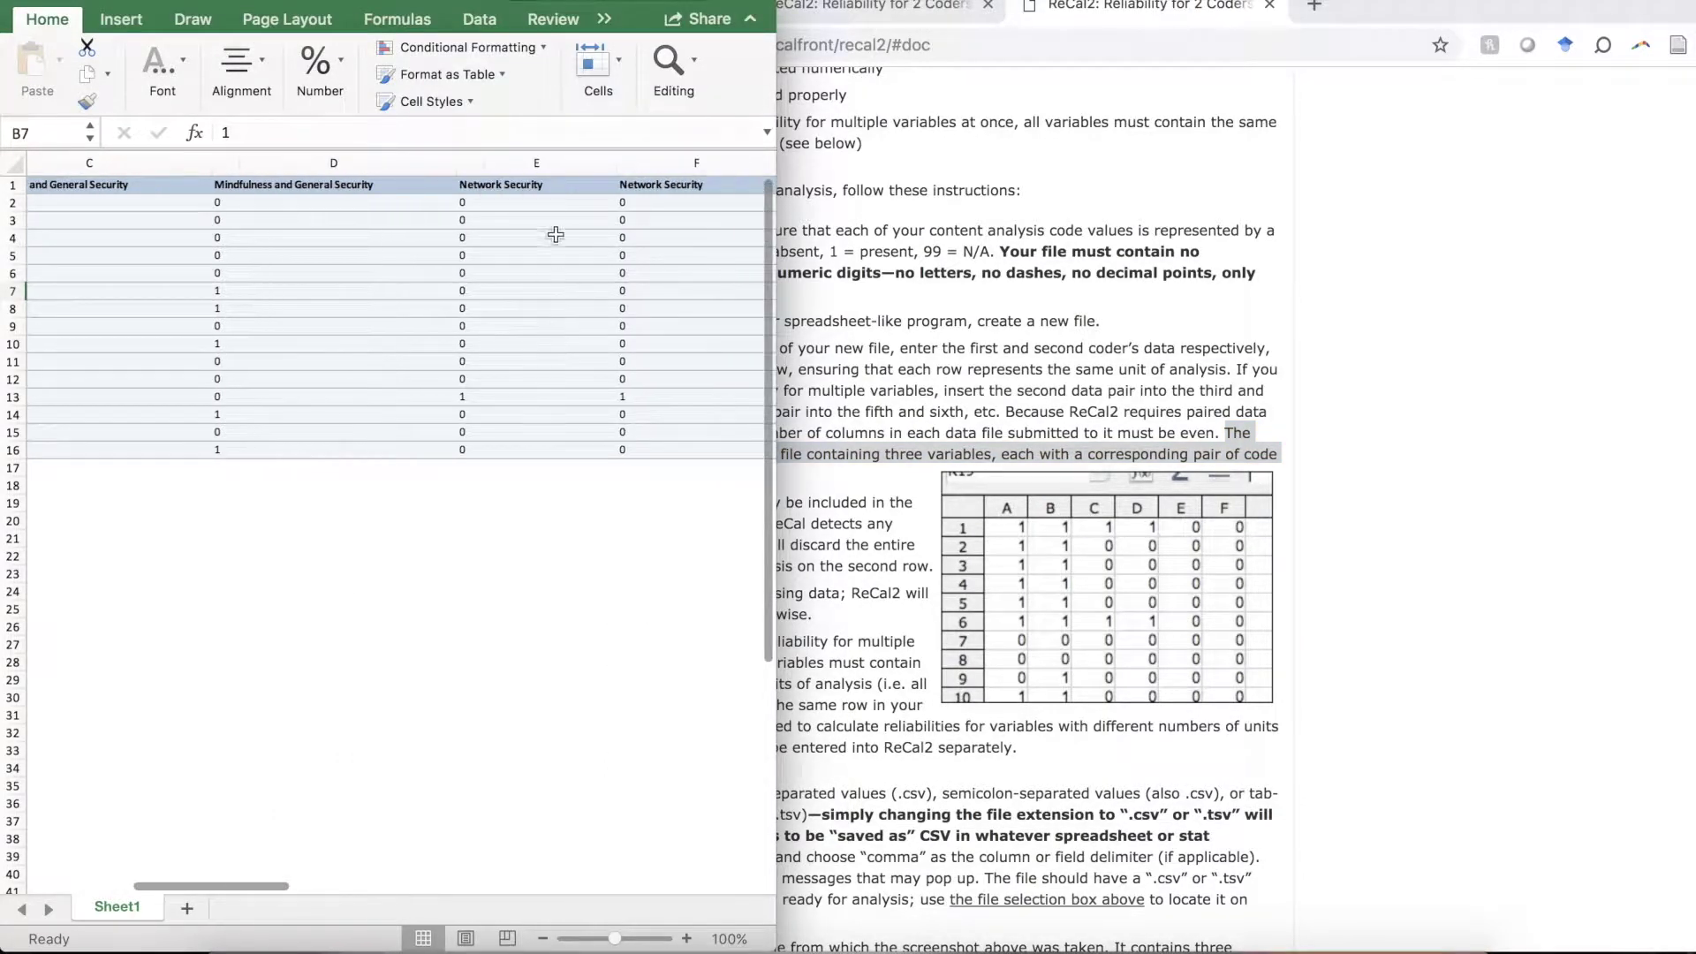
pyautogui.click(972, 176)
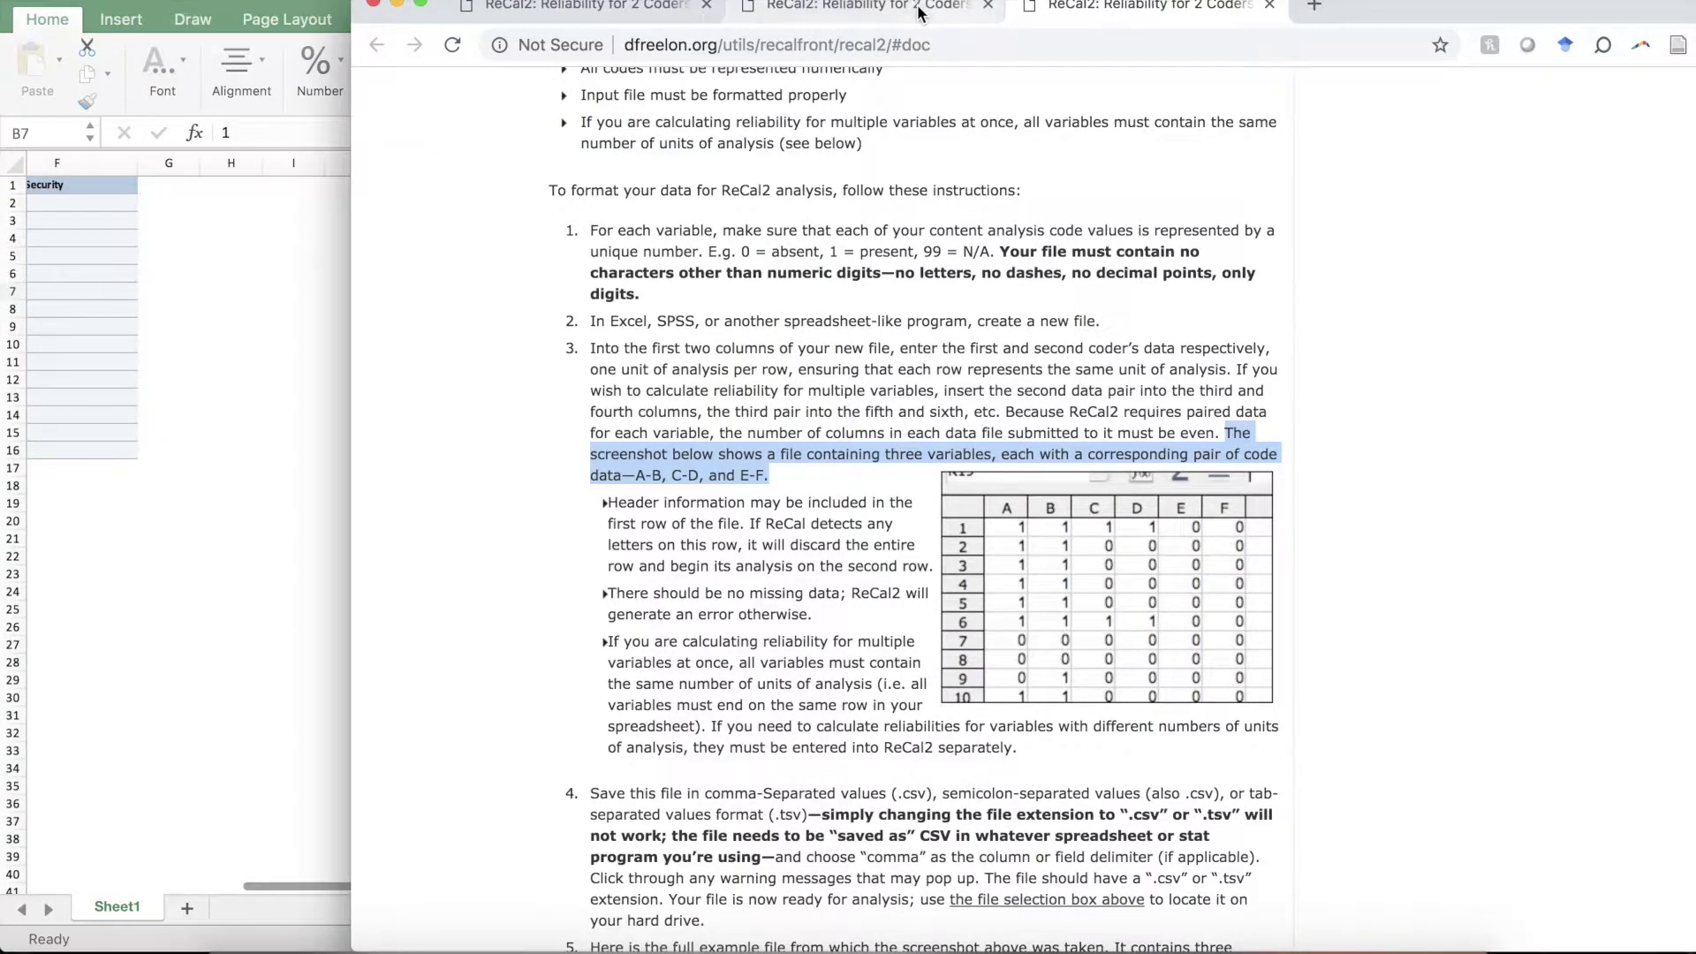
pyautogui.click(870, 7)
pyautogui.click(751, 679)
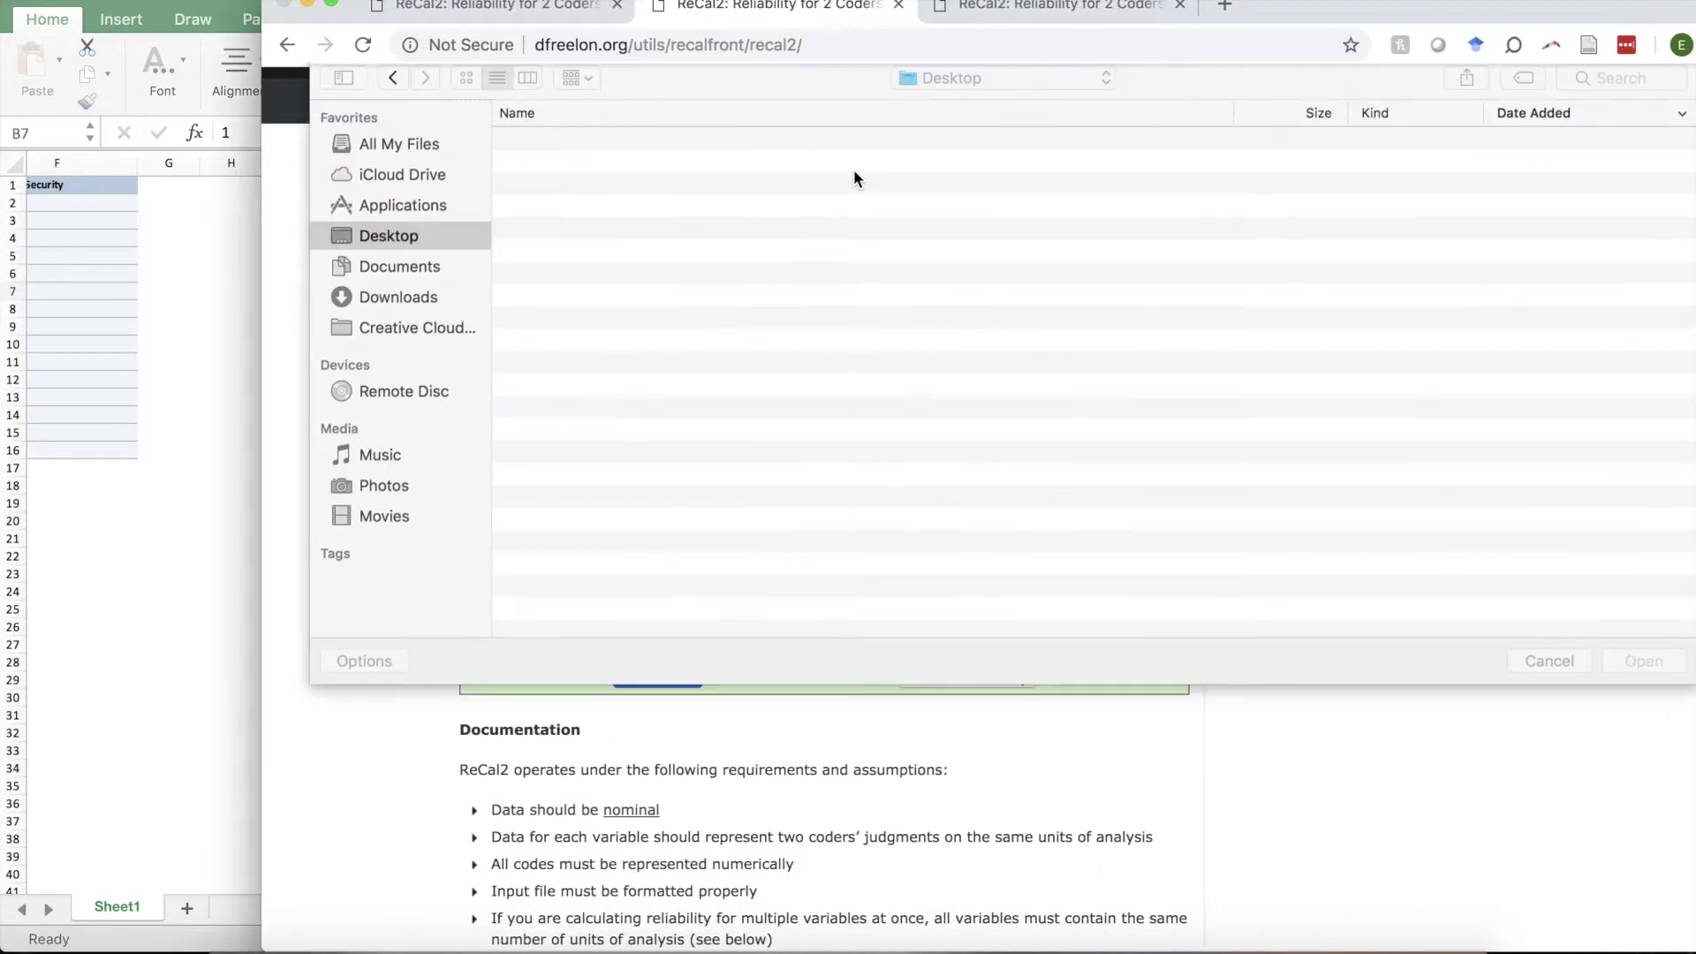
pyautogui.click(629, 148)
pyautogui.doubleClick(629, 148)
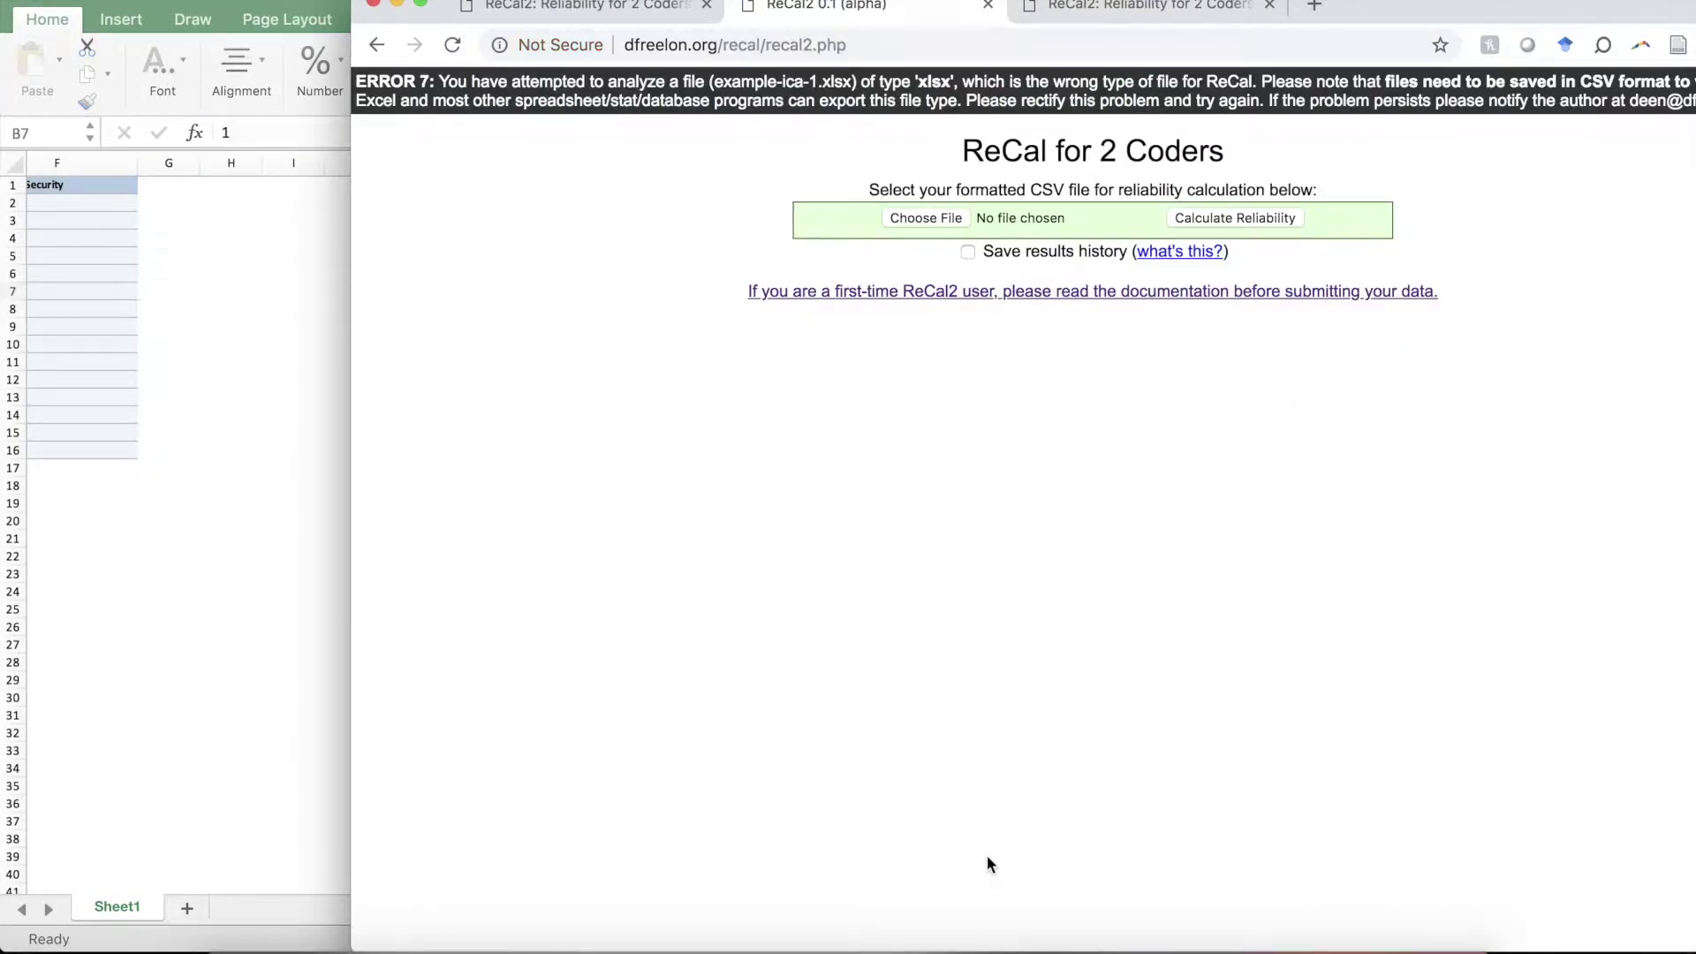
# Save the workbook as example-ica-1.csv in CSV UTF-8 (Comma delimited) format
pyautogui.click(169, 315)
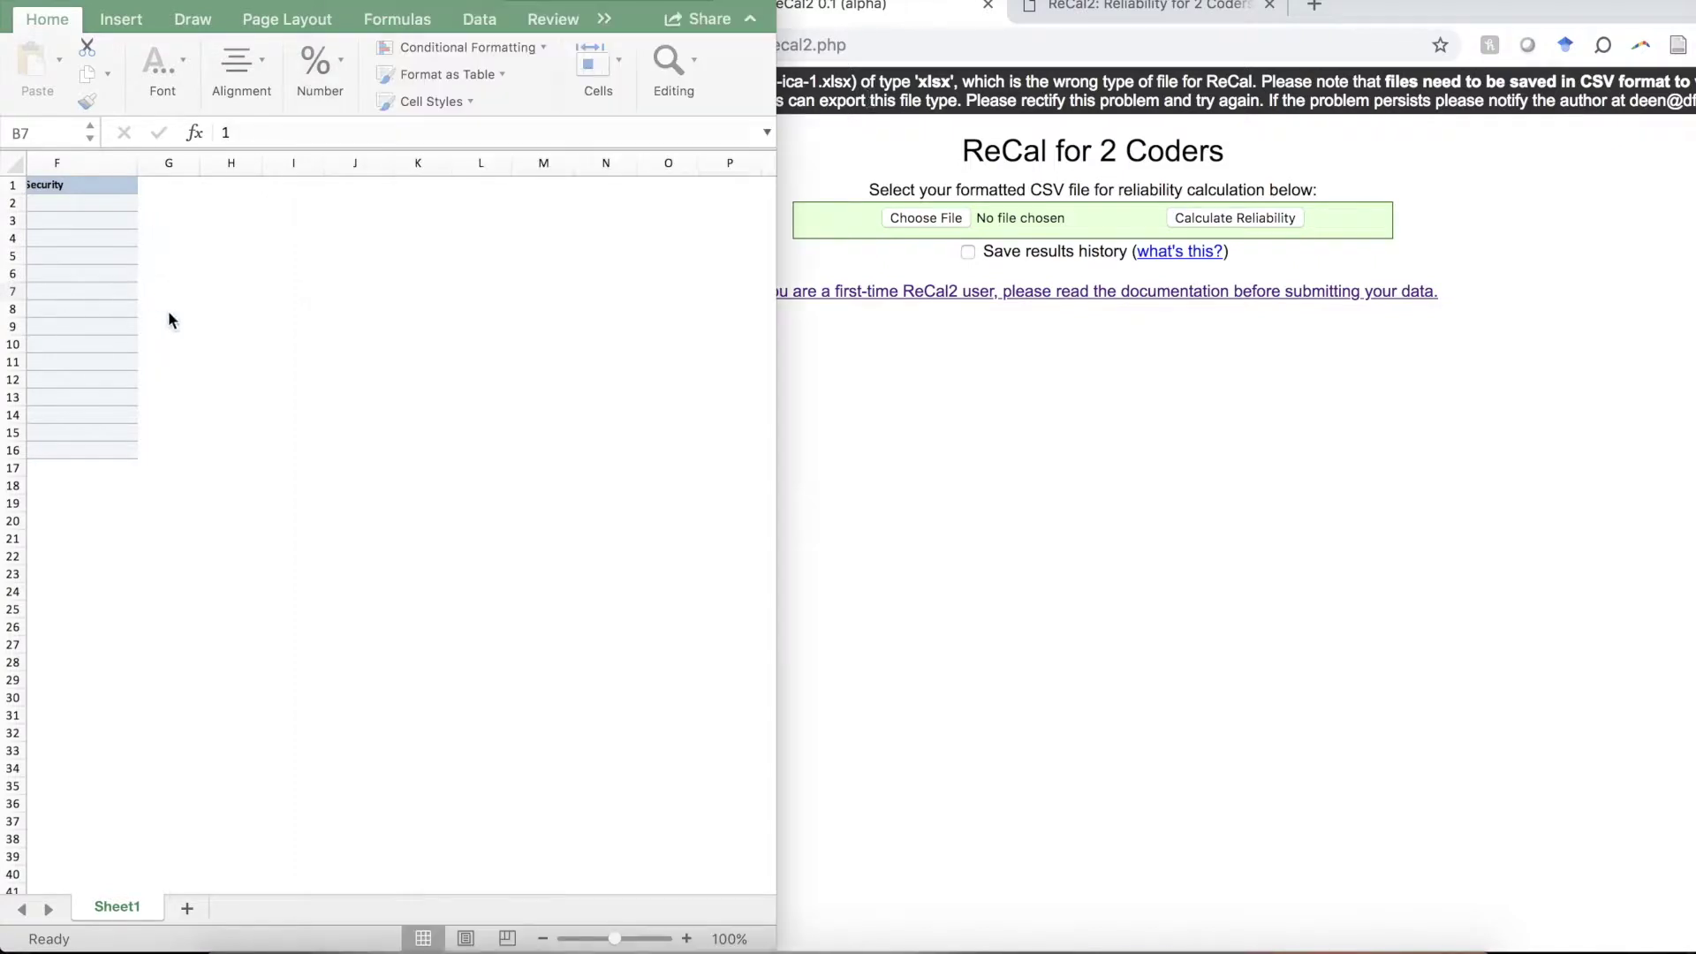
pyautogui.hscroll(-5, 168, 310)
pyautogui.click(137, 1)
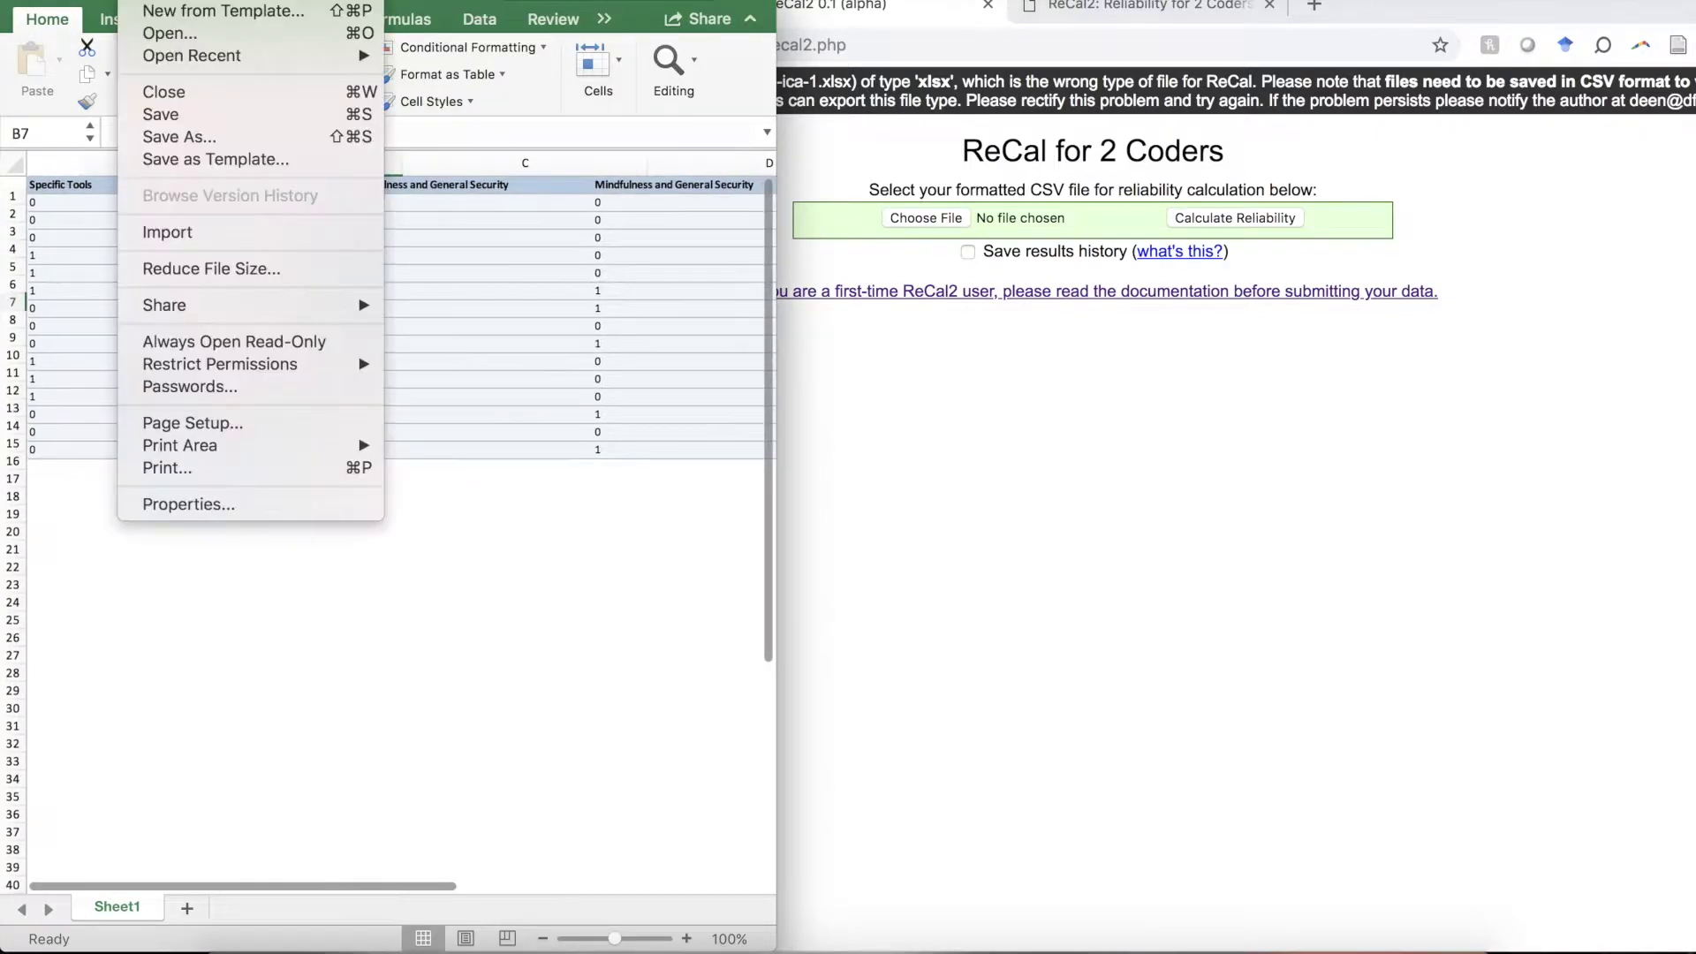
pyautogui.click(214, 136)
pyautogui.click(594, 213)
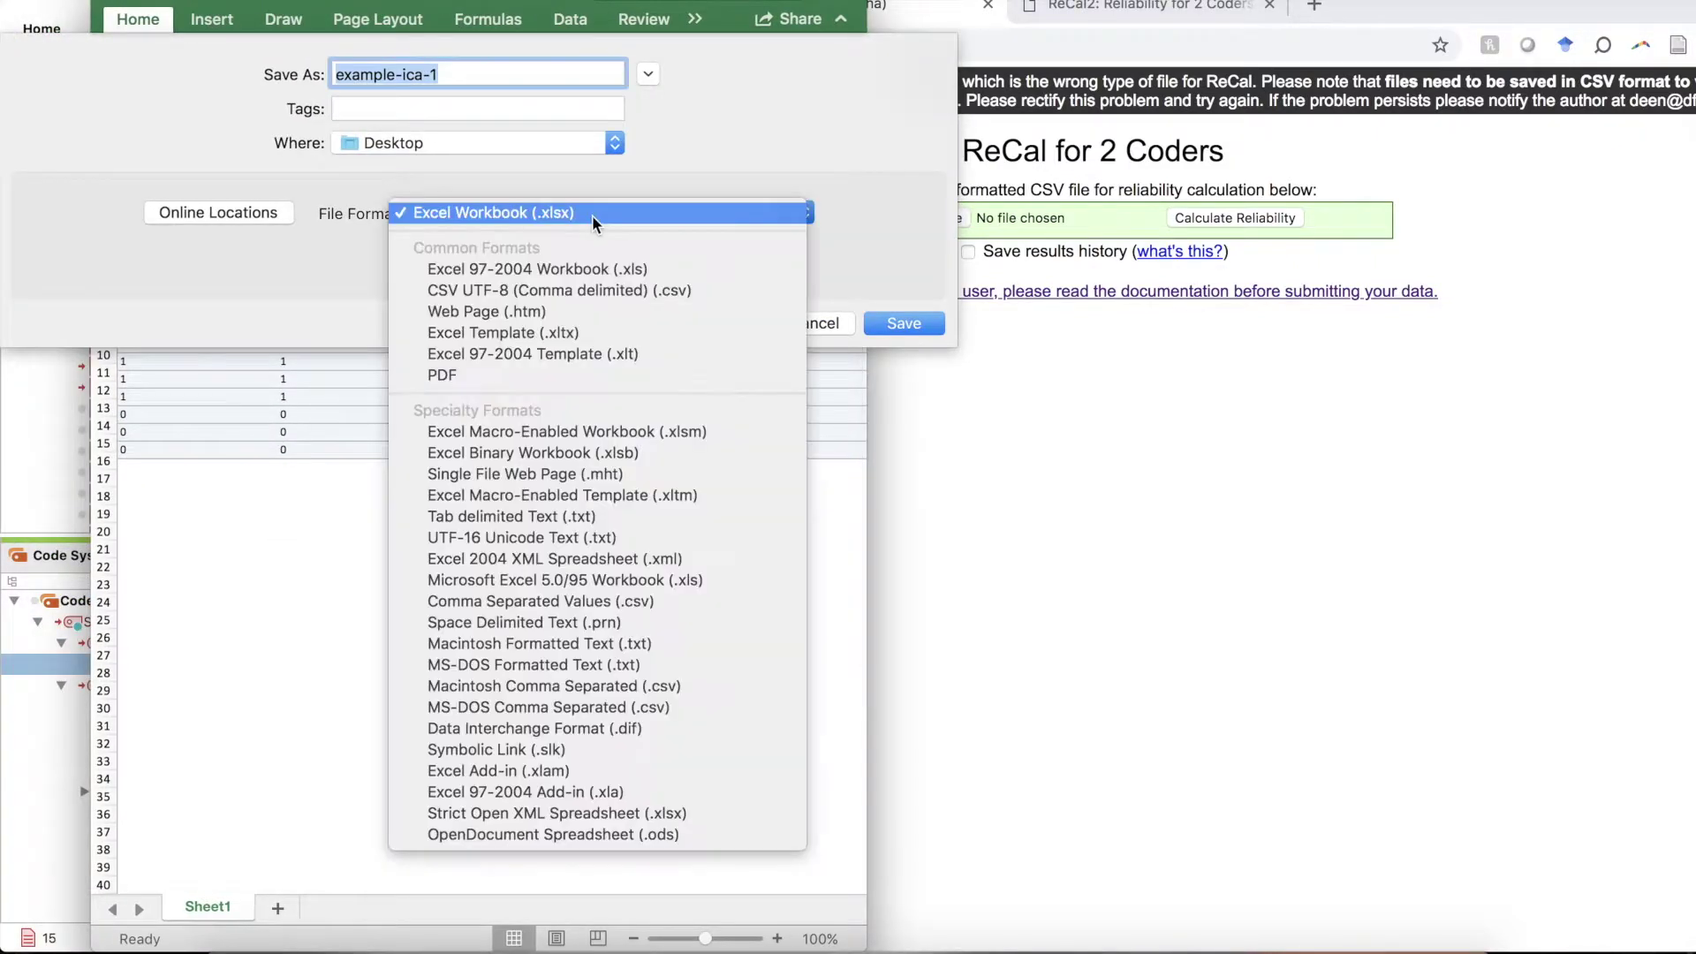
pyautogui.press('Down')
pyautogui.press('Down')
pyautogui.press('Return')
pyautogui.press('Return')
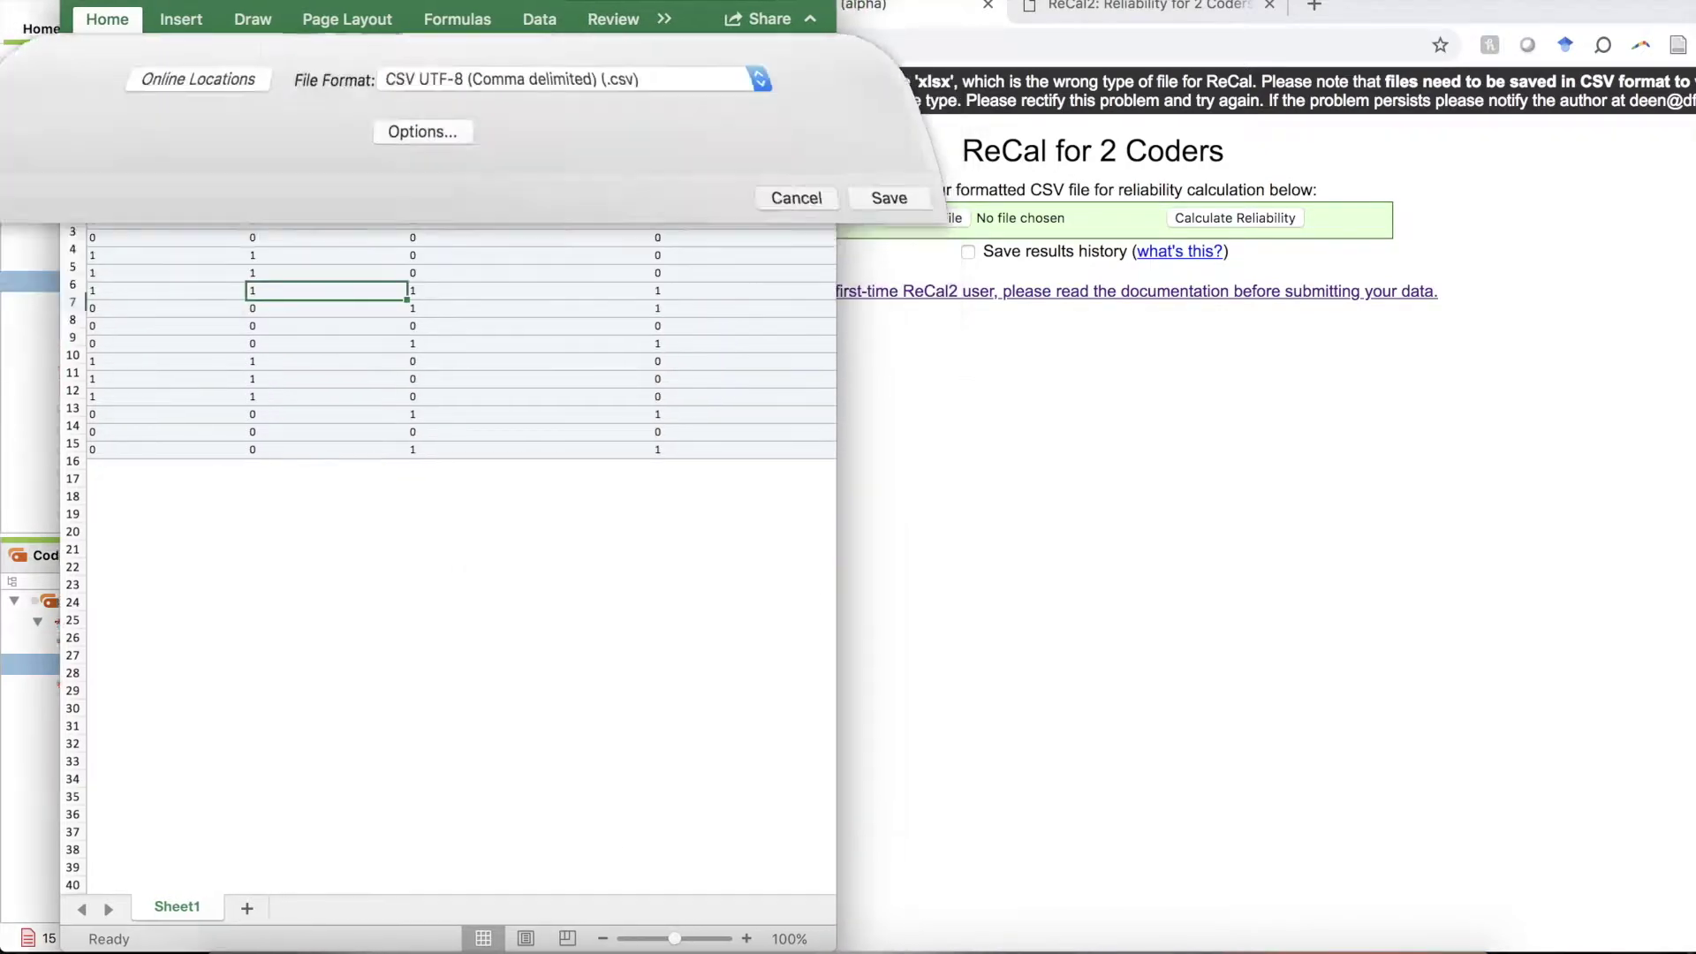
pyautogui.click(951, 223)
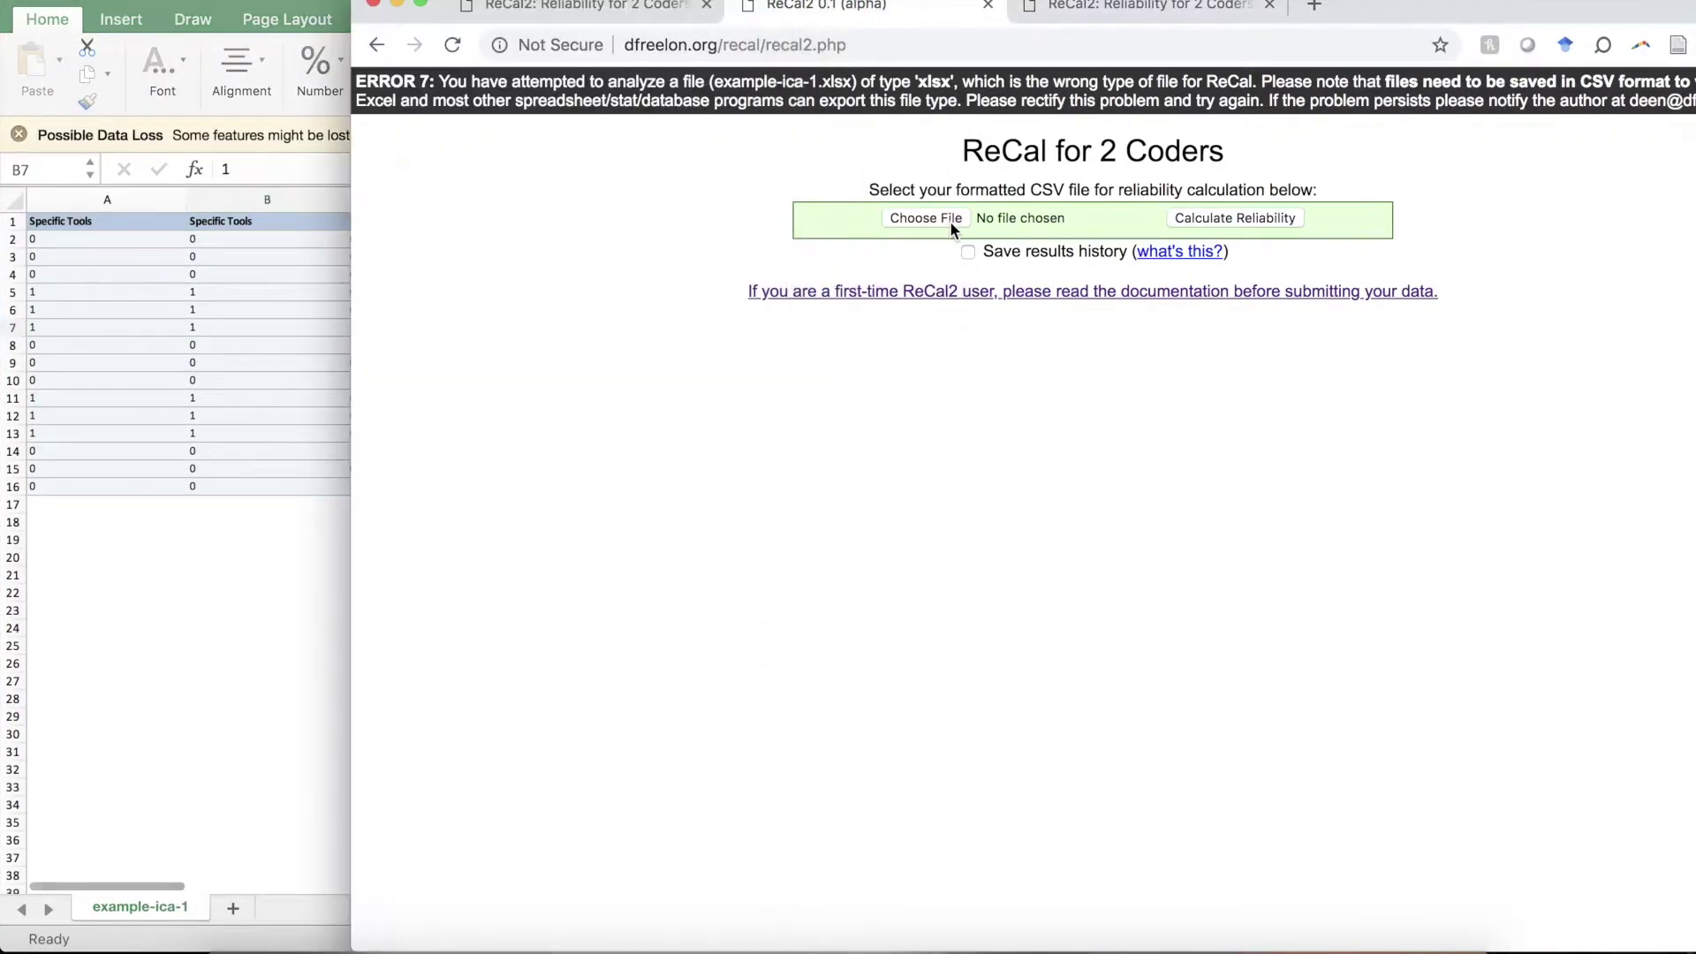
pyautogui.click(951, 222)
# Run ReCal2 on example-ica-1.csv (100% agreement, Kappa and Alpha 1) and export output.csv
pyautogui.click(544, 150)
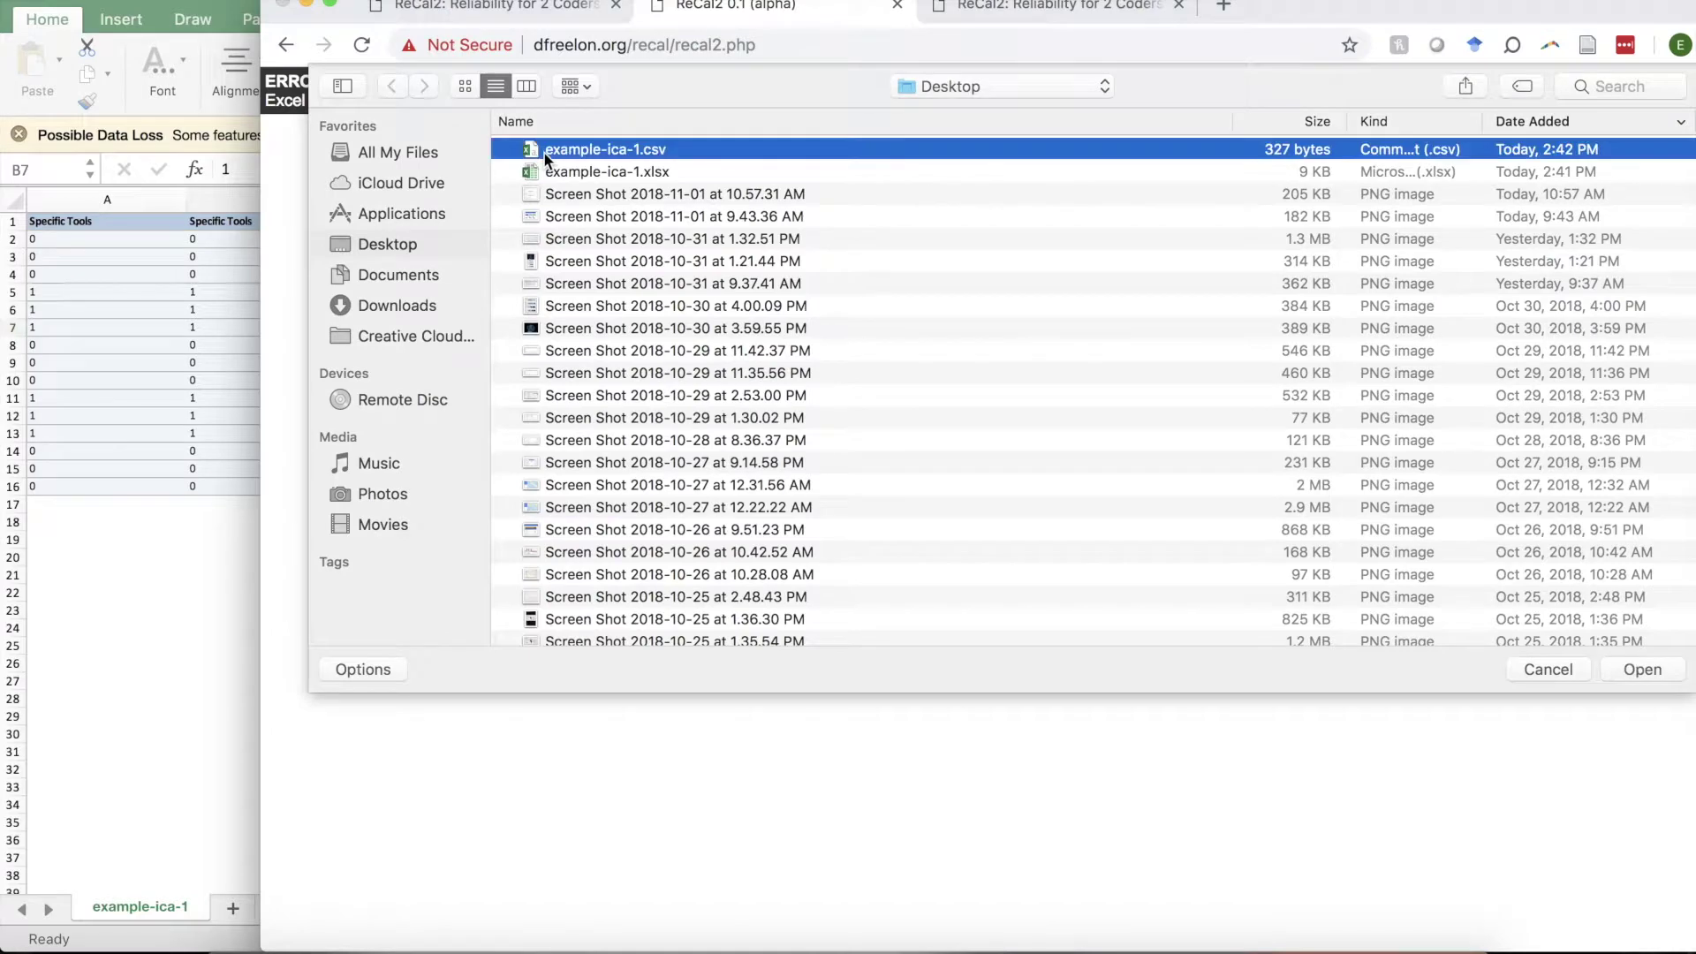
pyautogui.doubleClick(544, 150)
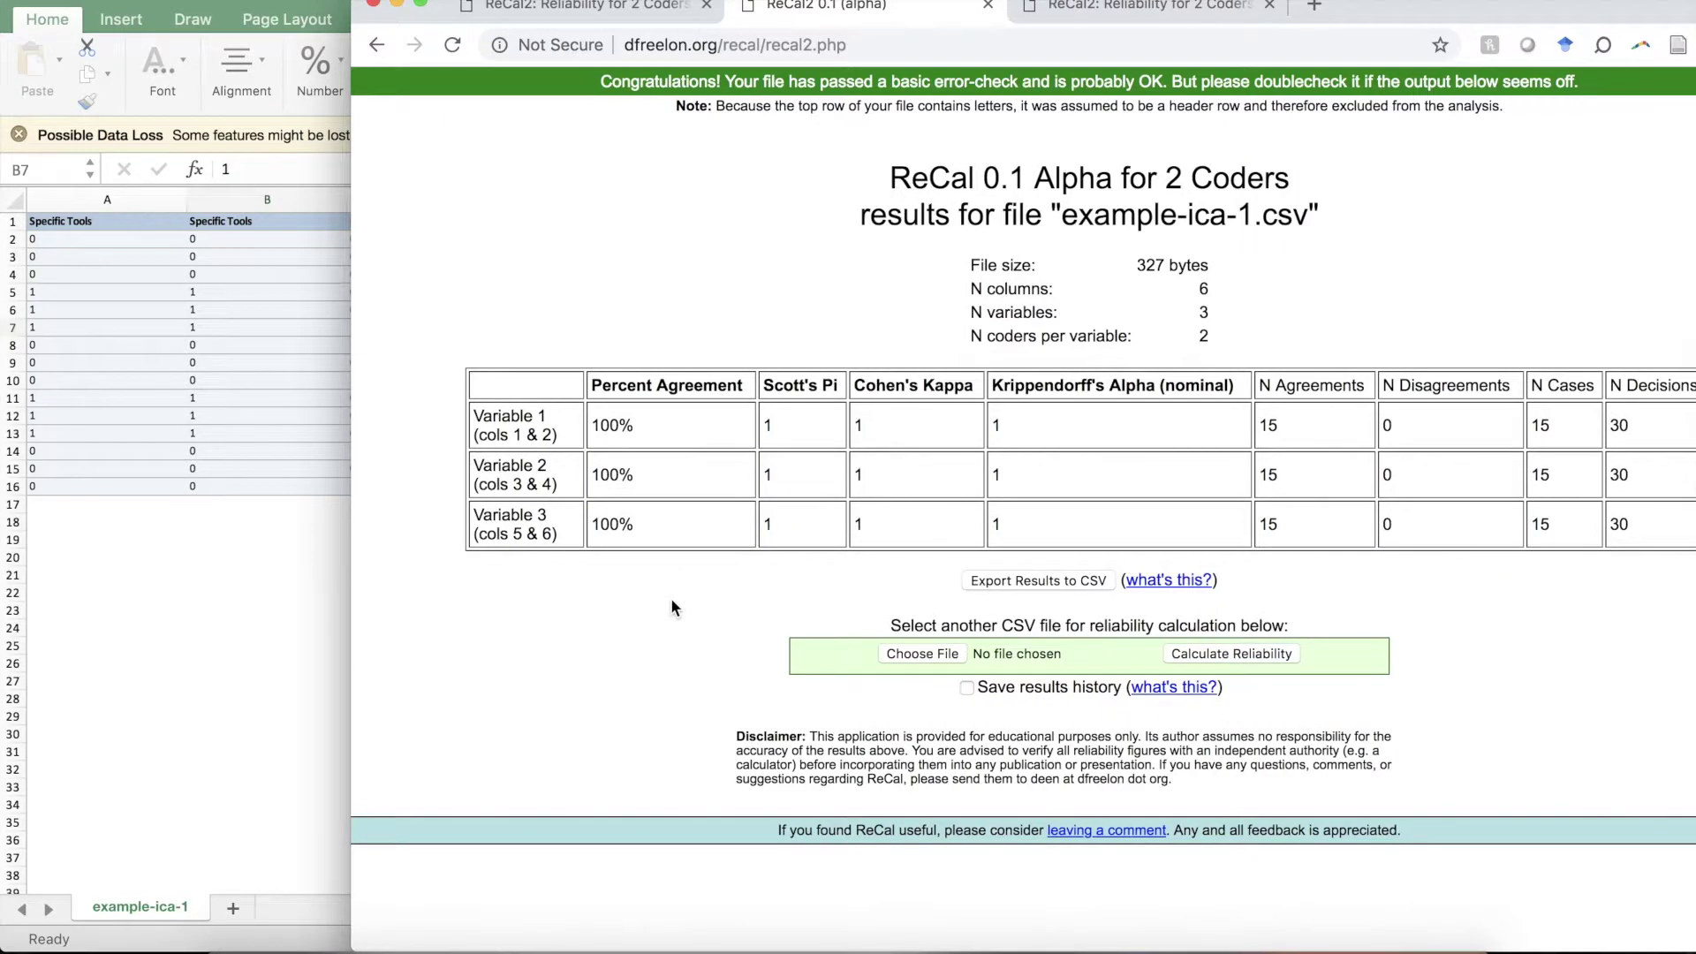
pyautogui.click(1093, 586)
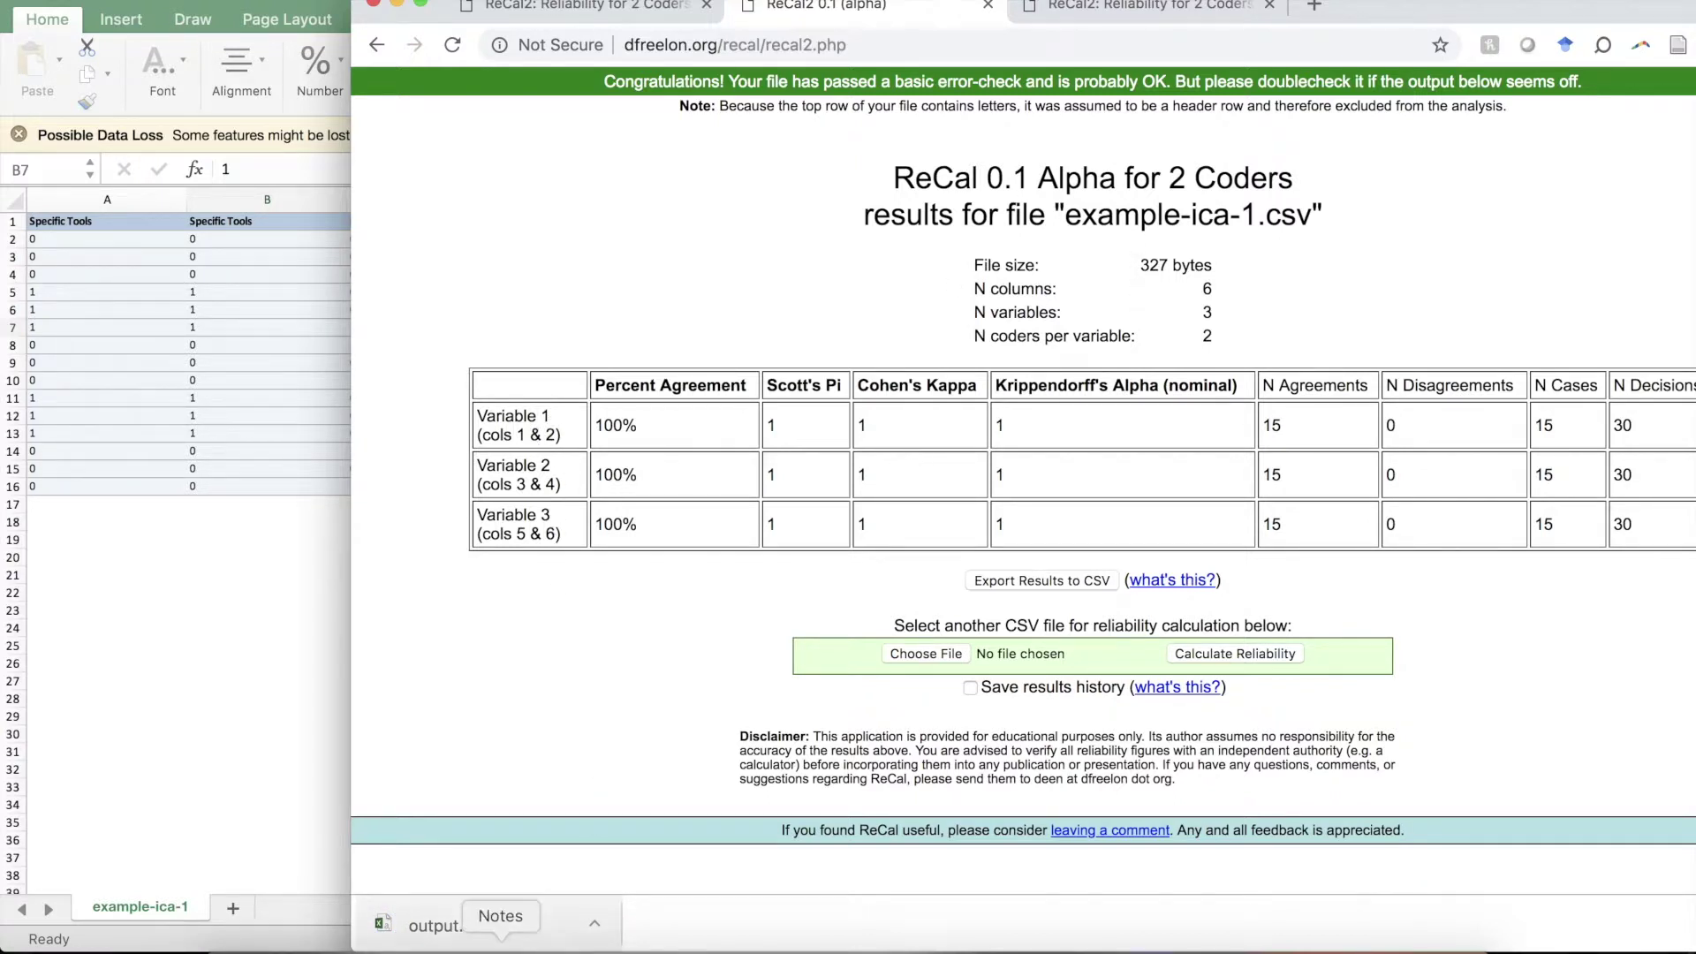
pyautogui.moveTo(460, 923); pyautogui.dragTo(409, 935)
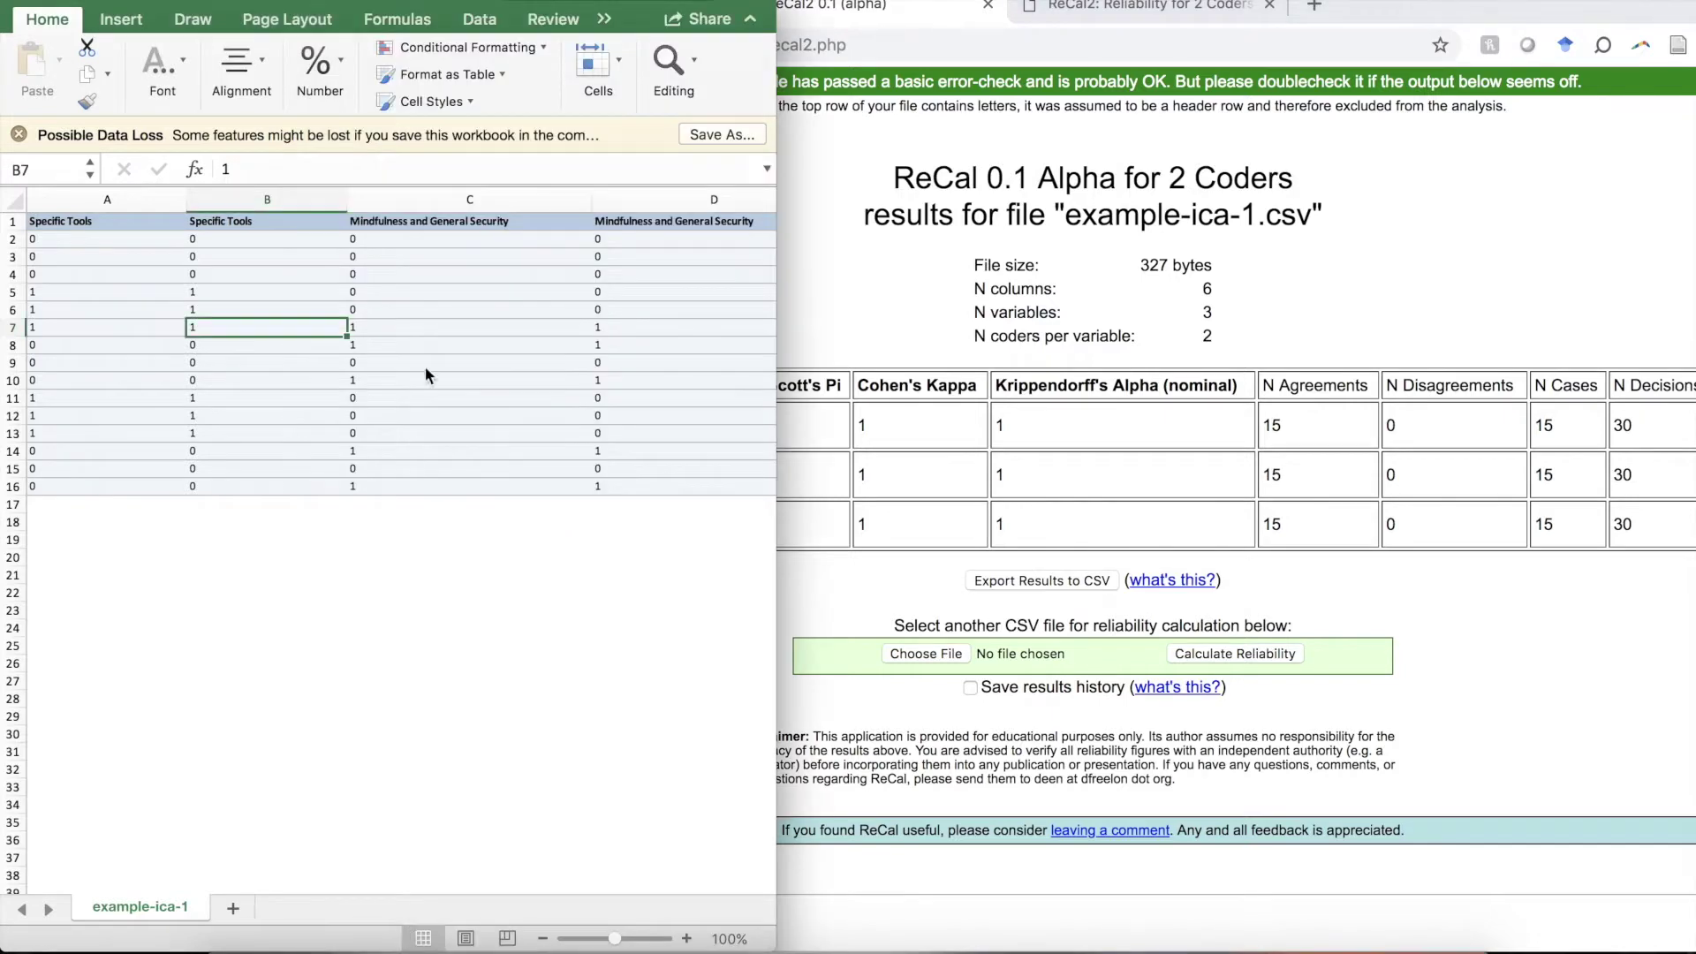